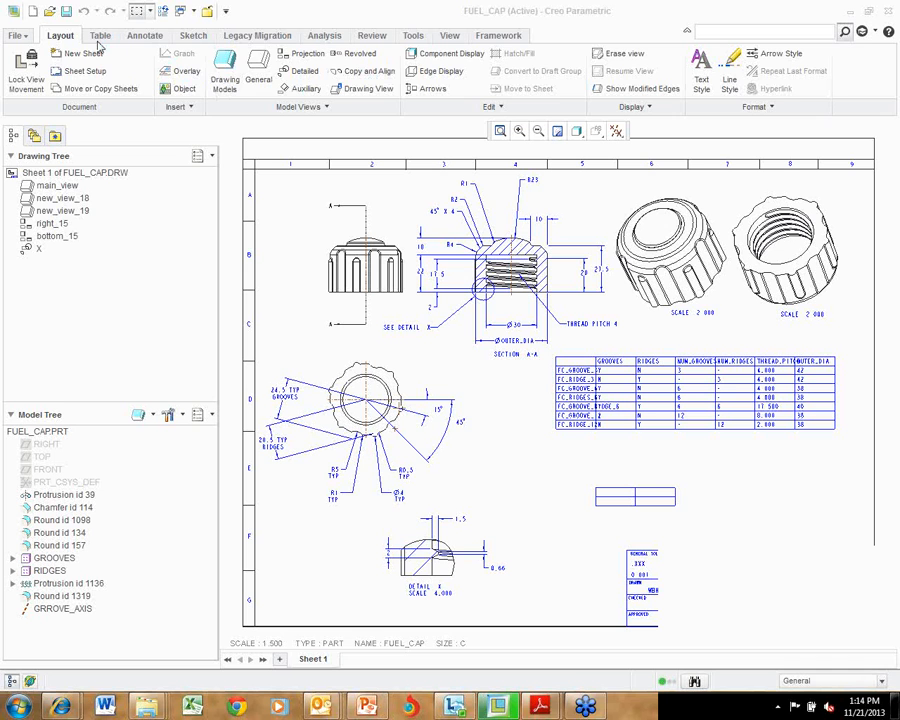
Delete the empty two-by-two table below the family table on the drawing sheet.
{"action": "left_click", "coordinate": [100, 36]}
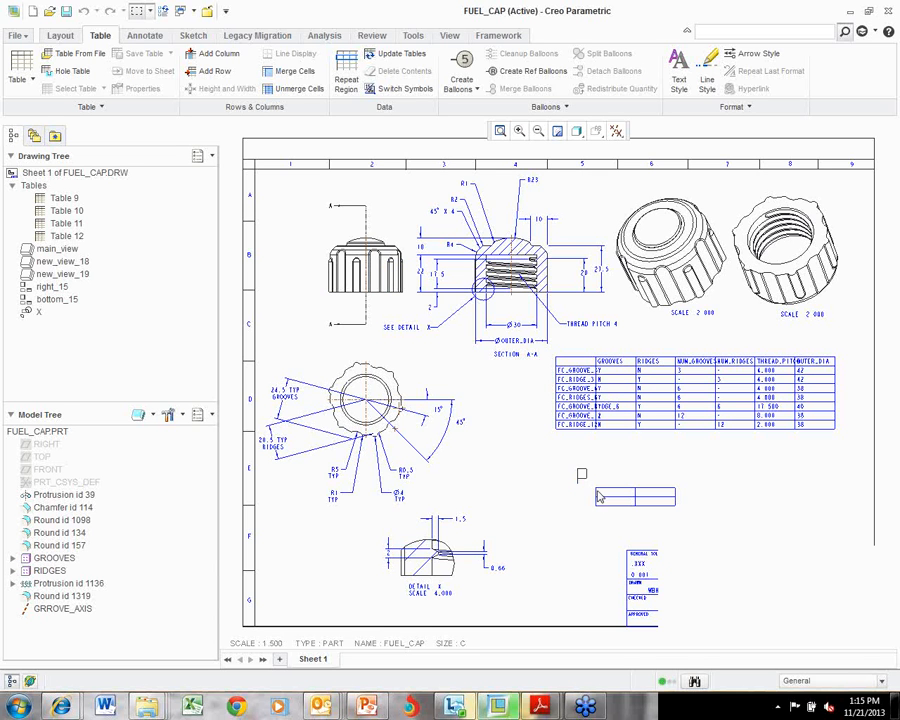
{"action": "left_click_drag", "start_coordinate": [577, 468], "coordinate": [690, 524]}
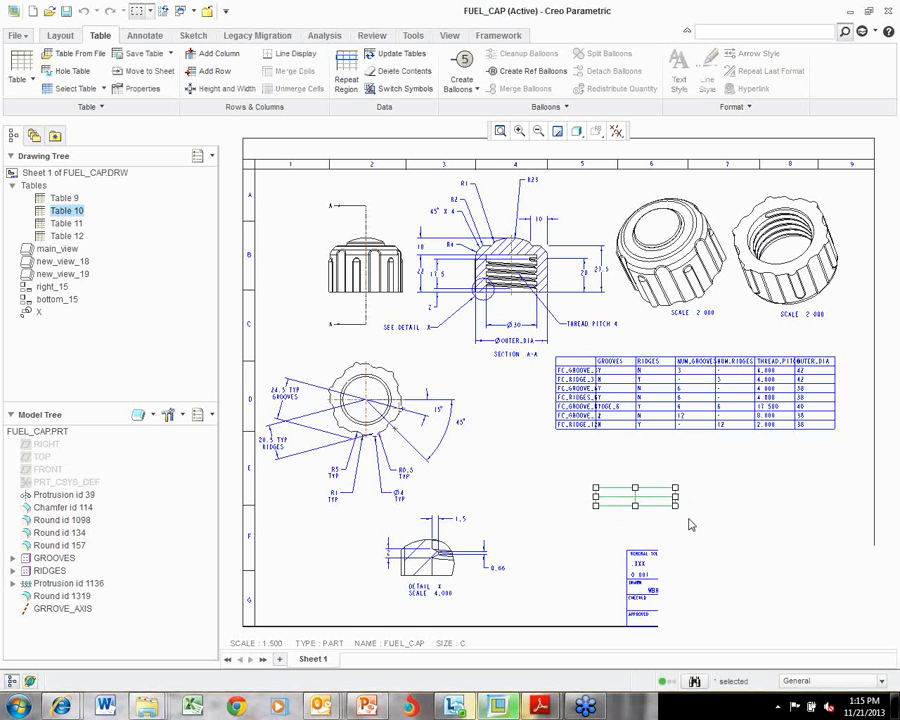
{"action": "key", "text": "Delete"}
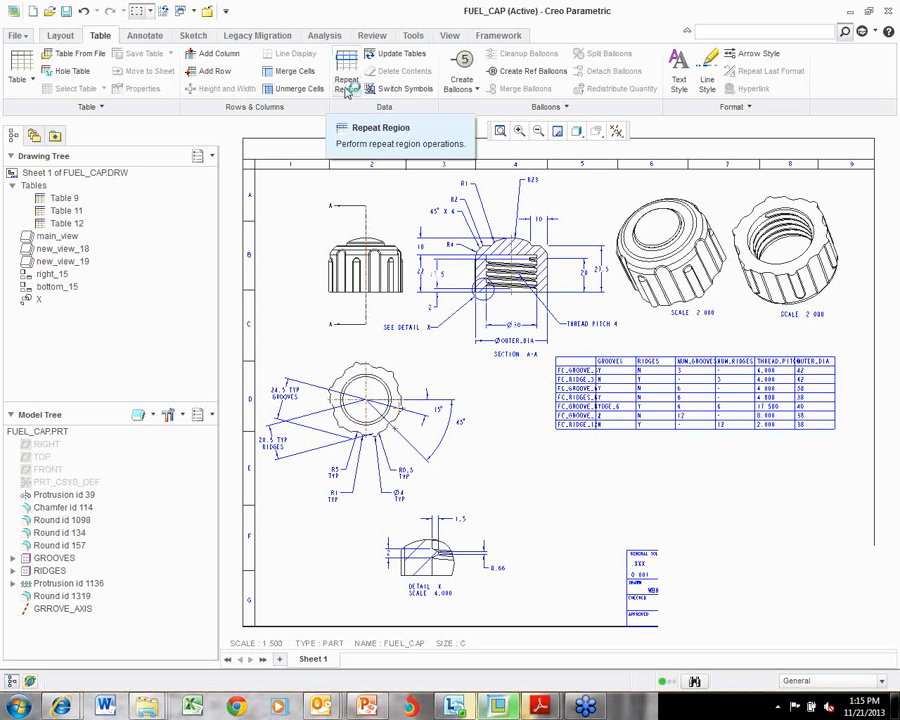
Insert a new table with two columns and two rows in the empty area below the family table.
{"action": "left_click", "coordinate": [29, 69]}
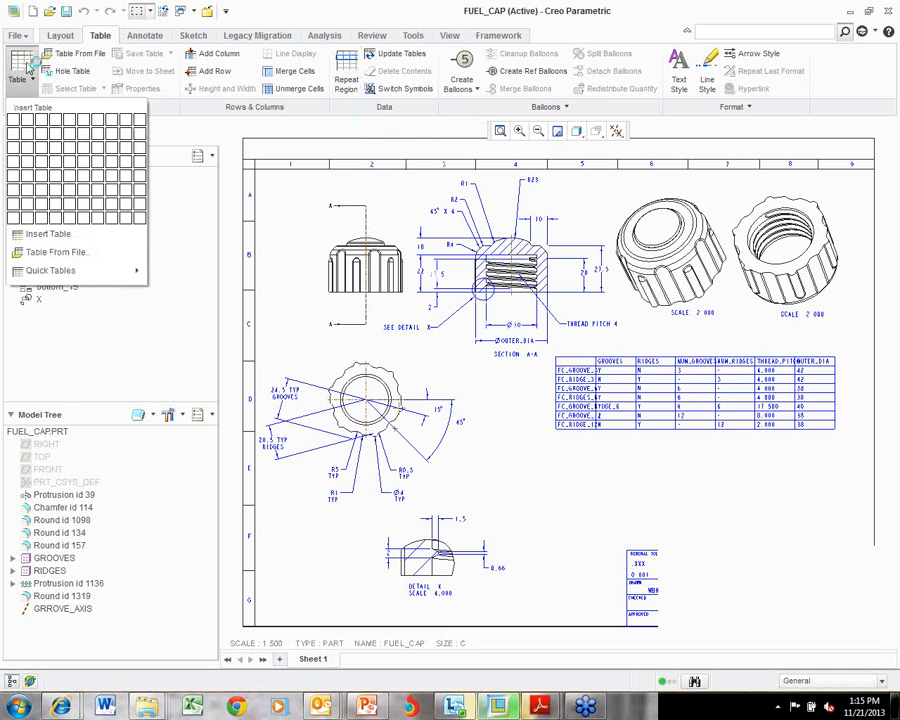
{"action": "left_click", "coordinate": [27, 139]}
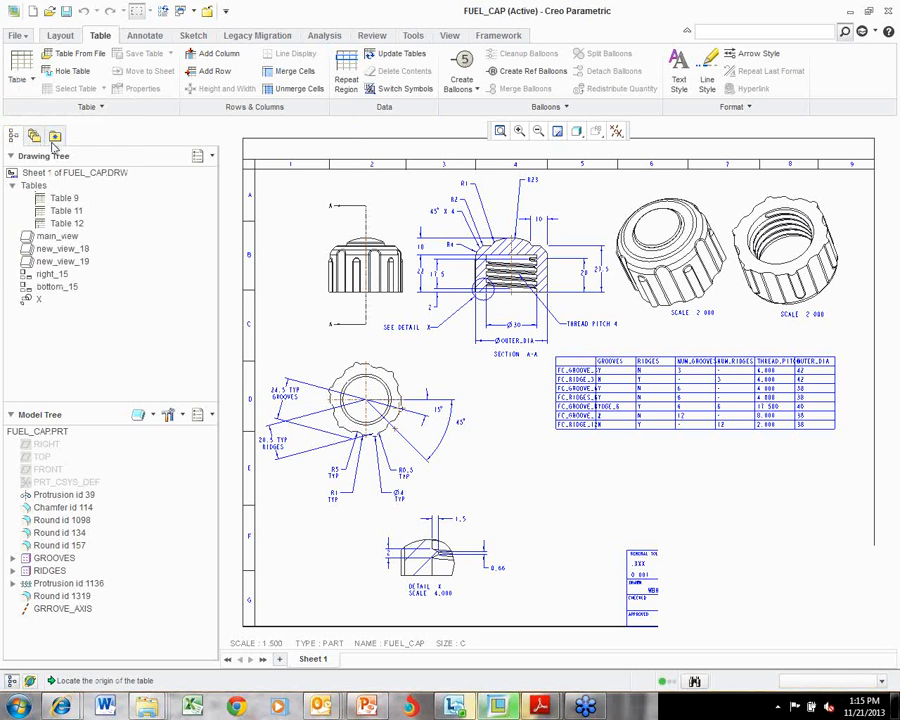
{"action": "left_click", "coordinate": [606, 489]}
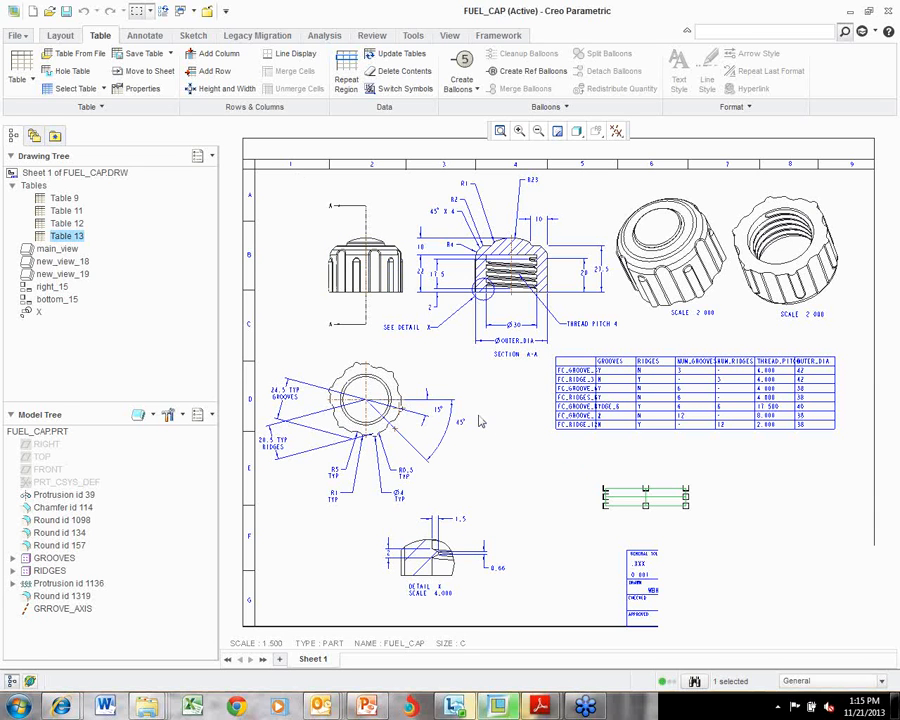
Examine the report symbols in the family table's repeat regions, updating the tables and switching the symbol display back to values.
{"action": "left_click", "coordinate": [346, 80]}
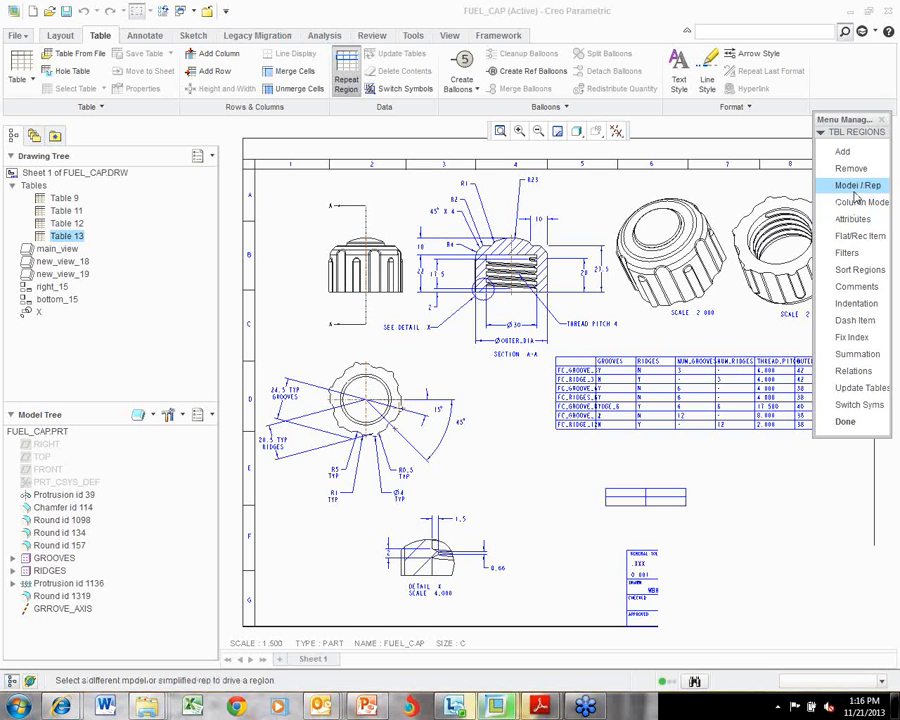
{"action": "left_click", "coordinate": [870, 389]}
{"action": "left_click", "coordinate": [870, 404]}
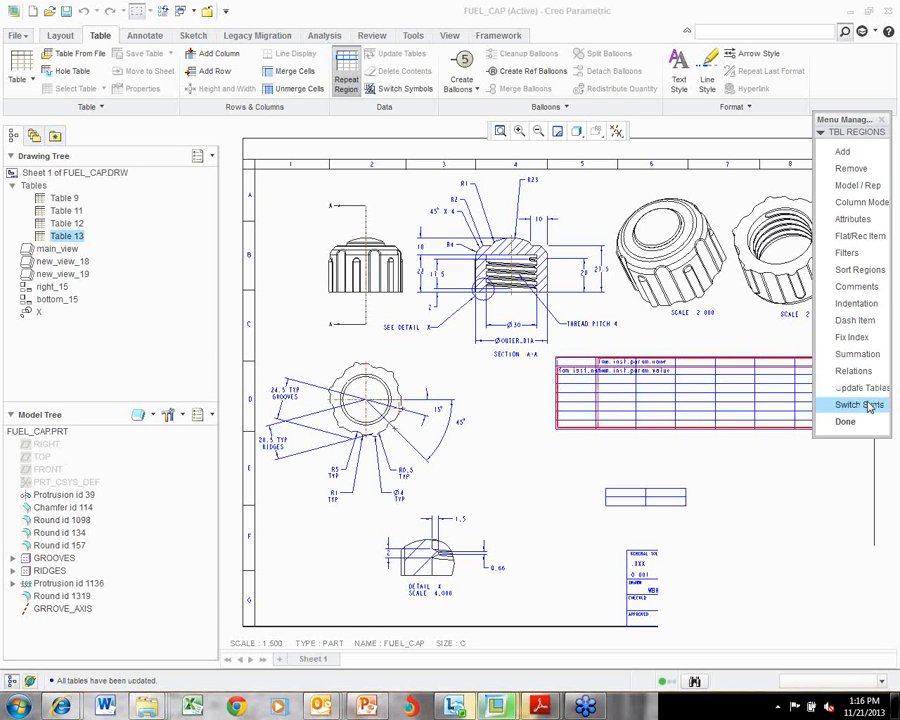
{"action": "left_click", "coordinate": [870, 404]}
{"action": "left_click", "coordinate": [864, 388]}
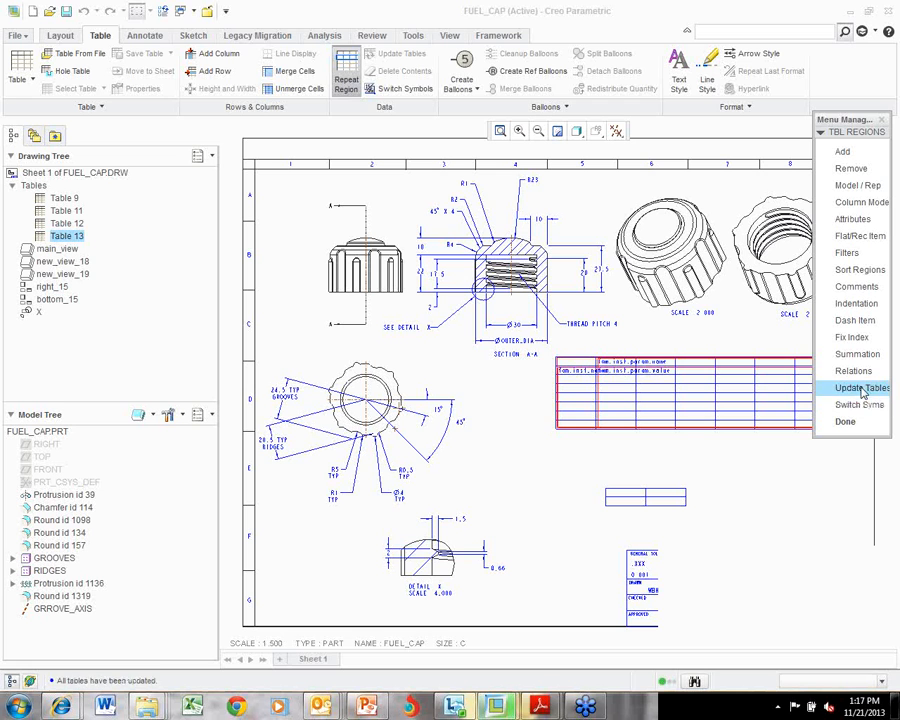
{"action": "left_click", "coordinate": [858, 405]}
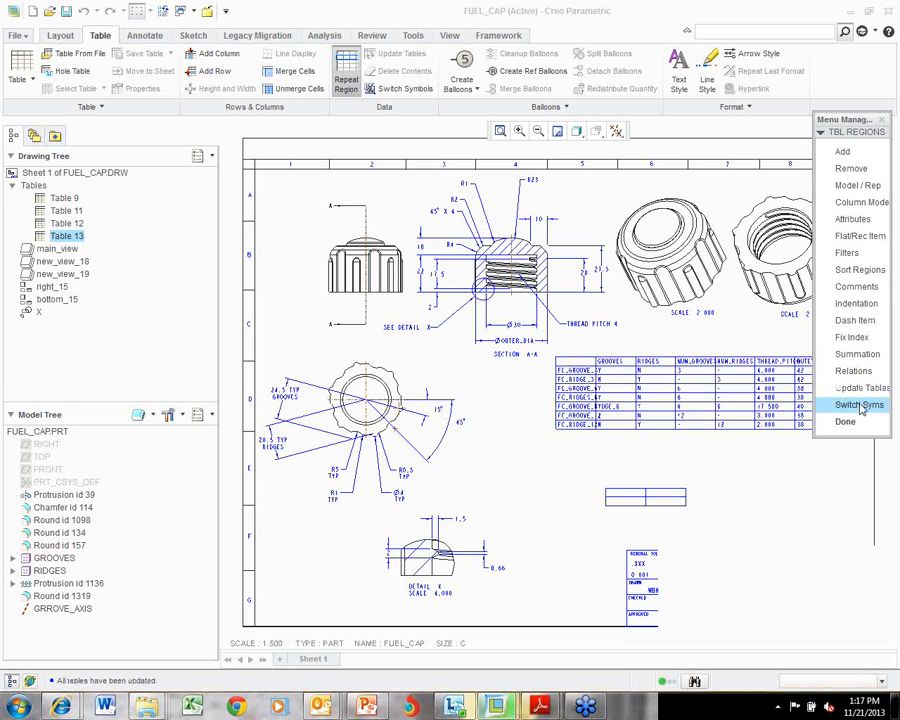
Insert a table with three columns and two rows beside the empty two-by-two table.
{"action": "left_click", "coordinate": [19, 75]}
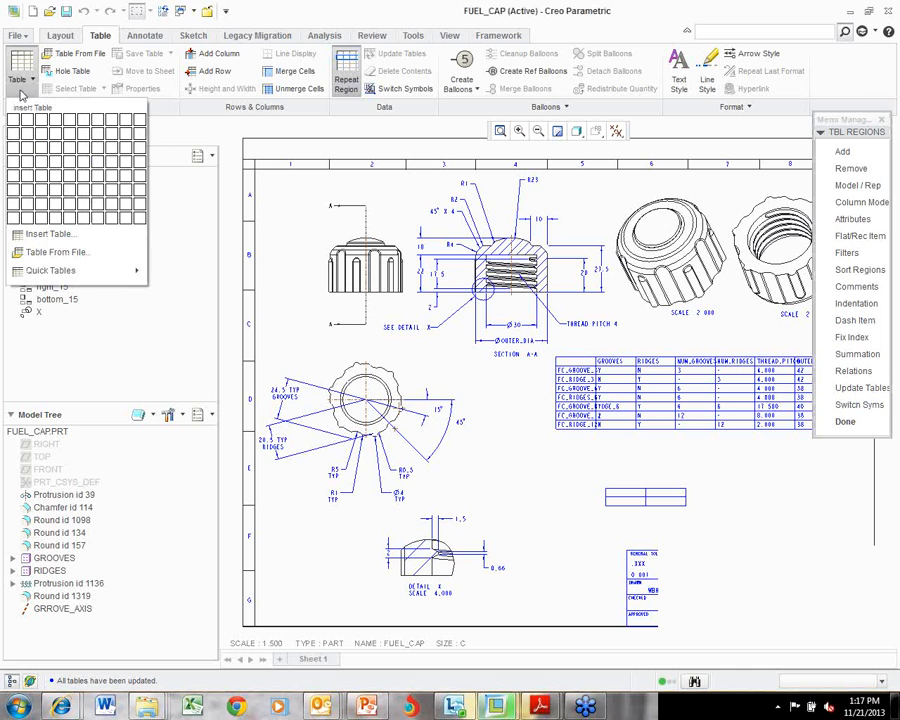
{"action": "left_click", "coordinate": [42, 137]}
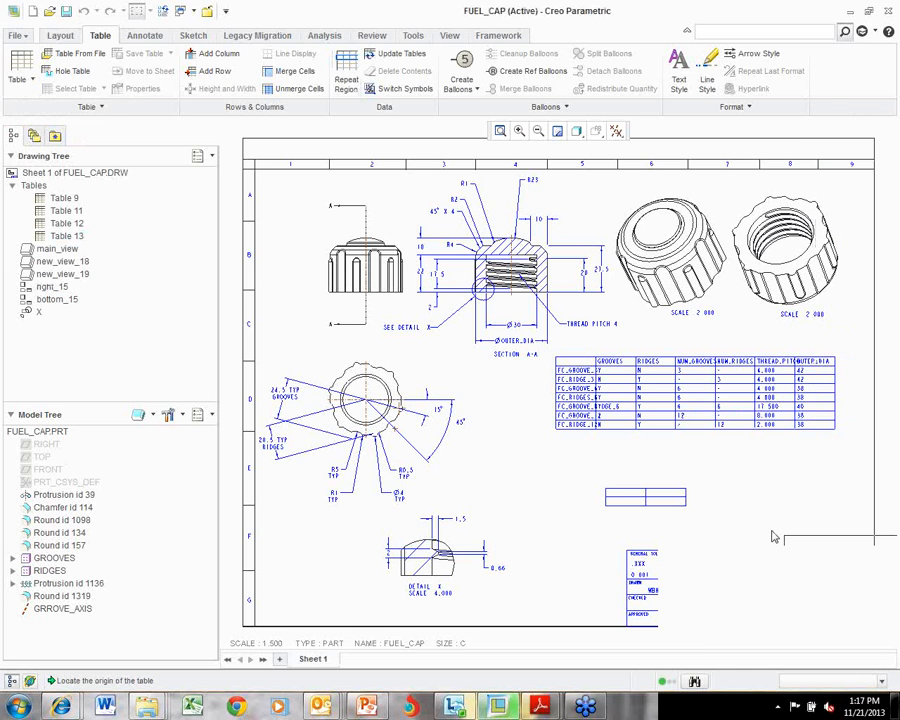
{"action": "left_click", "coordinate": [711, 492]}
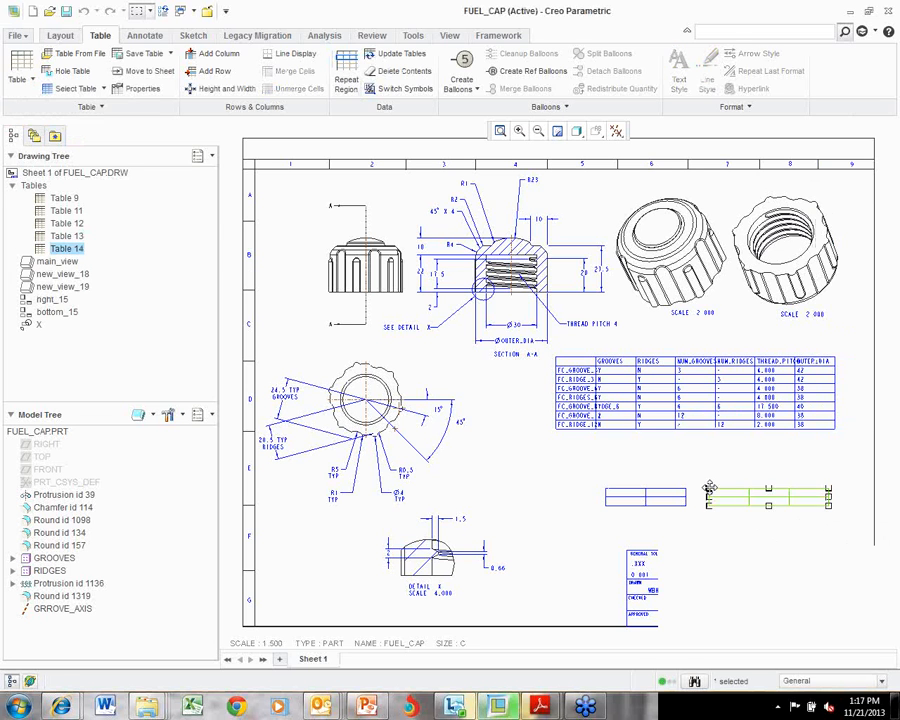
Add a simple repeat region spanning all three cells of the lower row in the three-column table.
{"action": "left_click", "coordinate": [346, 82]}
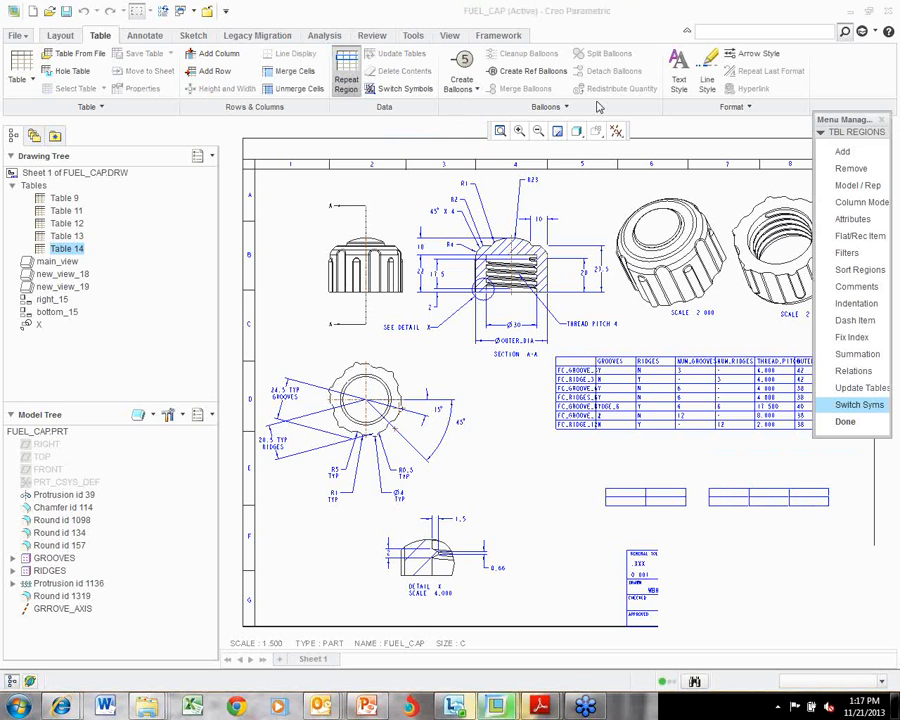
{"action": "left_click", "coordinate": [877, 155]}
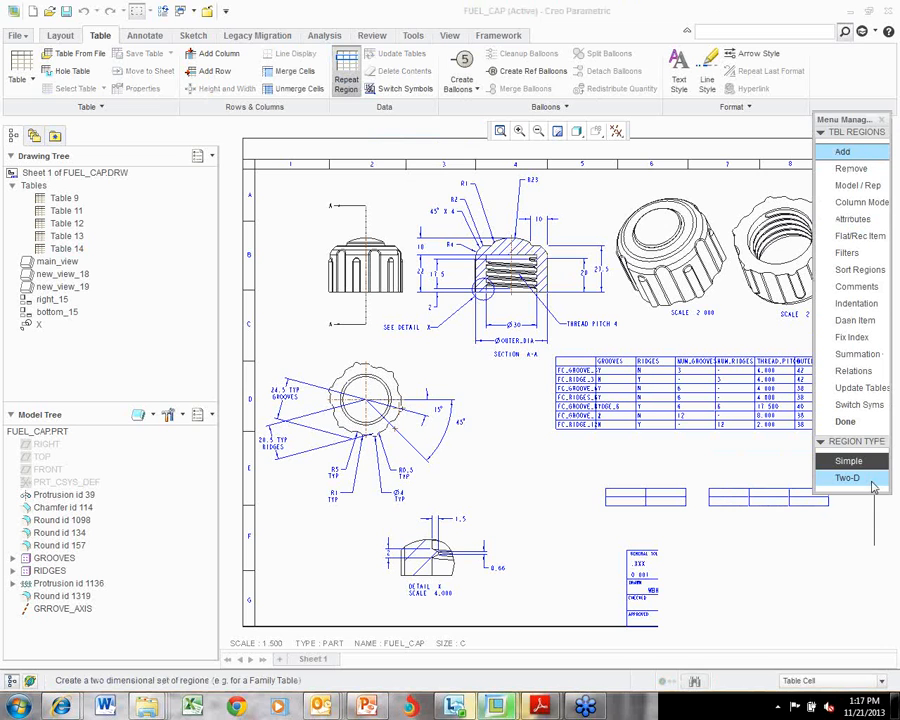
{"action": "left_click", "coordinate": [862, 462]}
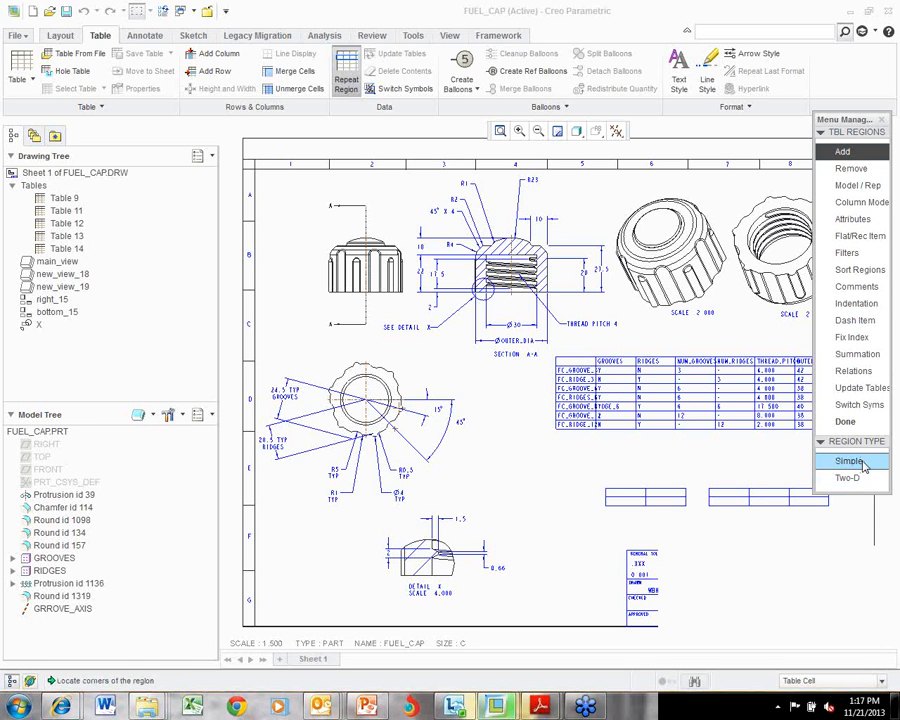
{"action": "left_click", "coordinate": [728, 507]}
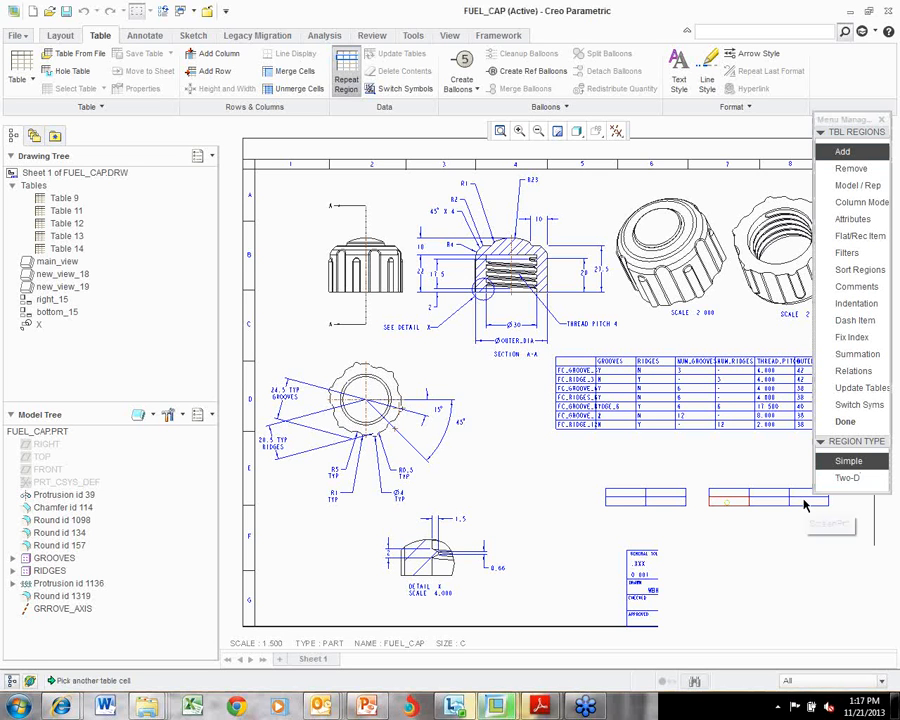
{"action": "left_click", "coordinate": [803, 499]}
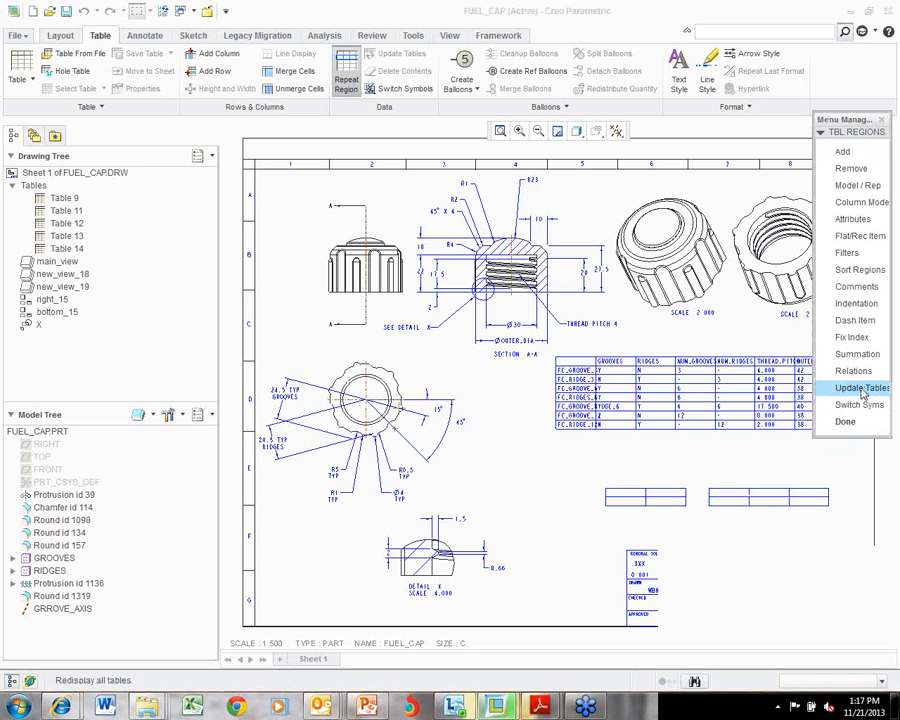
Switch the tables to symbol display and finish the repeat region operations.
{"action": "left_click", "coordinate": [859, 404]}
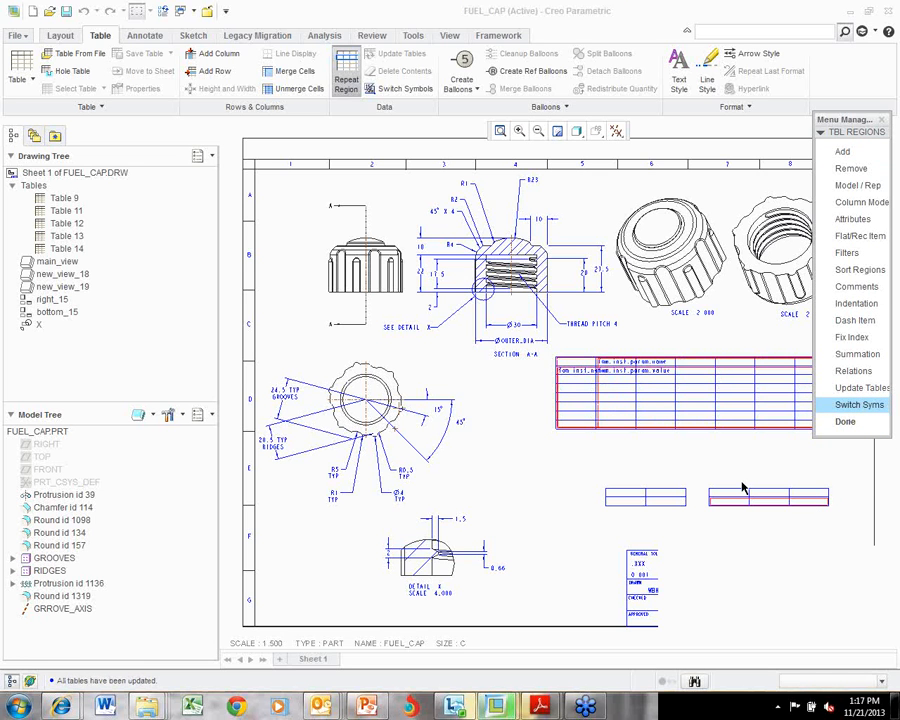
{"action": "left_click", "coordinate": [824, 498]}
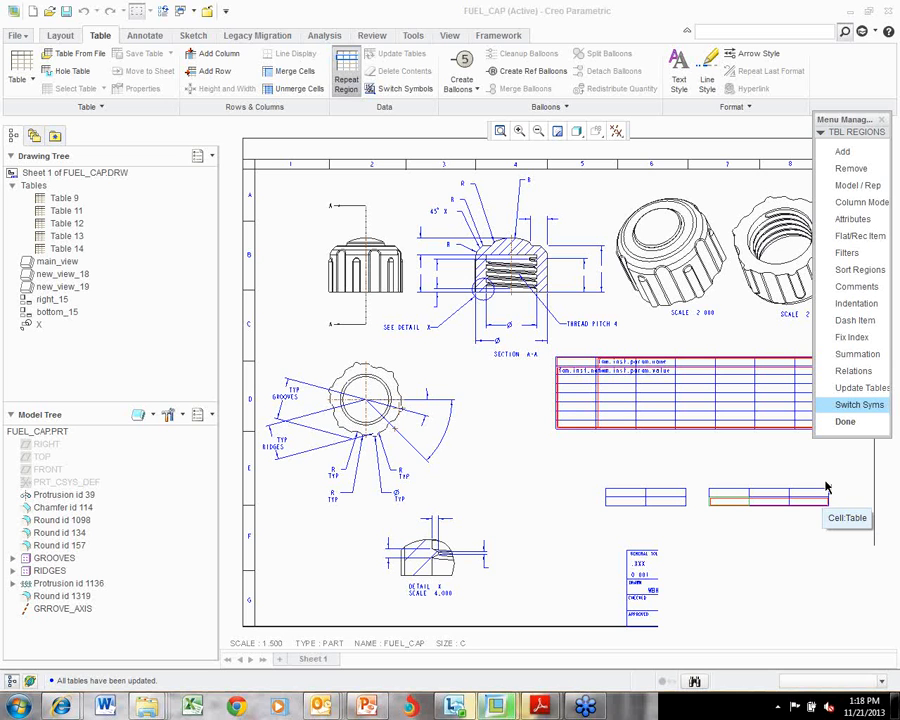
{"action": "left_click", "coordinate": [846, 421]}
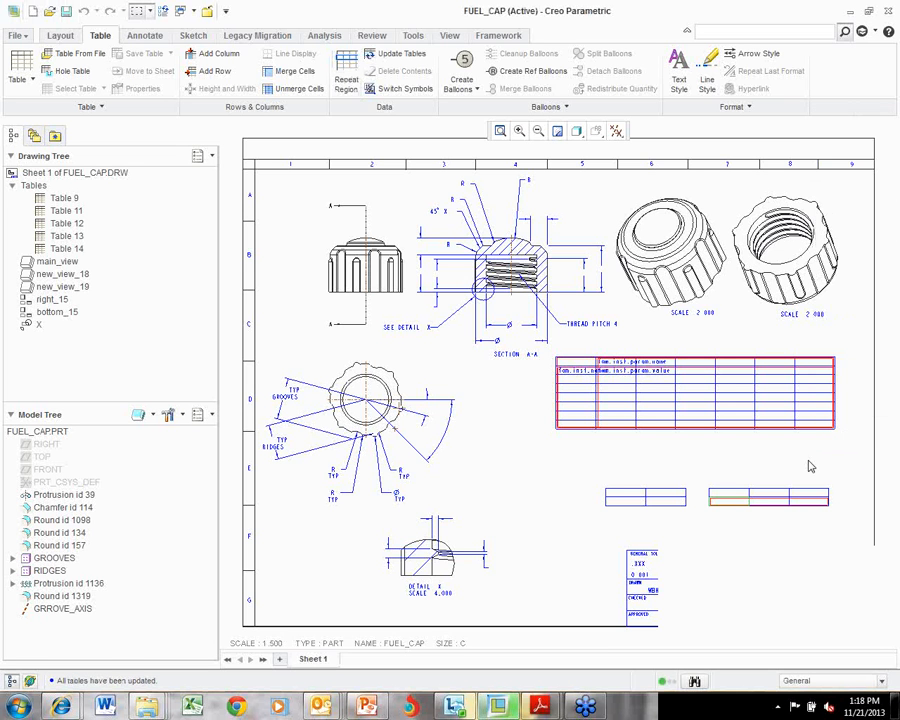
Assign the report parameter rpt.index to the first cell of the three-column table's repeat region.
{"action": "left_click", "coordinate": [733, 505]}
{"action": "right_click", "coordinate": [734, 507]}
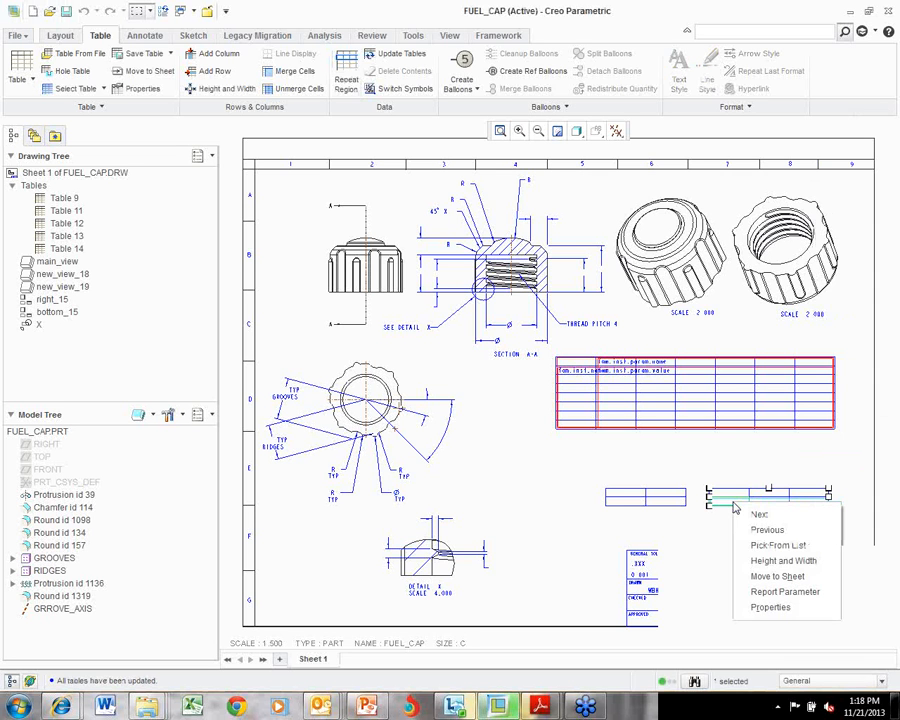
{"action": "left_click", "coordinate": [770, 597]}
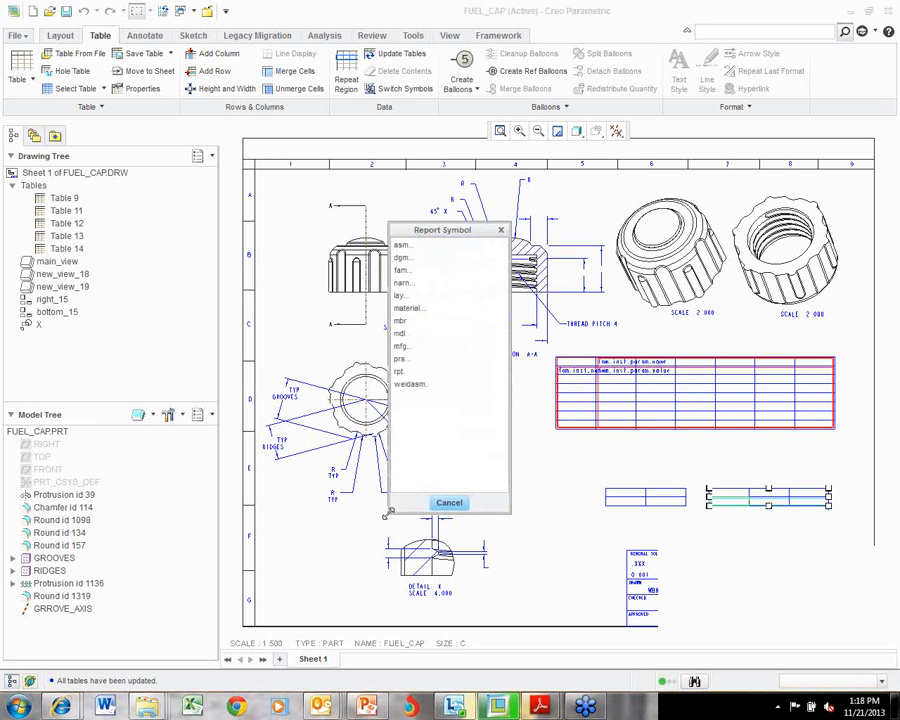
{"action": "left_click_drag", "start_coordinate": [388, 512], "coordinate": [336, 542]}
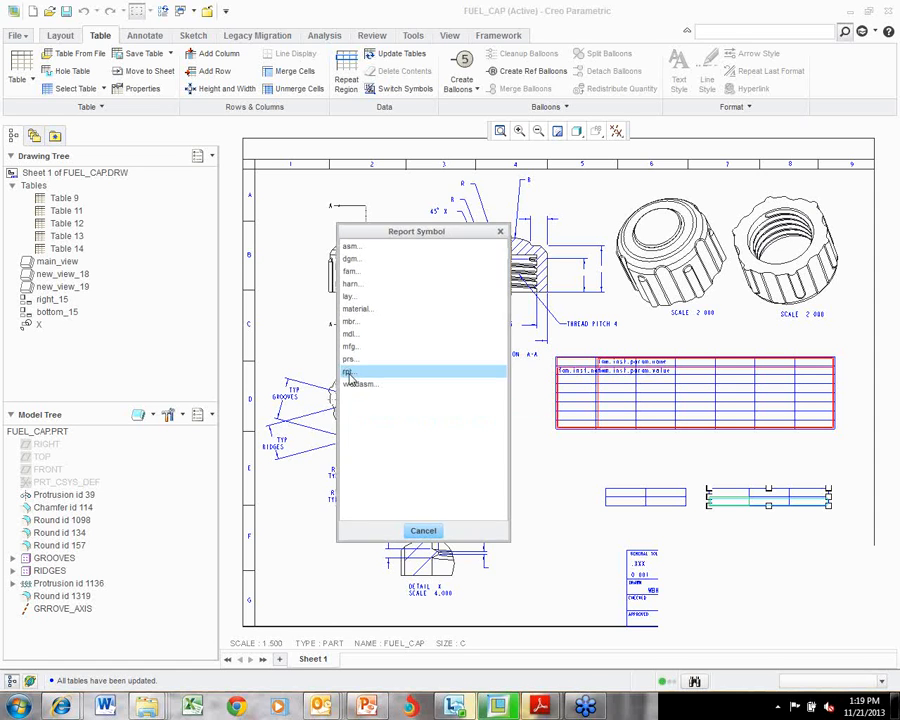
{"action": "left_click", "coordinate": [348, 373]}
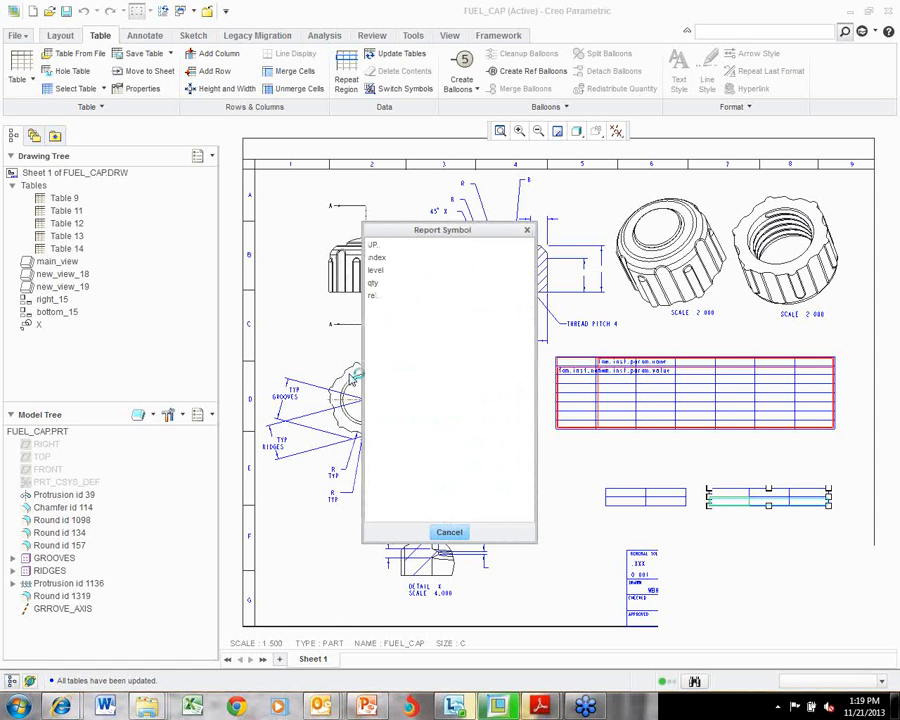
{"action": "left_click", "coordinate": [381, 259]}
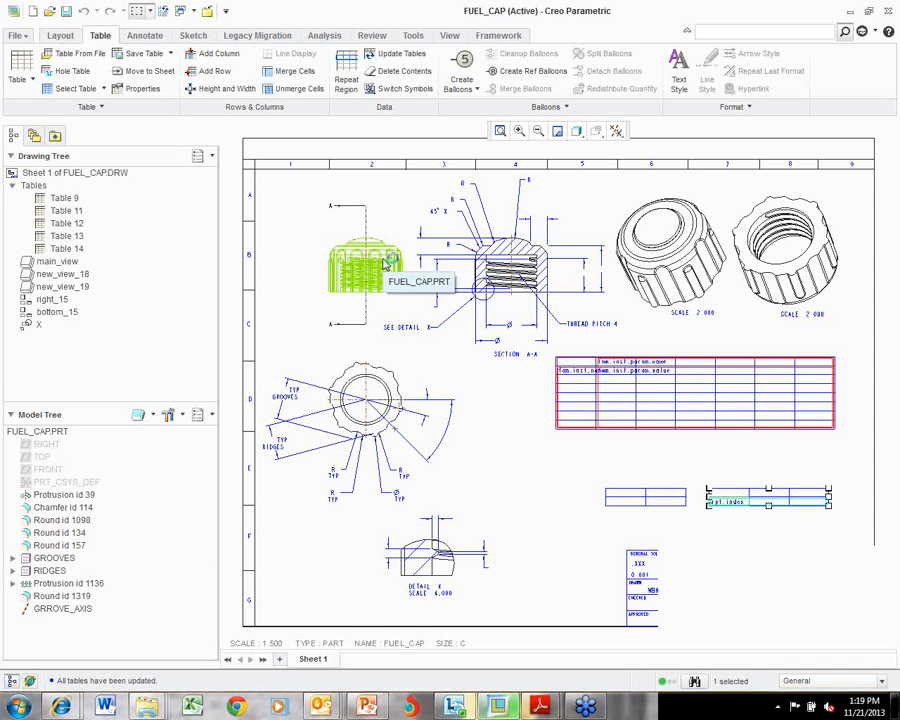
Assign the report parameter asm.mbr.name to the middle repeat region cell, checking the param and cparams options on the way.
{"action": "right_click", "coordinate": [769, 506]}
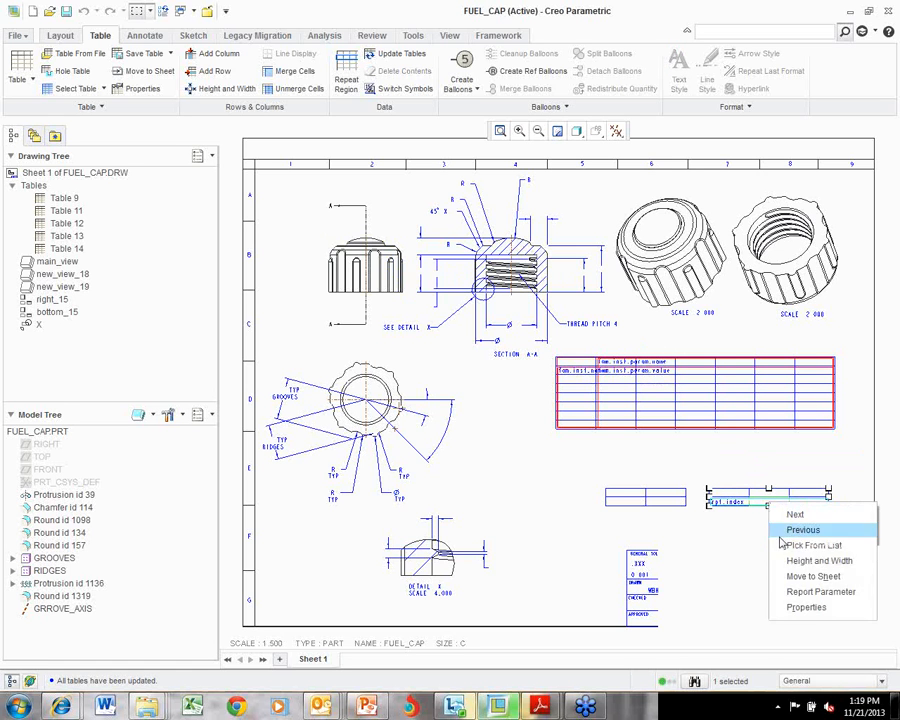
{"action": "left_click", "coordinate": [794, 594]}
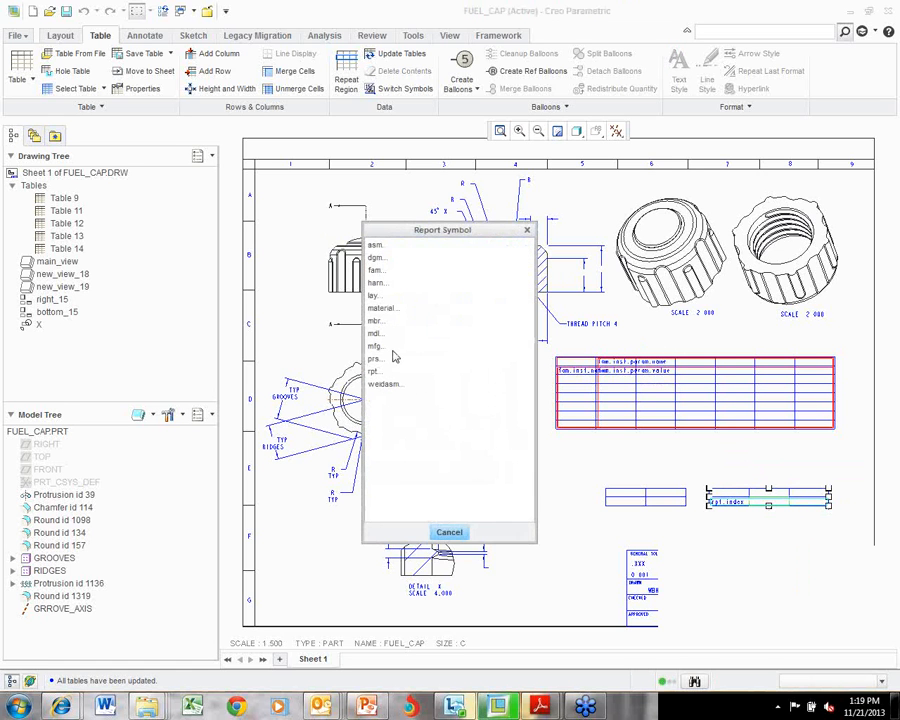
{"action": "left_click", "coordinate": [381, 245]}
{"action": "left_click", "coordinate": [388, 257]}
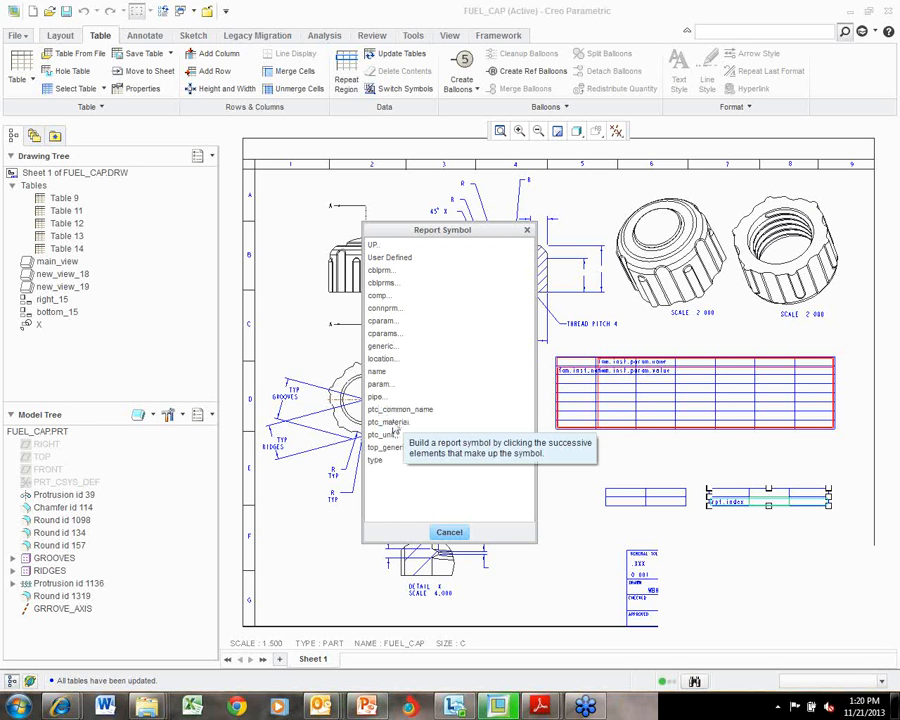
{"action": "left_click", "coordinate": [378, 385]}
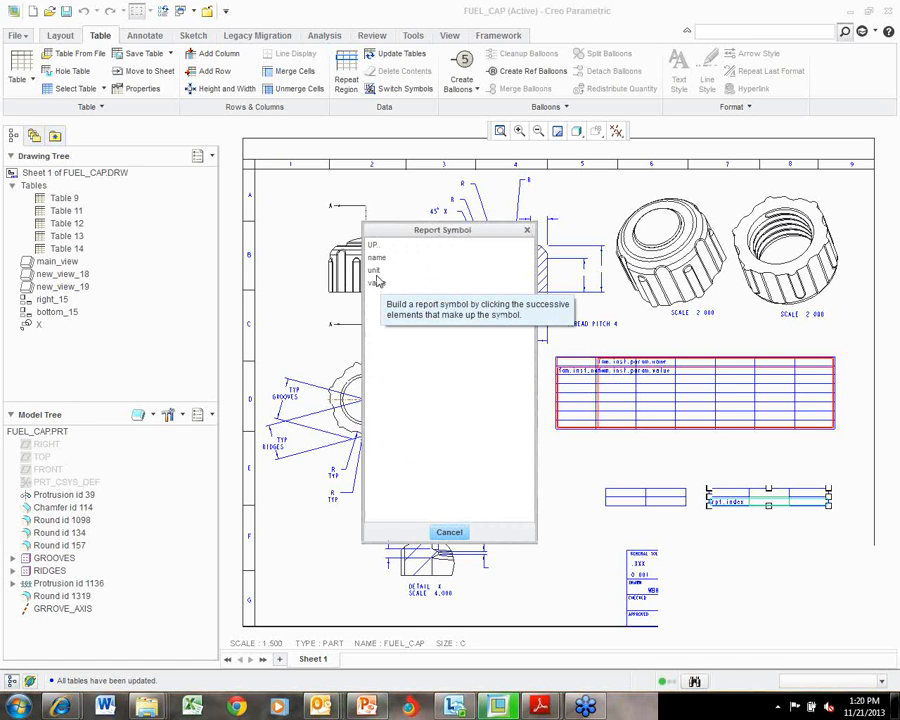
{"action": "left_click", "coordinate": [375, 247]}
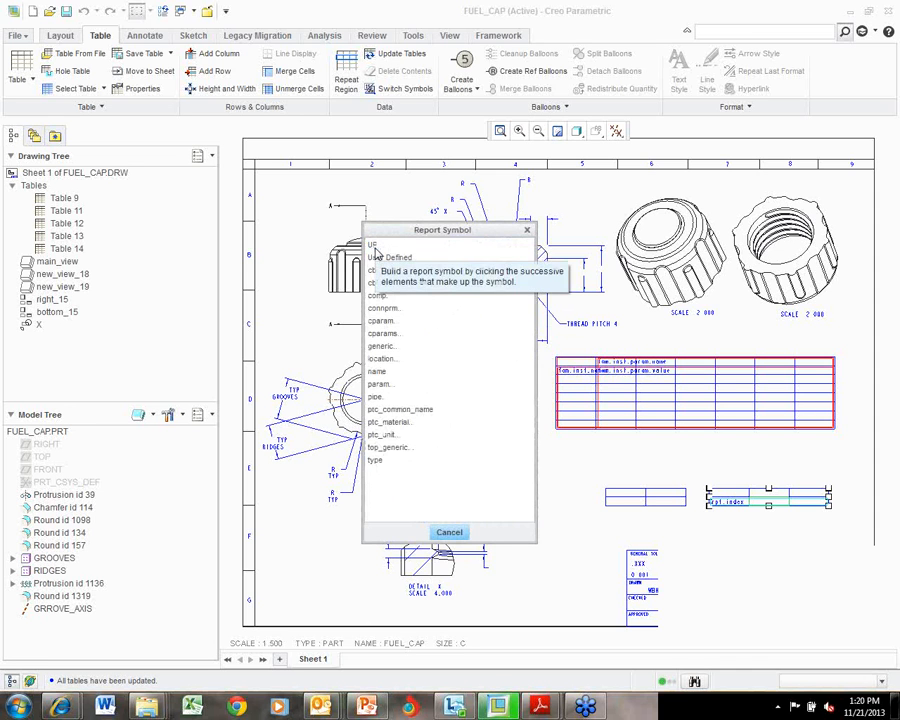
{"action": "left_click", "coordinate": [384, 334]}
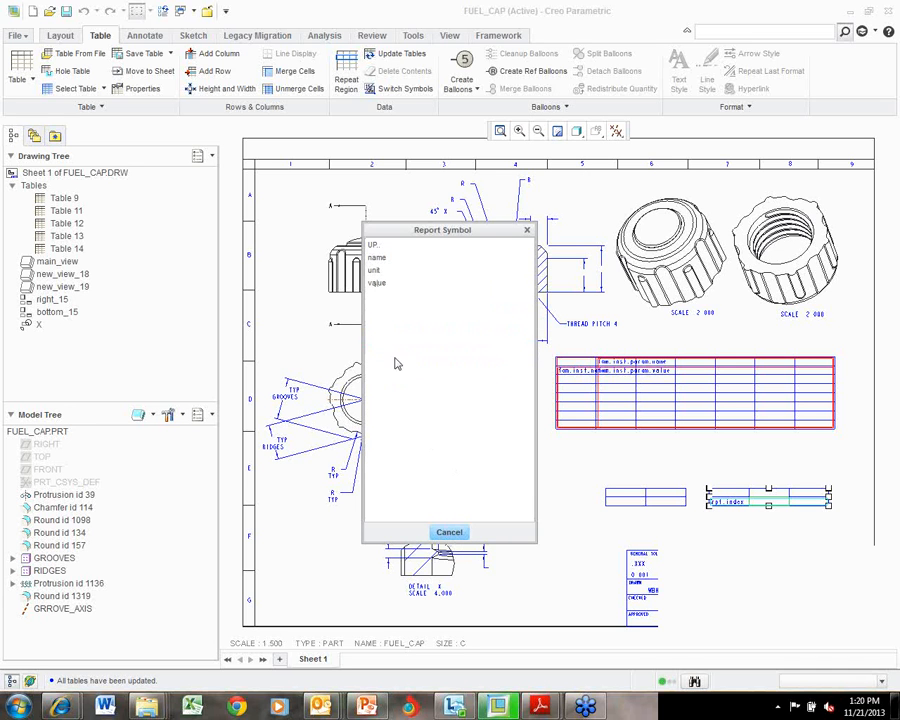
{"action": "left_click", "coordinate": [372, 245]}
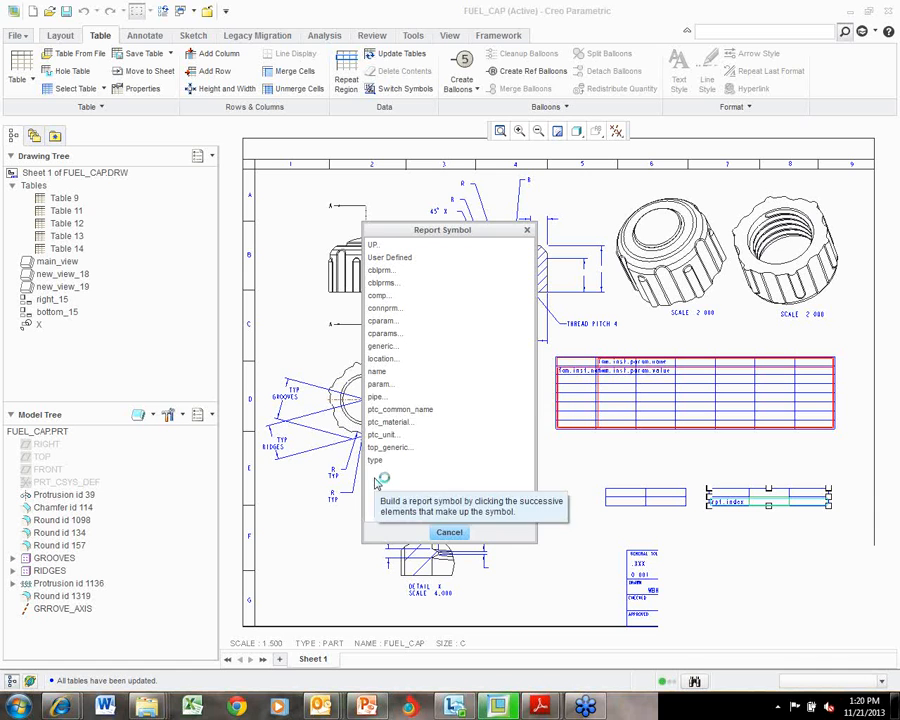
{"action": "left_click", "coordinate": [378, 372]}
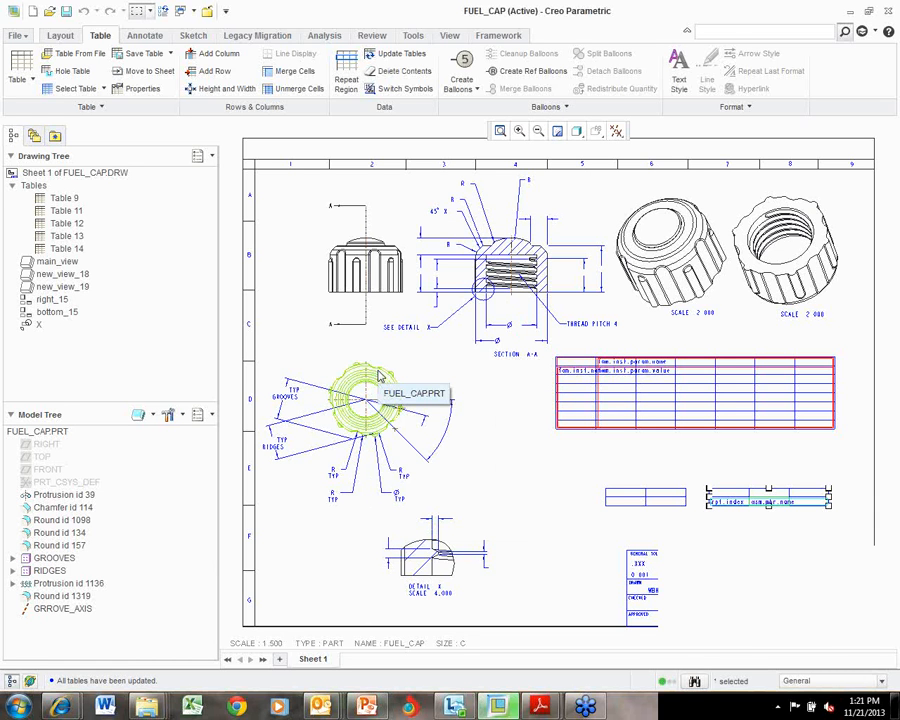
Assign the report parameter rpt.qty to the last cell of the three-column table's repeat region.
{"action": "right_click", "coordinate": [821, 508]}
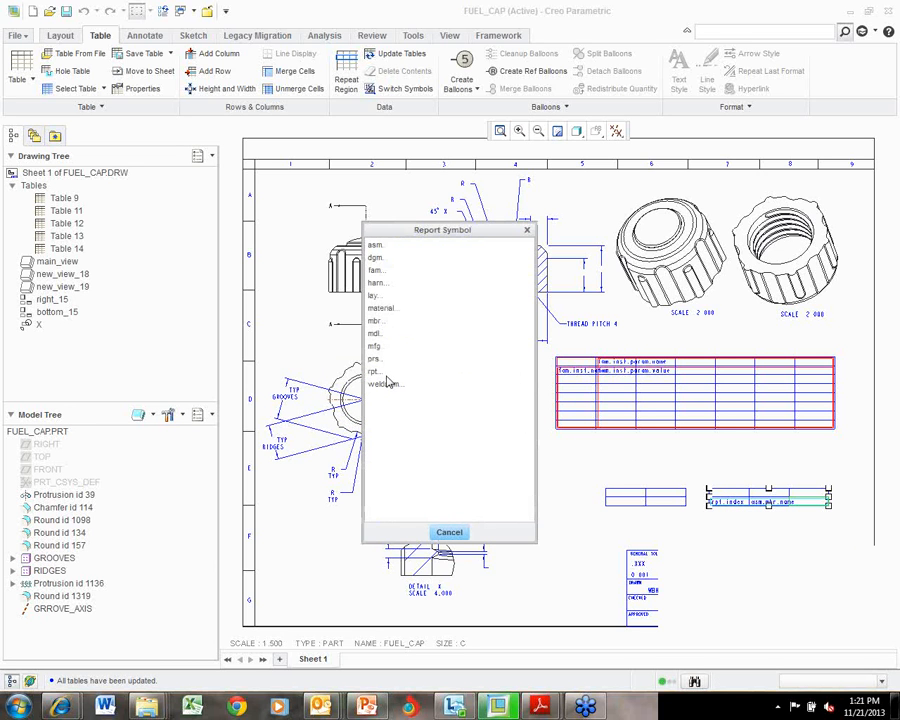
{"action": "left_click", "coordinate": [390, 373]}
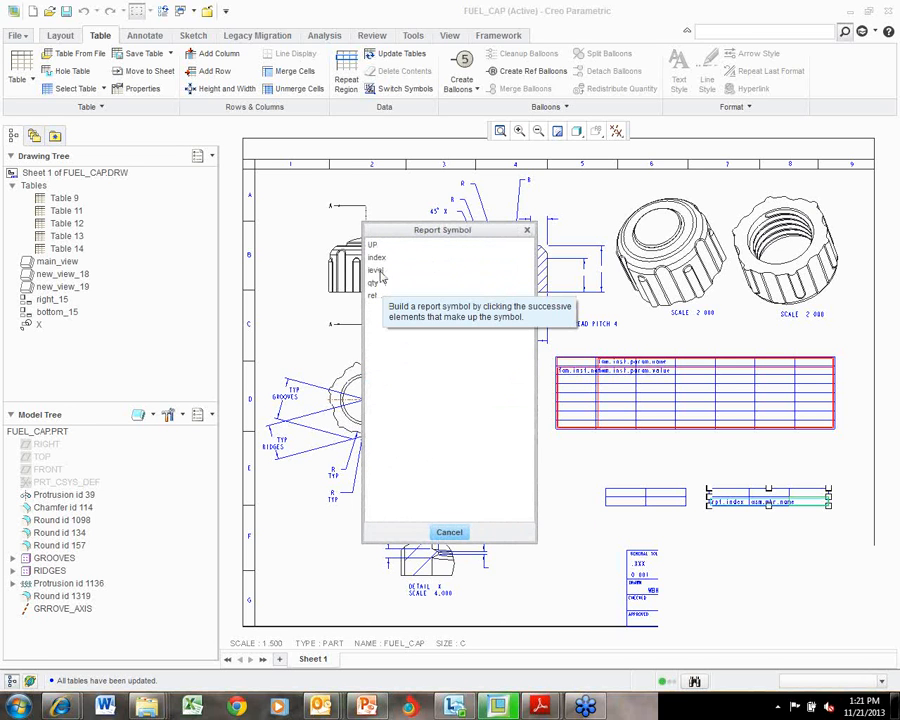
{"action": "left_click", "coordinate": [374, 284]}
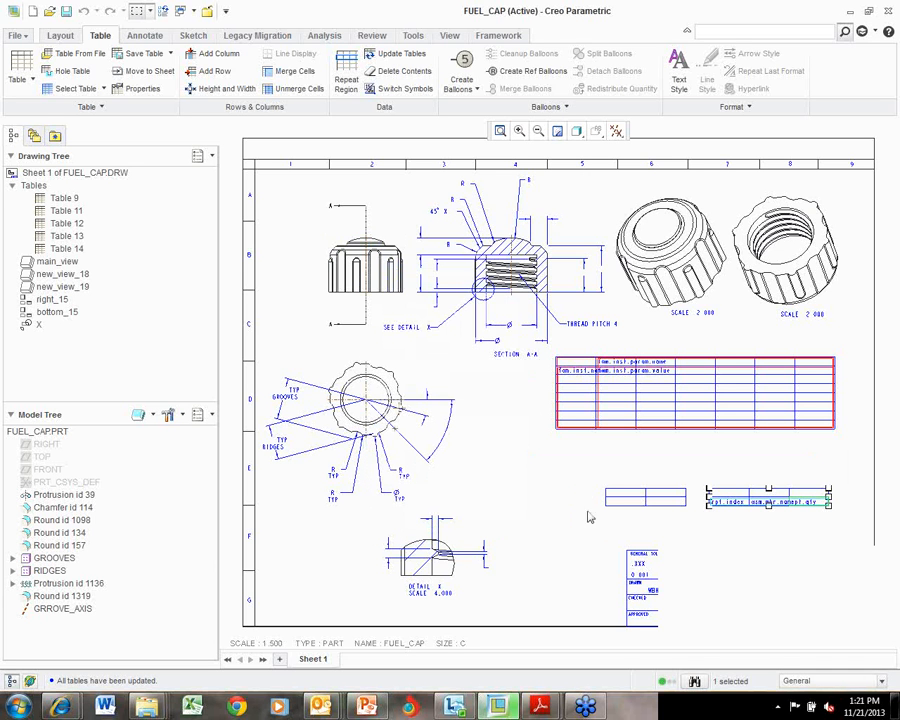
{"action": "left_click", "coordinate": [521, 491]}
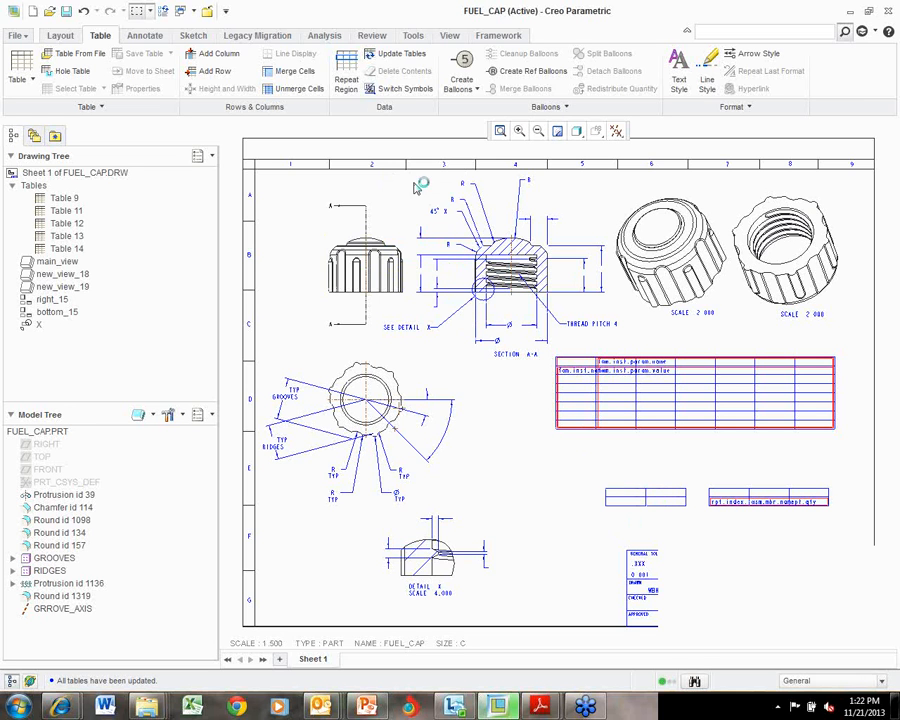
Add a Two-D repeat region from the lower-left to the upper-right cell of the two-column table, with the lower-right cell setting the subregion borders.
{"action": "left_click", "coordinate": [347, 80]}
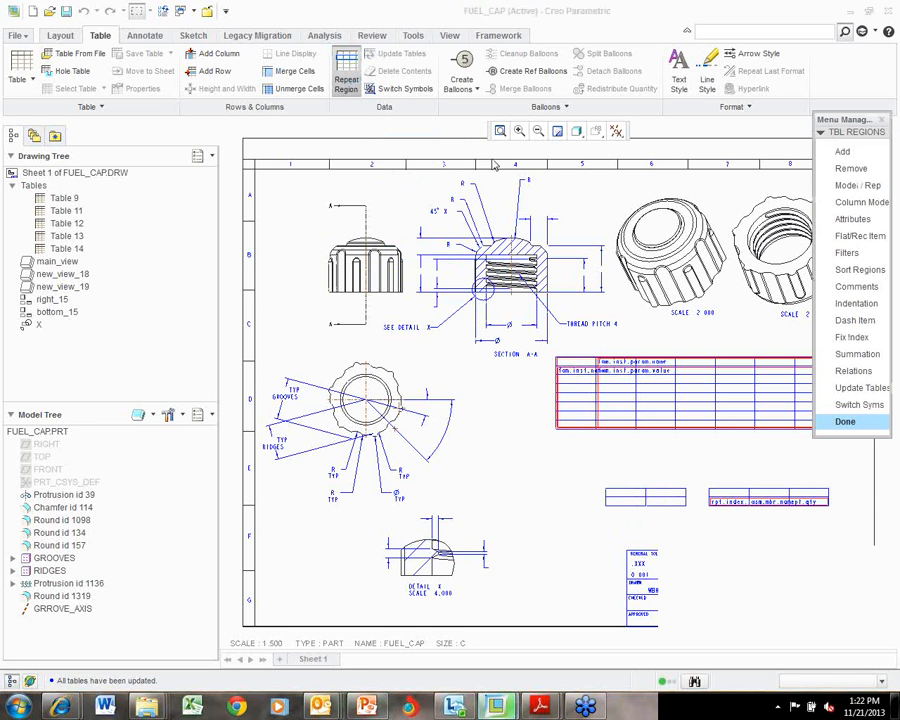
{"action": "left_click", "coordinate": [843, 153]}
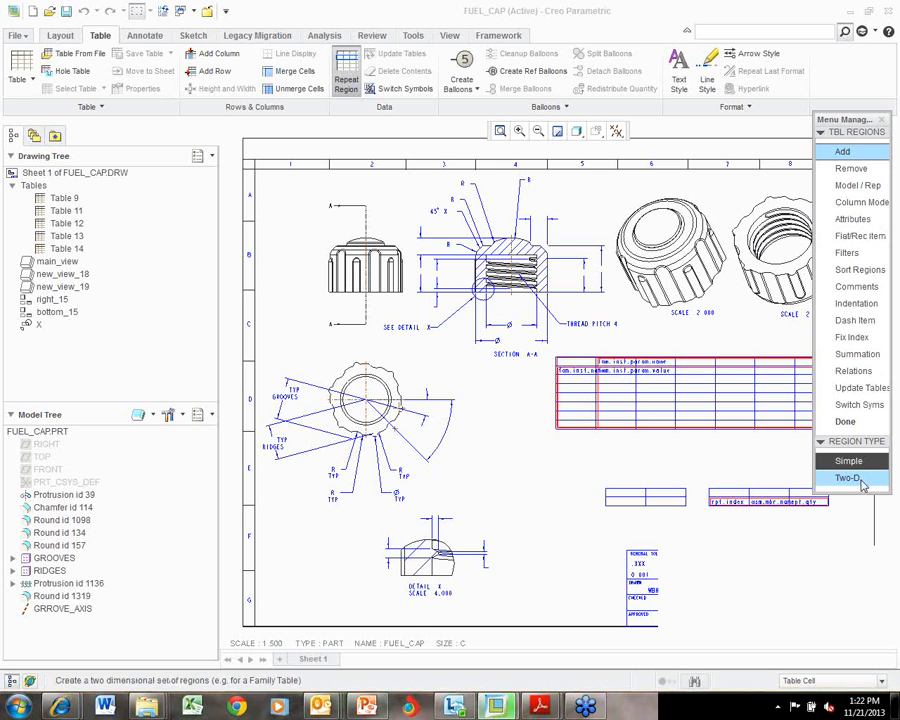
{"action": "left_click", "coordinate": [858, 479]}
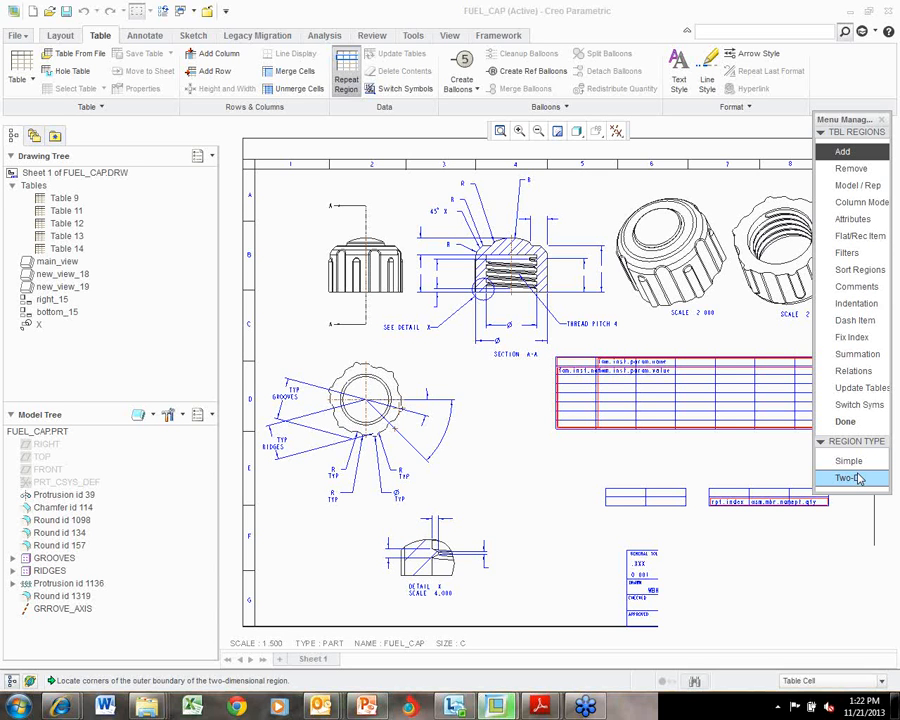
{"action": "left_click", "coordinate": [857, 478]}
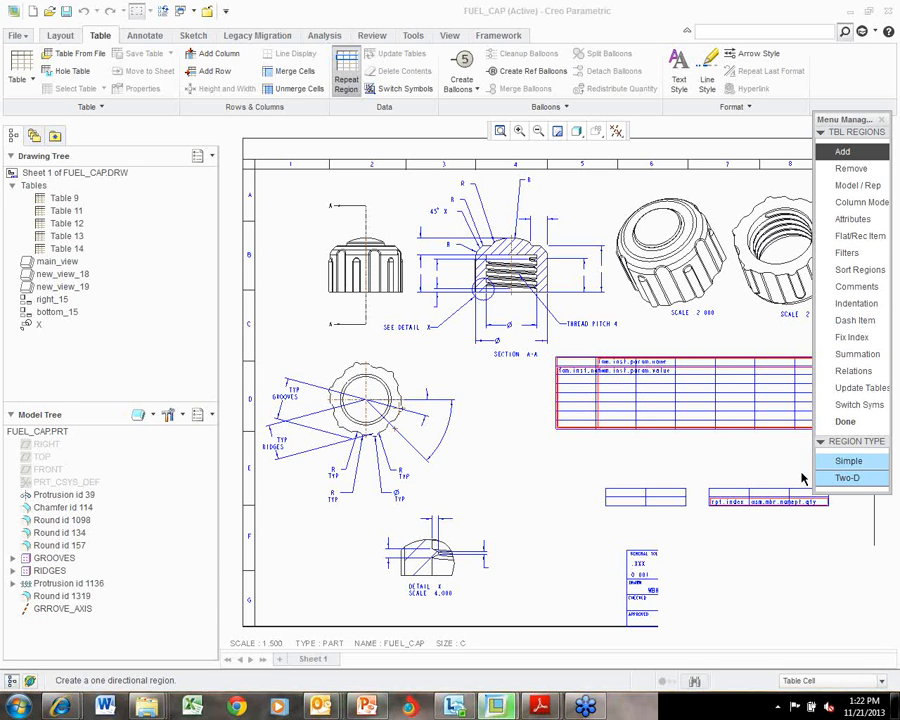
{"action": "left_click", "coordinate": [622, 504]}
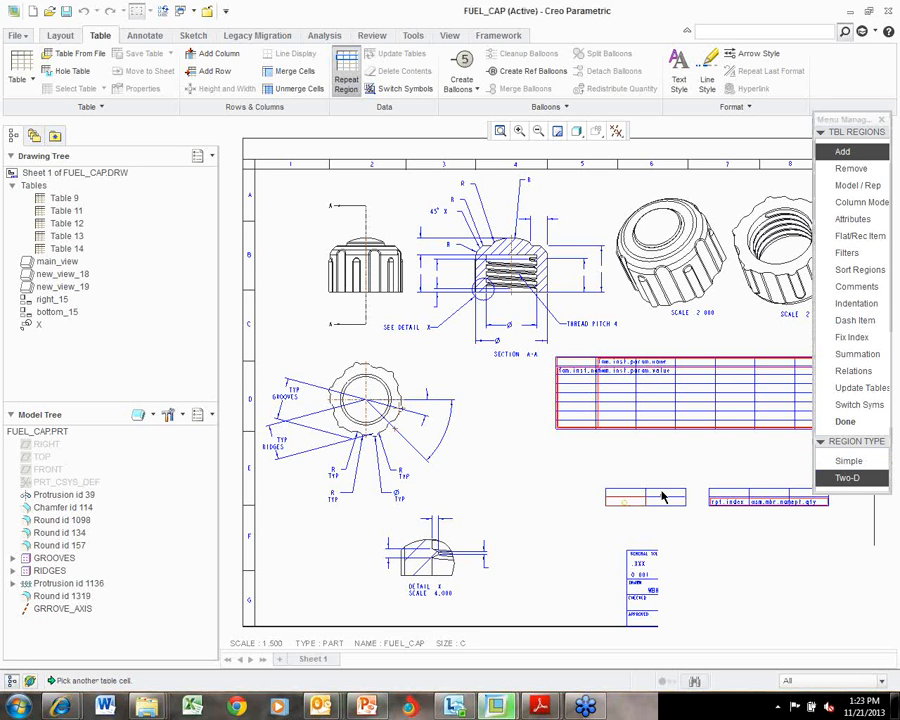
{"action": "left_click", "coordinate": [661, 497]}
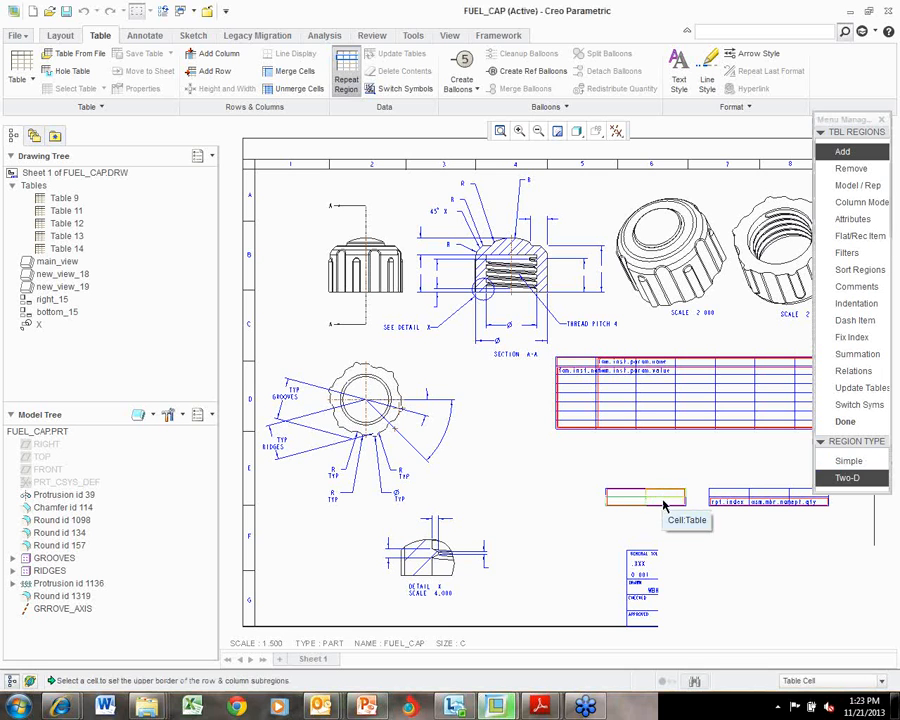
{"action": "left_click", "coordinate": [663, 505]}
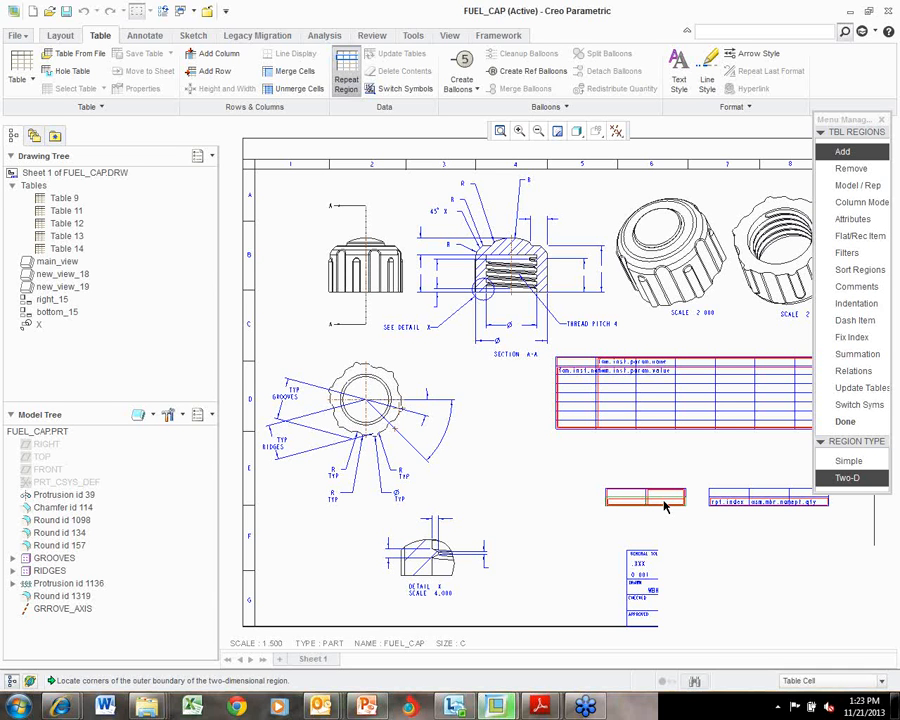
{"action": "left_click", "coordinate": [855, 425]}
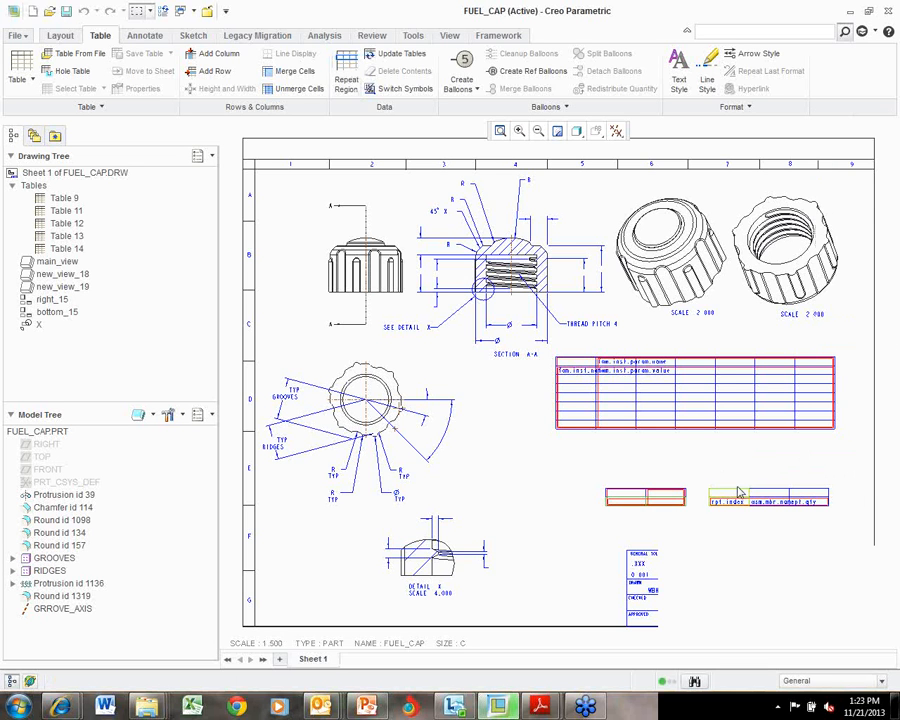
Assign the report parameter fam.inst.name to the lower-left cell of the two-column table.
{"action": "left_click", "coordinate": [628, 508]}
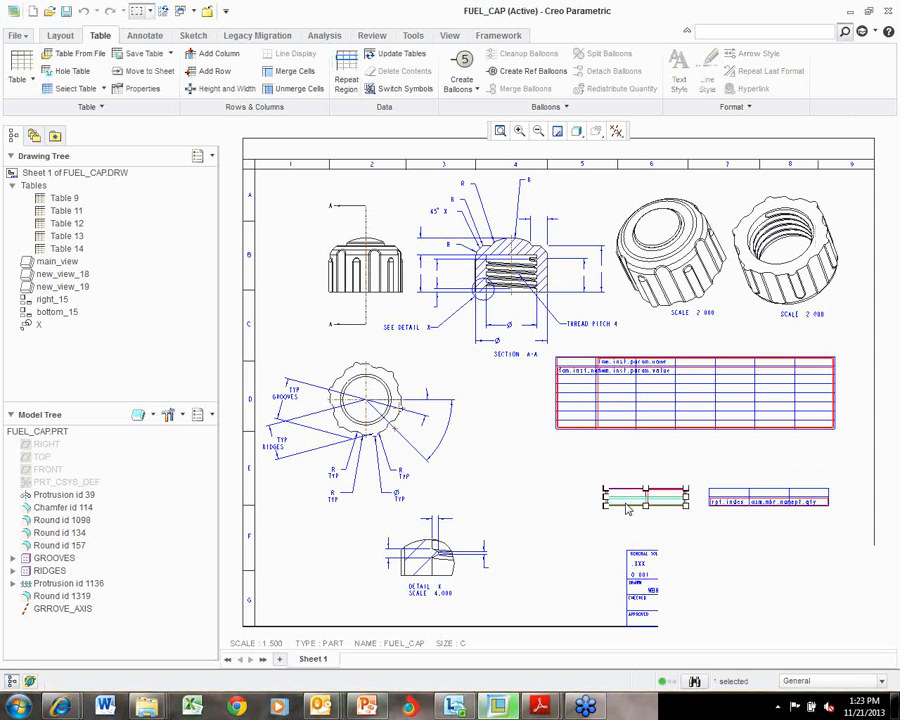
{"action": "right_click", "coordinate": [628, 508]}
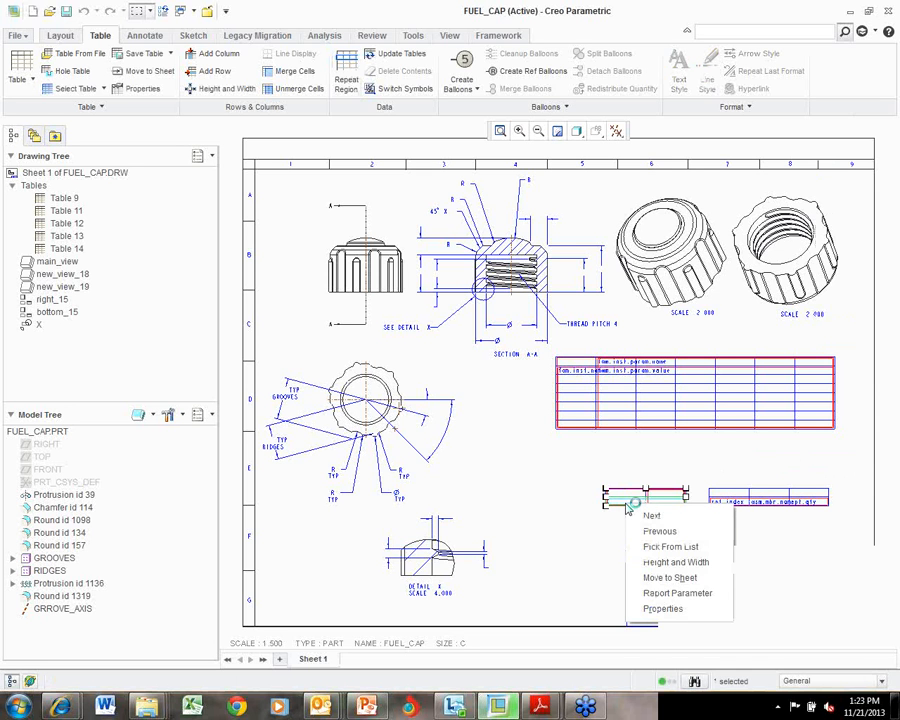
{"action": "left_click", "coordinate": [655, 595]}
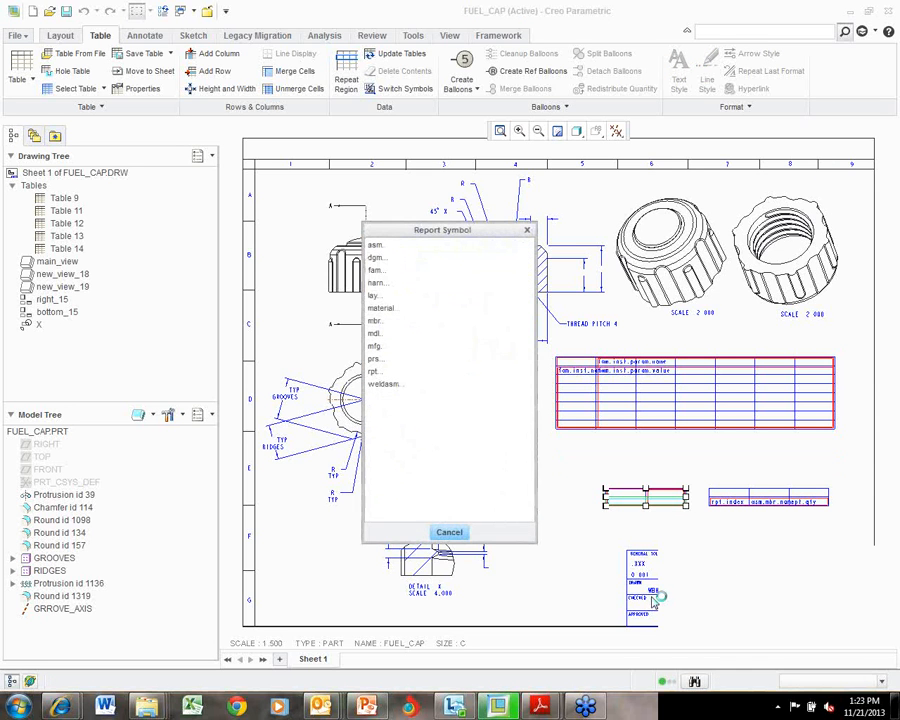
{"action": "left_click", "coordinate": [378, 272]}
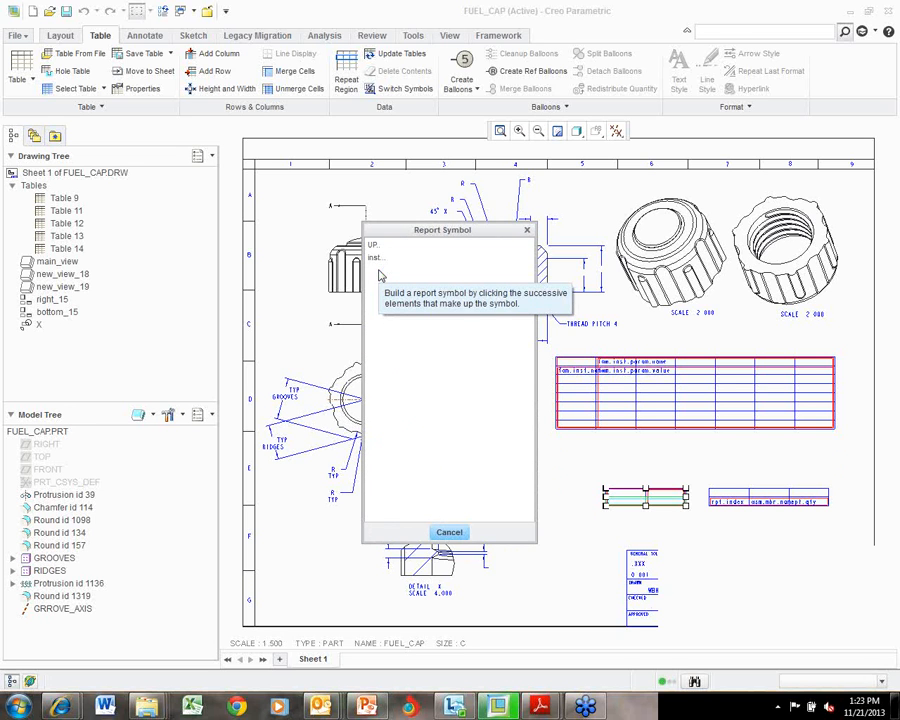
{"action": "left_click", "coordinate": [376, 259]}
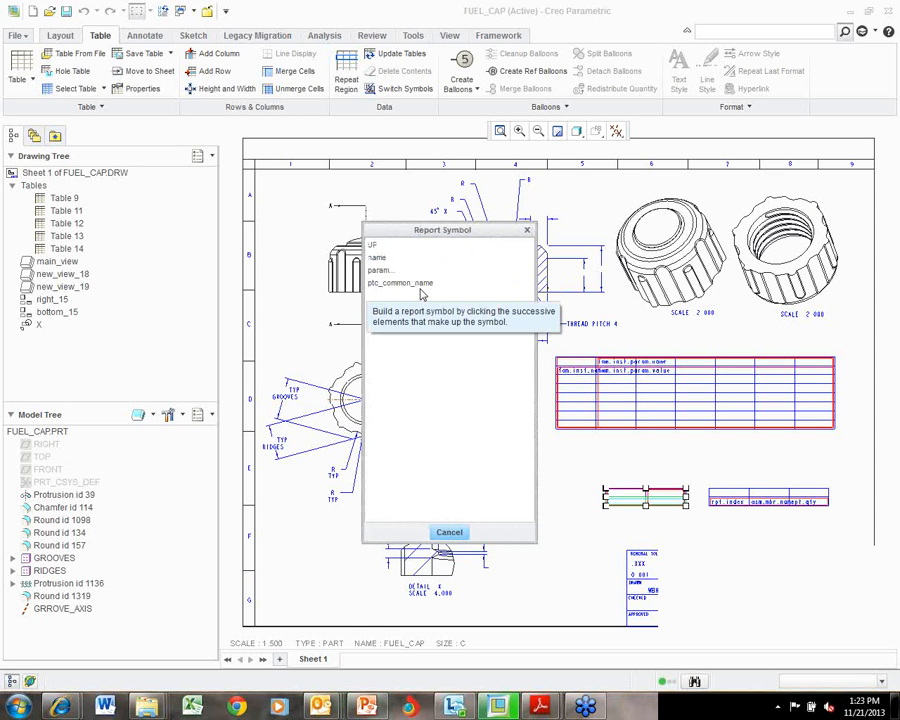
{"action": "left_click", "coordinate": [375, 259]}
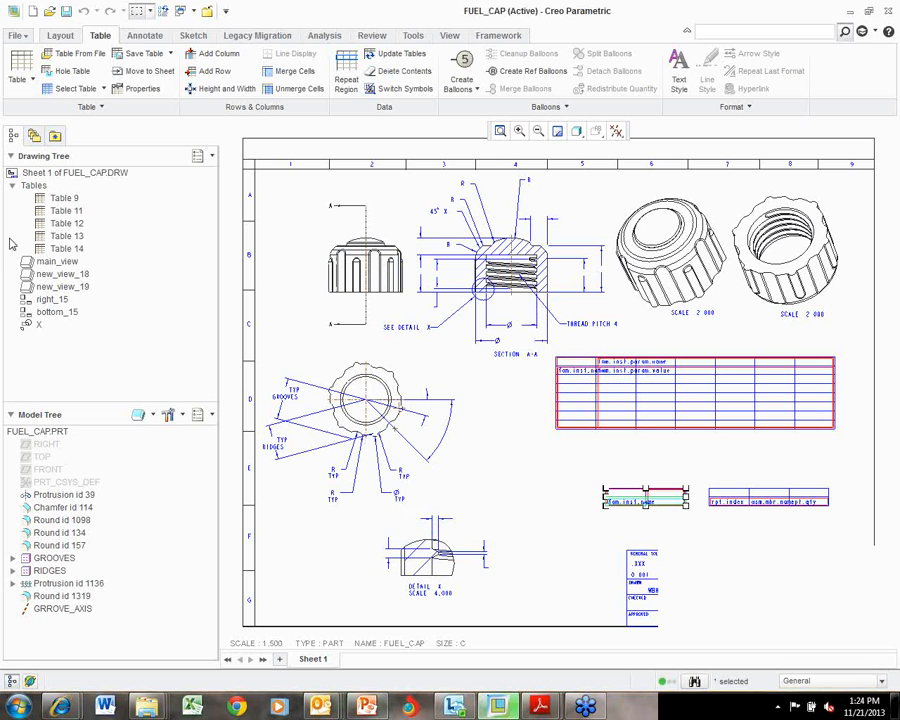
Open the FUEL_CAP.PRT model from the drawing and display its family table.
{"action": "left_click", "coordinate": [44, 432]}
{"action": "right_click", "coordinate": [44, 433]}
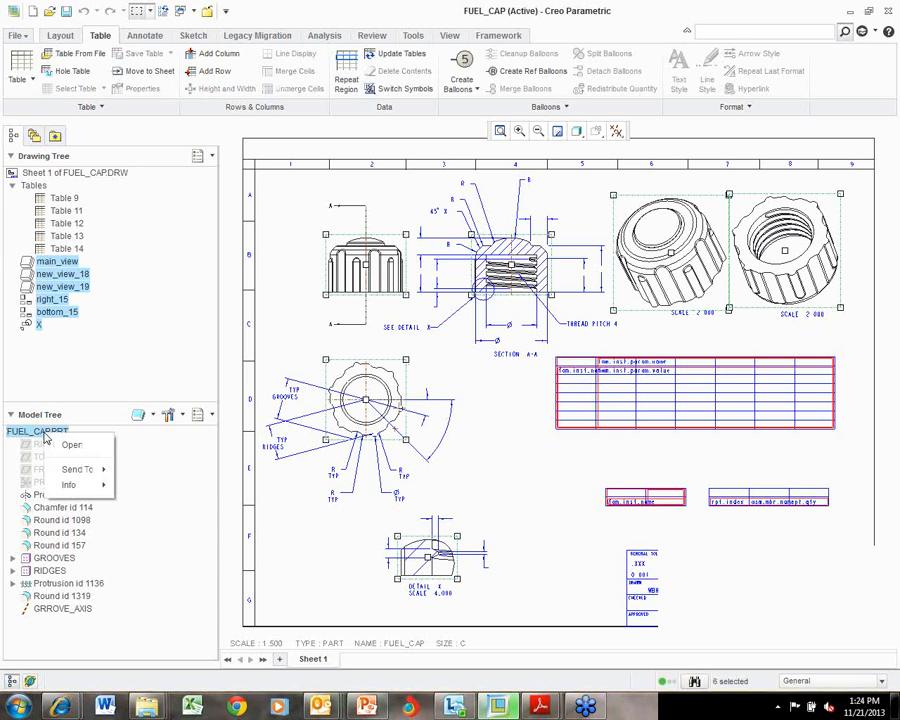
{"action": "left_click", "coordinate": [60, 444]}
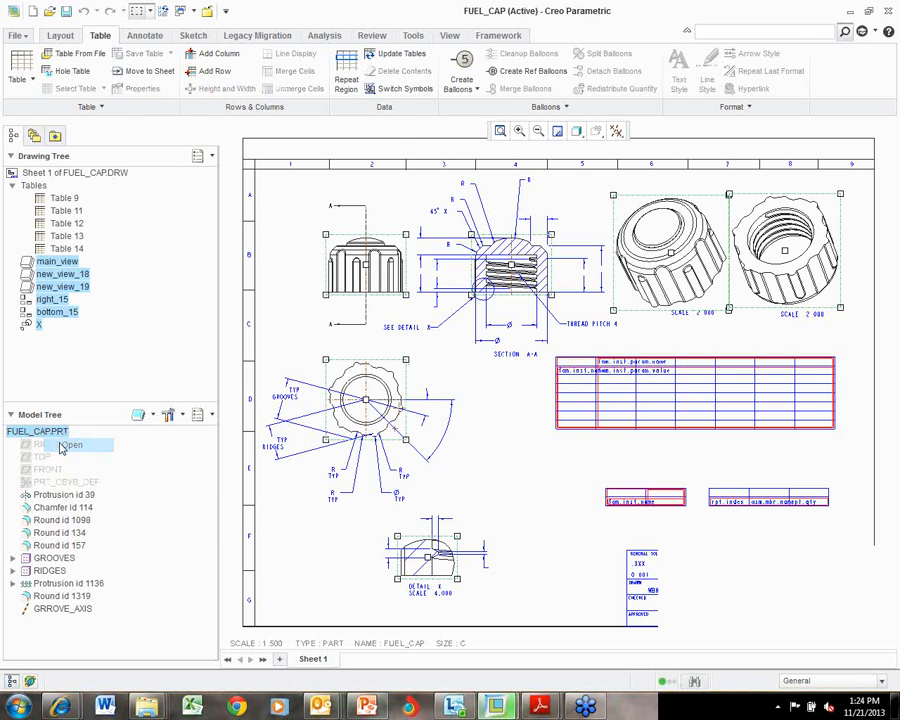
{"action": "left_click", "coordinate": [401, 501]}
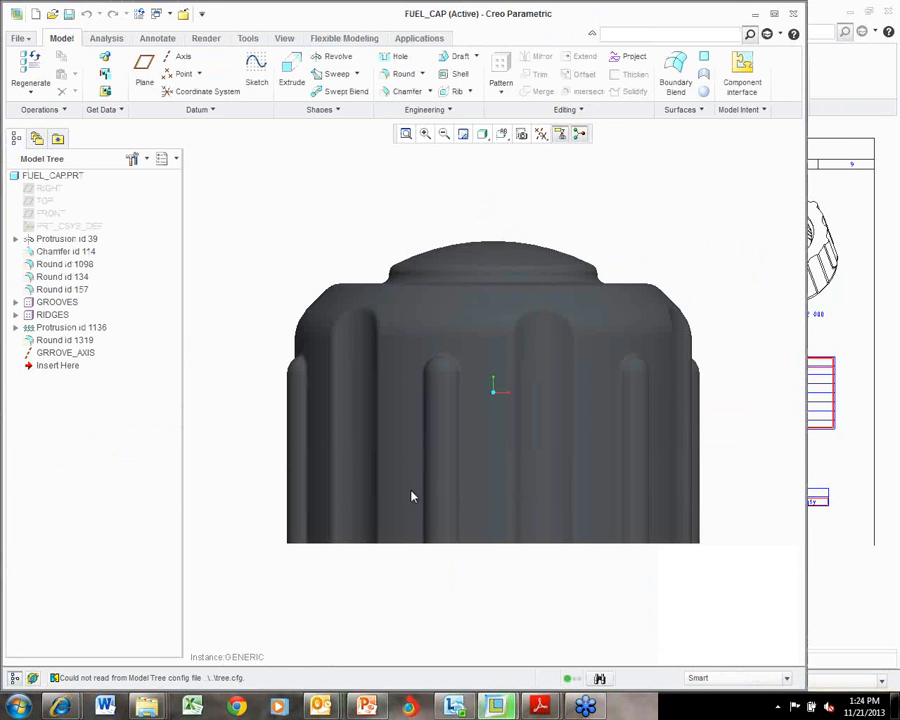
{"action": "left_click", "coordinate": [287, 42]}
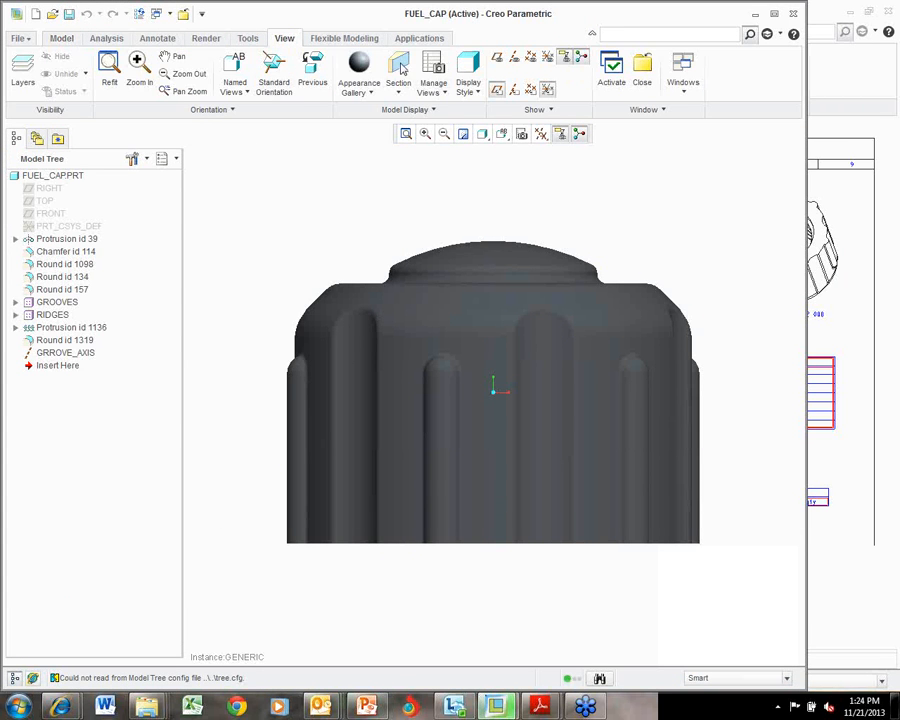
{"action": "left_click", "coordinate": [246, 39]}
{"action": "left_click", "coordinate": [350, 79]}
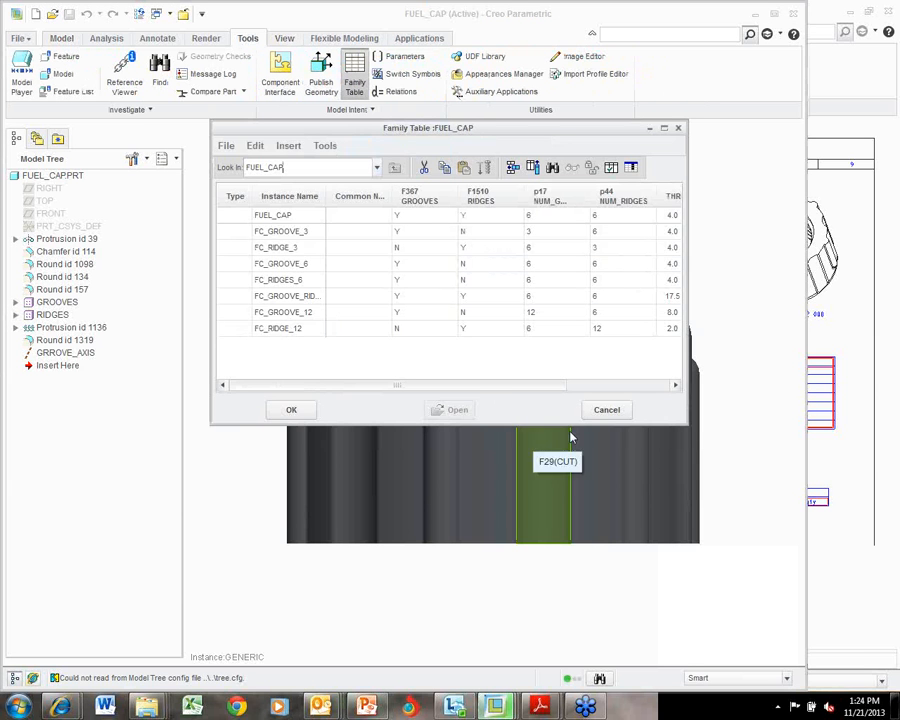
Enlarge the family table window, widen the NUM_GROOVES and THREAD_PITCH columns to examine the instances, and return to the drawing.
{"action": "left_click_drag", "start_coordinate": [686, 418], "coordinate": [874, 496]}
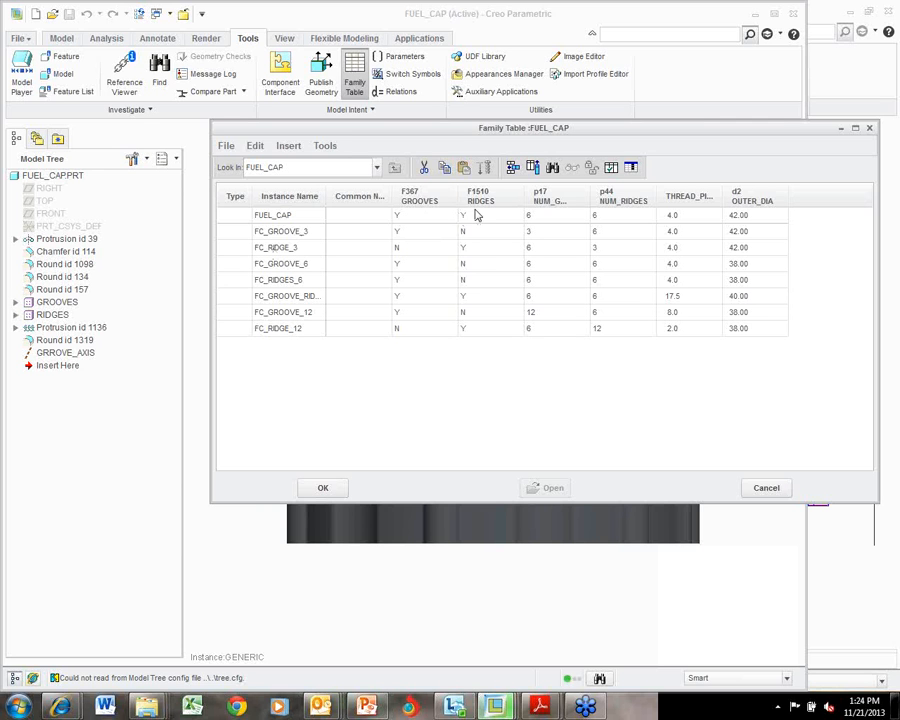
{"action": "left_click_drag", "start_coordinate": [586, 188], "coordinate": [608, 188]}
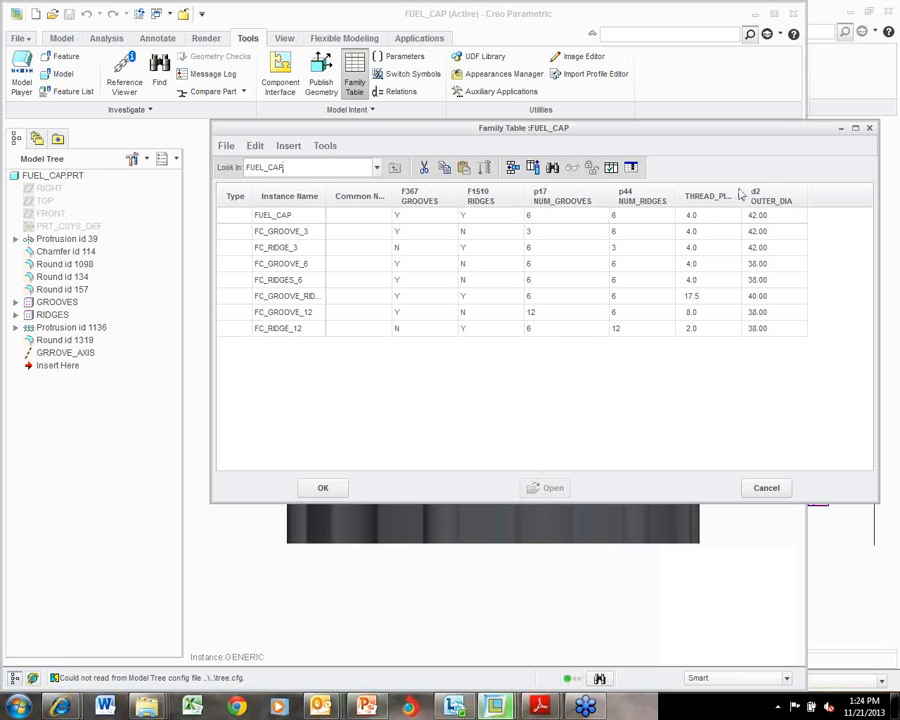
{"action": "left_click_drag", "start_coordinate": [740, 186], "coordinate": [769, 183]}
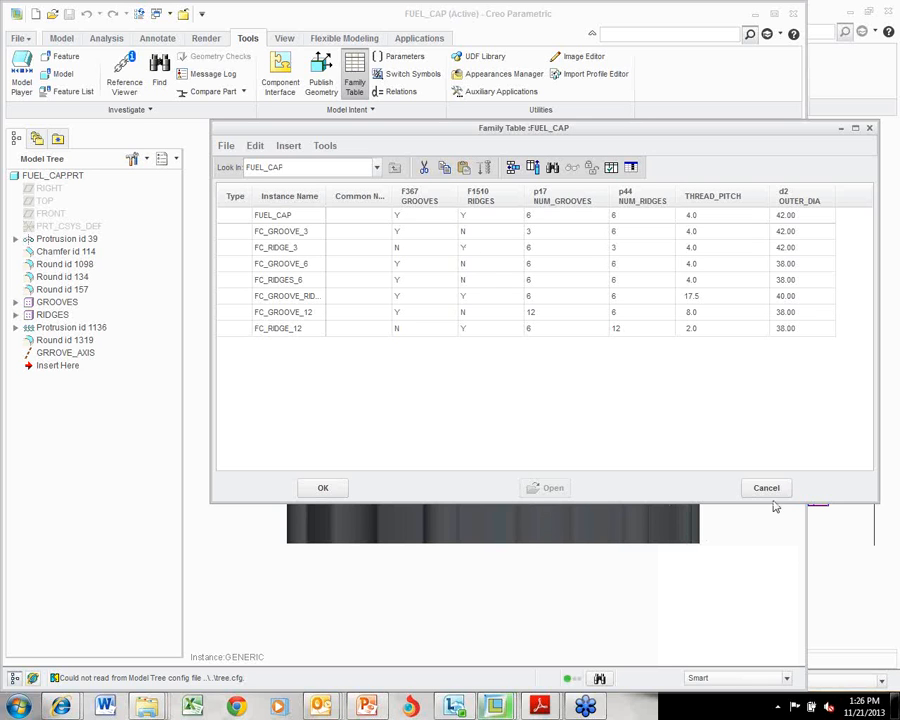
{"action": "left_click", "coordinate": [322, 488]}
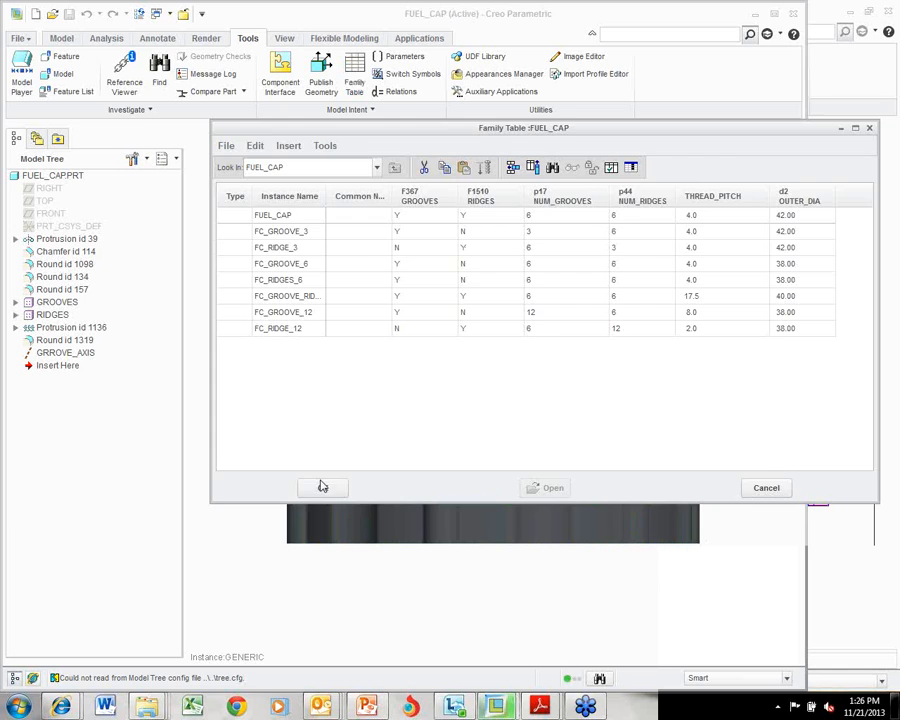
{"action": "left_click", "coordinate": [184, 14]}
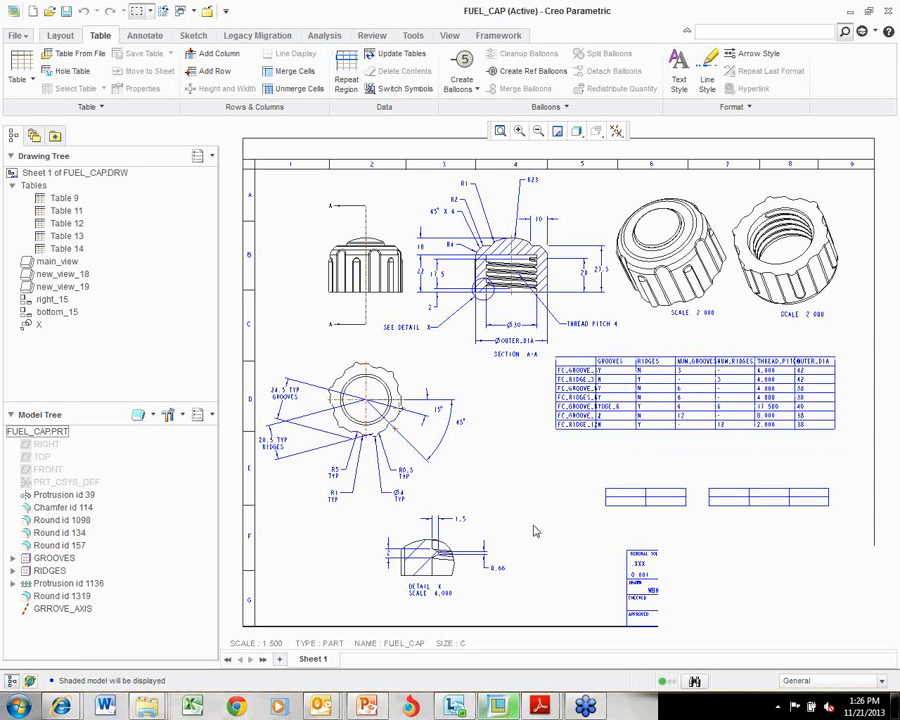
Switch the drawing tables back to symbol display and finish the repeat region operations.
{"action": "left_click", "coordinate": [350, 88]}
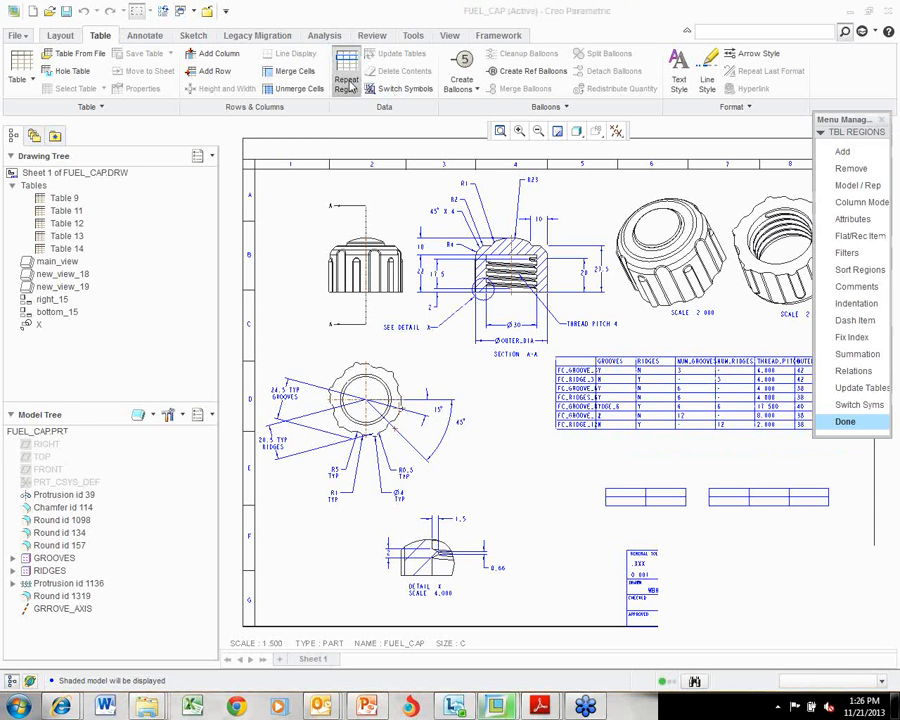
{"action": "left_click", "coordinate": [856, 406]}
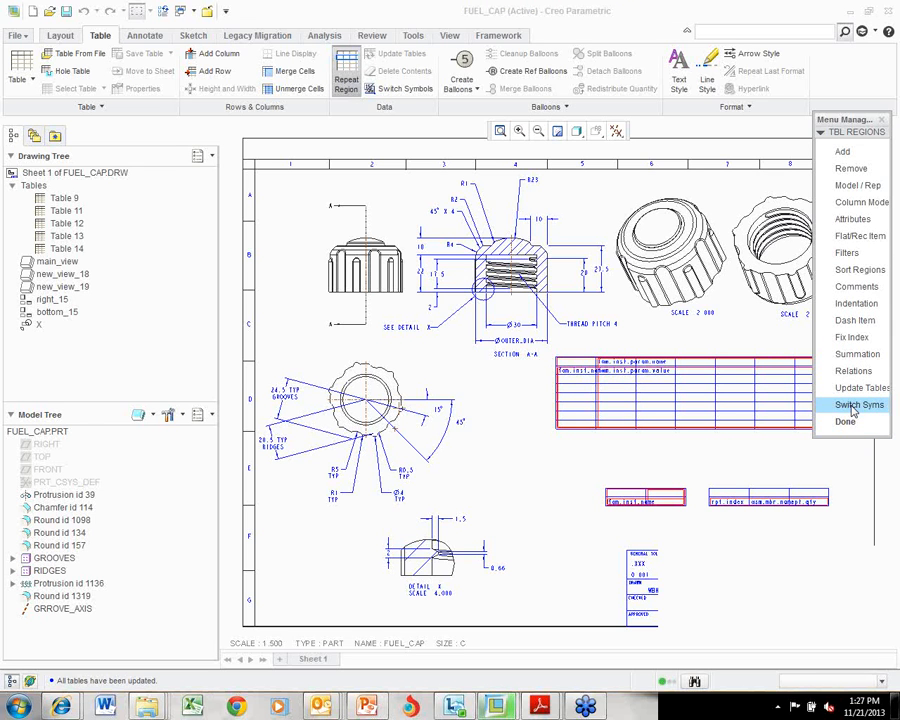
{"action": "left_click", "coordinate": [845, 421]}
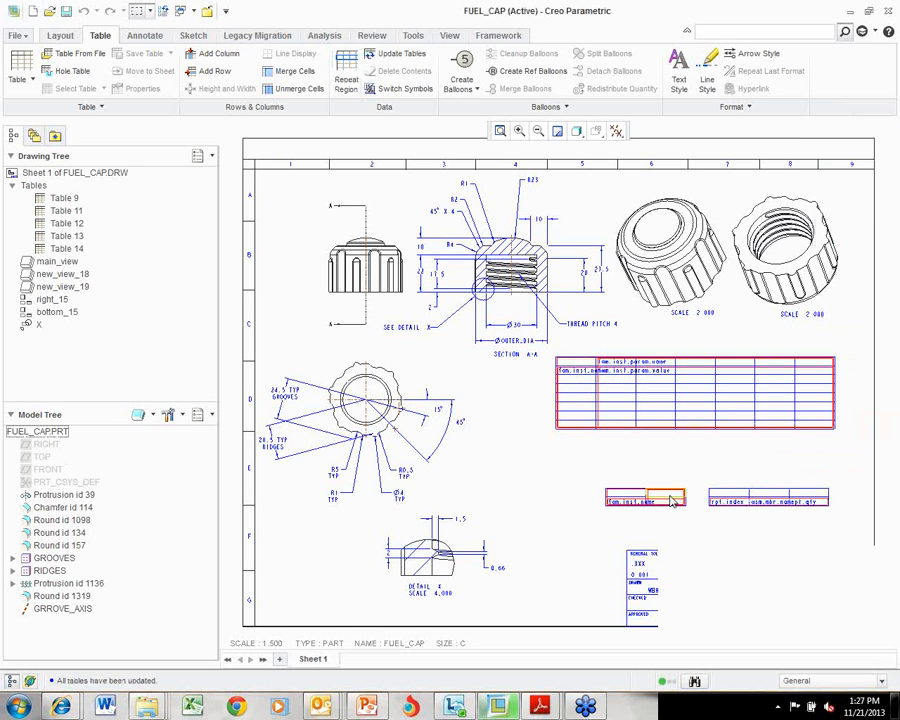
Assign the report parameter fam.inst.param.name to the upper-right cell of the two-column table.
{"action": "left_click", "coordinate": [676, 500]}
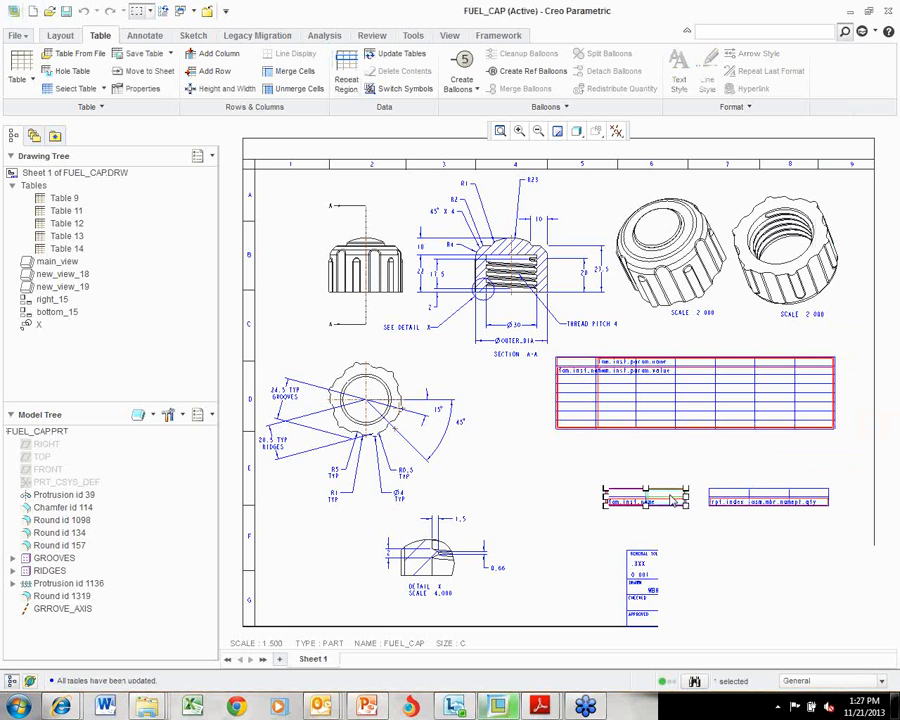
{"action": "right_click", "coordinate": [676, 500]}
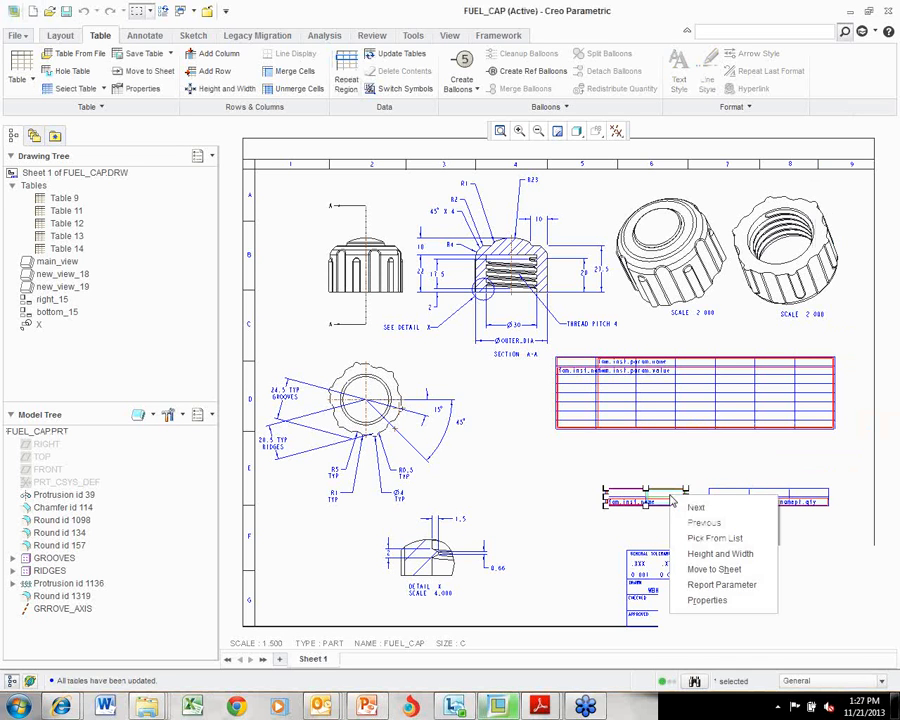
{"action": "left_click", "coordinate": [719, 588]}
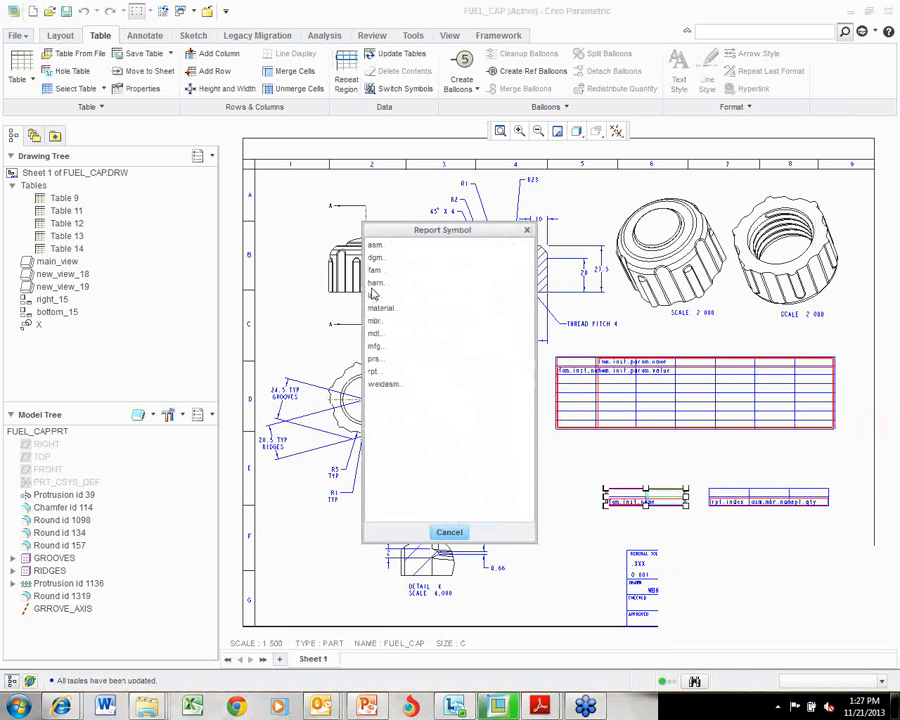
{"action": "left_click", "coordinate": [376, 271]}
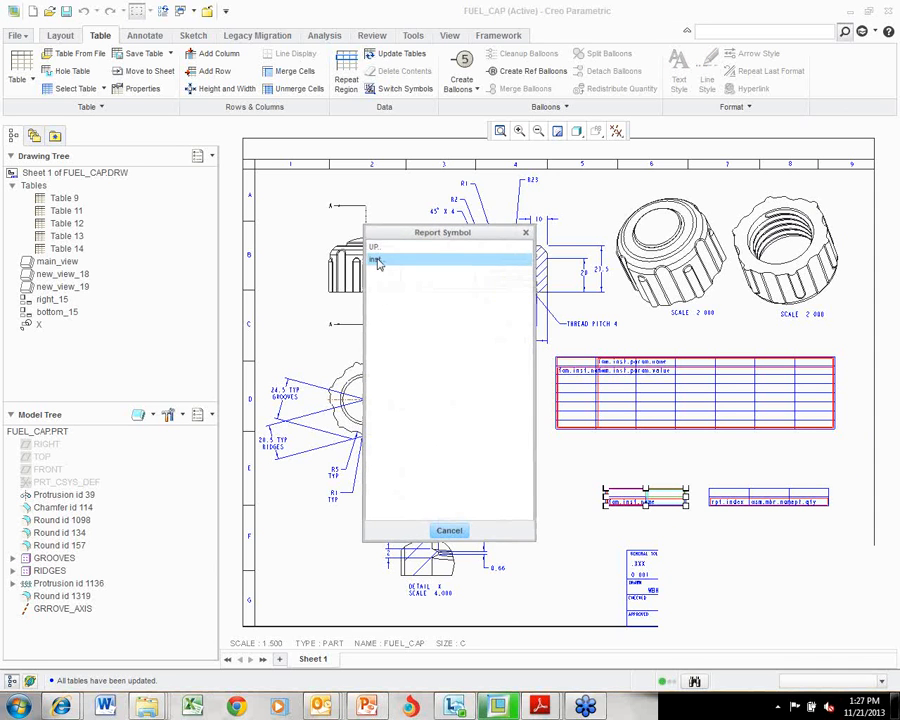
{"action": "left_click", "coordinate": [376, 260]}
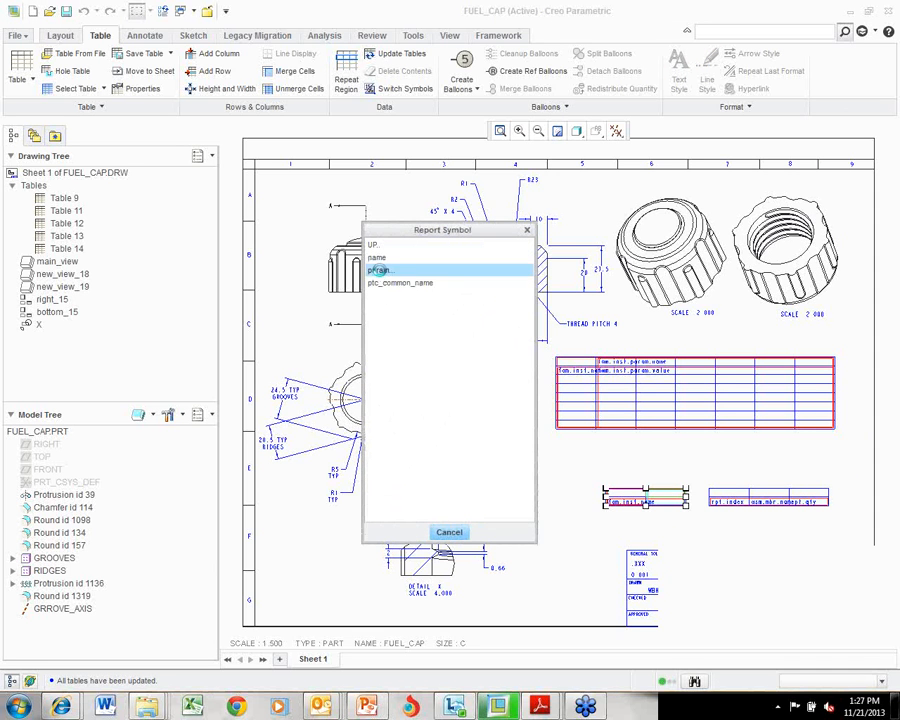
{"action": "left_click", "coordinate": [378, 271]}
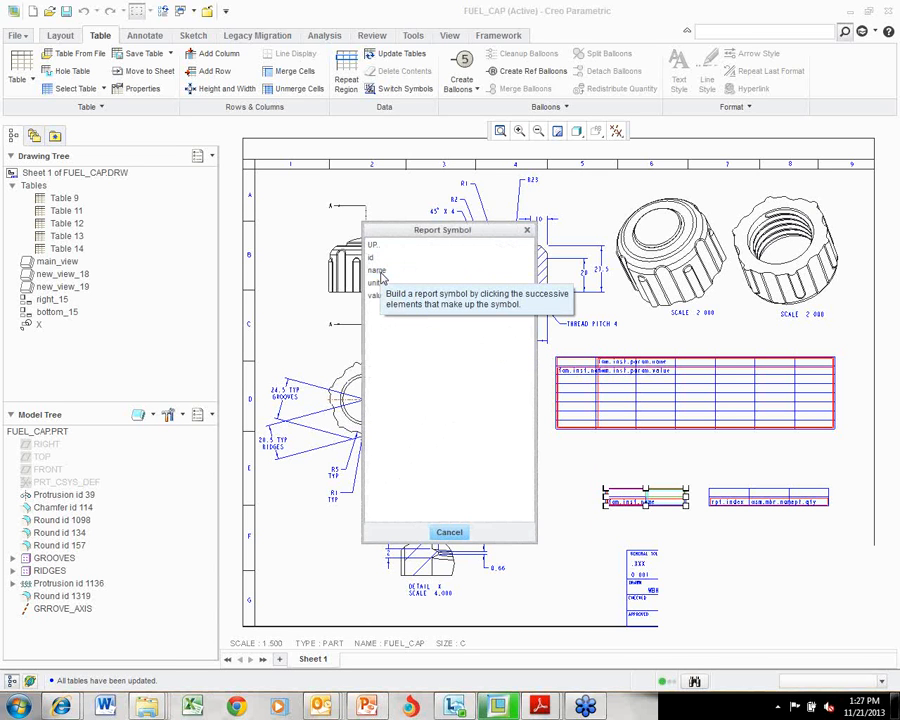
{"action": "left_click", "coordinate": [381, 272]}
{"action": "left_click", "coordinate": [380, 272]}
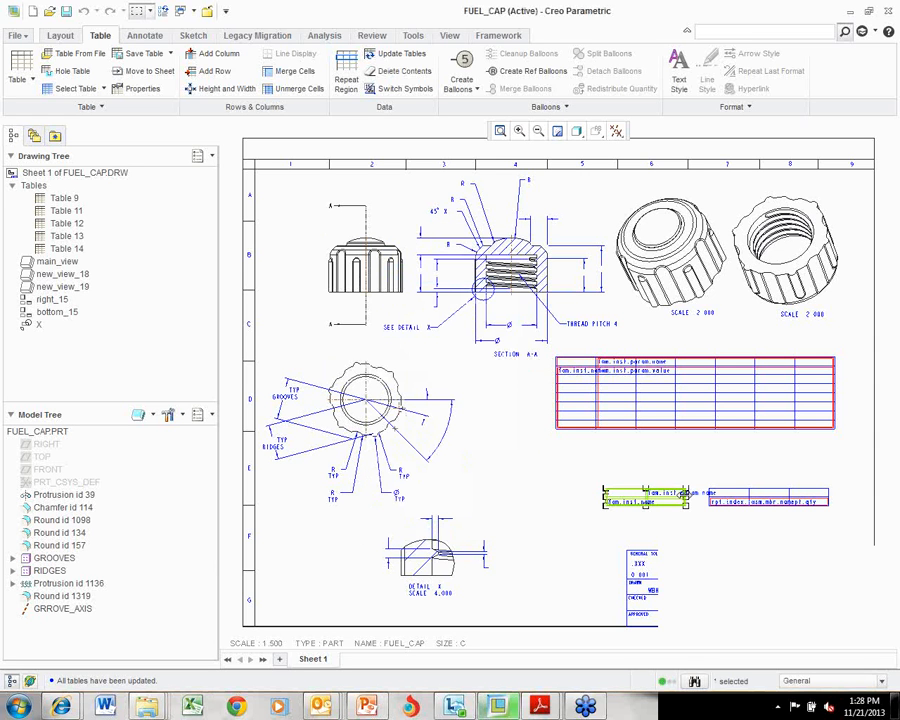
Assign the report parameter fam.inst.param.value to the lower-right cell of the two-column table.
{"action": "right_click", "coordinate": [673, 510]}
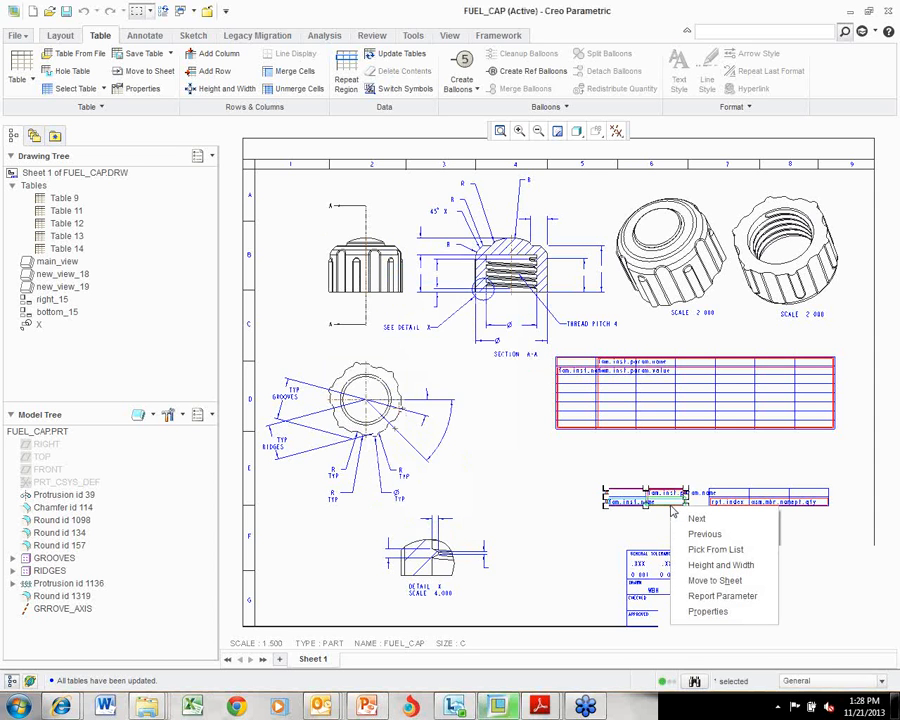
{"action": "left_click", "coordinate": [707, 597]}
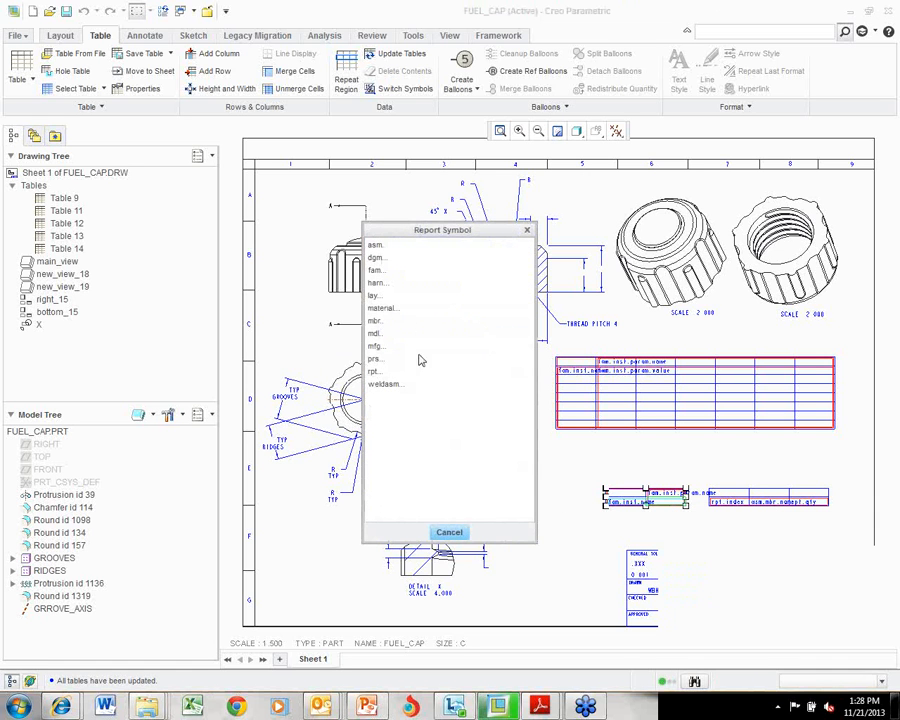
{"action": "left_click", "coordinate": [376, 270]}
{"action": "left_click", "coordinate": [377, 260]}
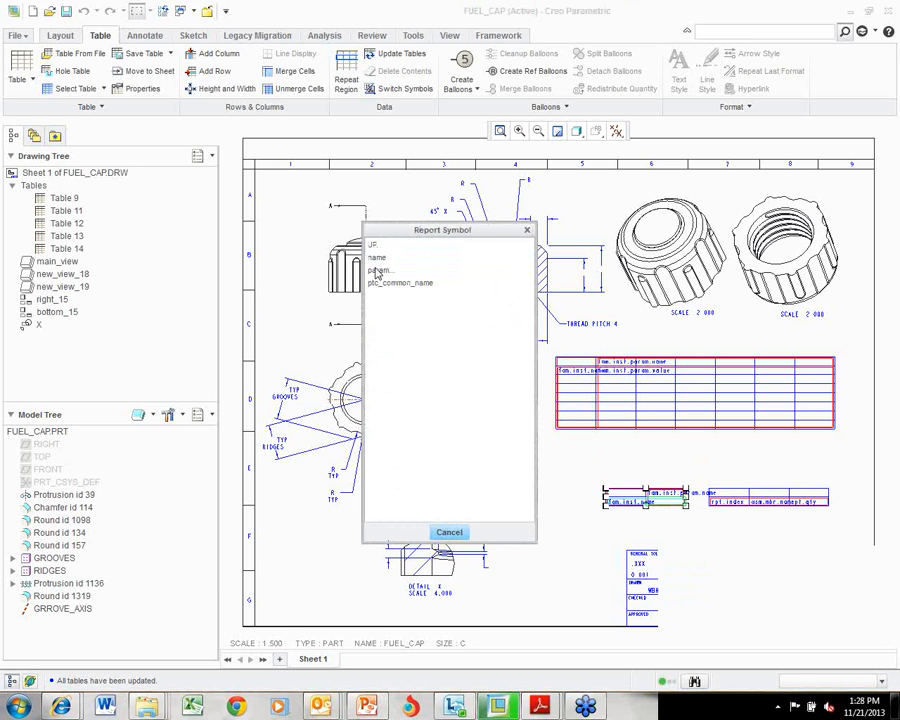
{"action": "left_click", "coordinate": [378, 272]}
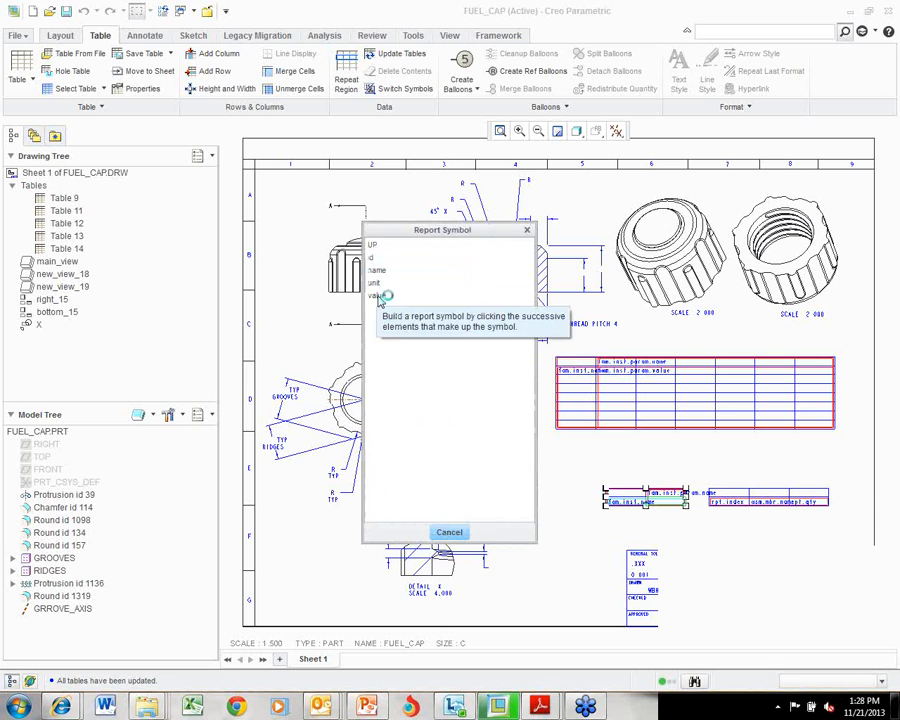
{"action": "left_click", "coordinate": [381, 296]}
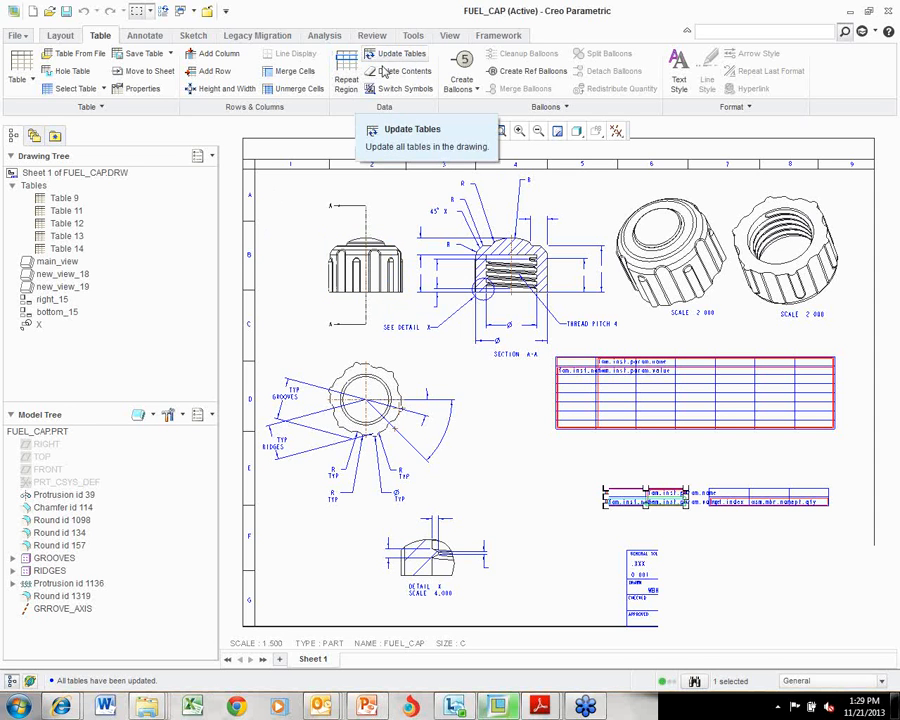
Update the repeat region tables, switch the symbols to show actual family table values, and finish the repeat region operations.
{"action": "left_click", "coordinate": [345, 78]}
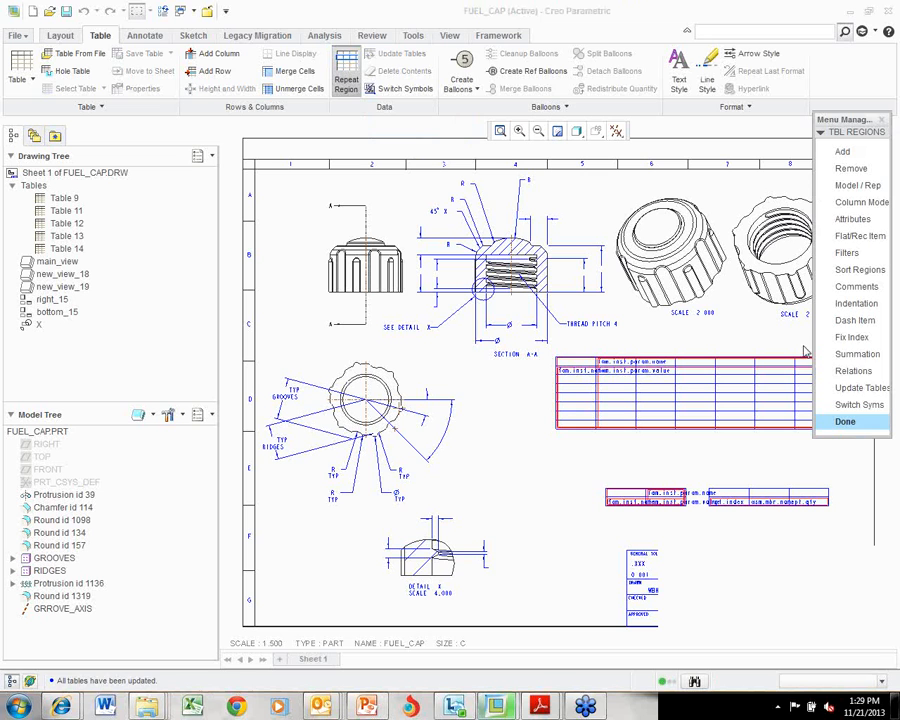
{"action": "left_click", "coordinate": [876, 388]}
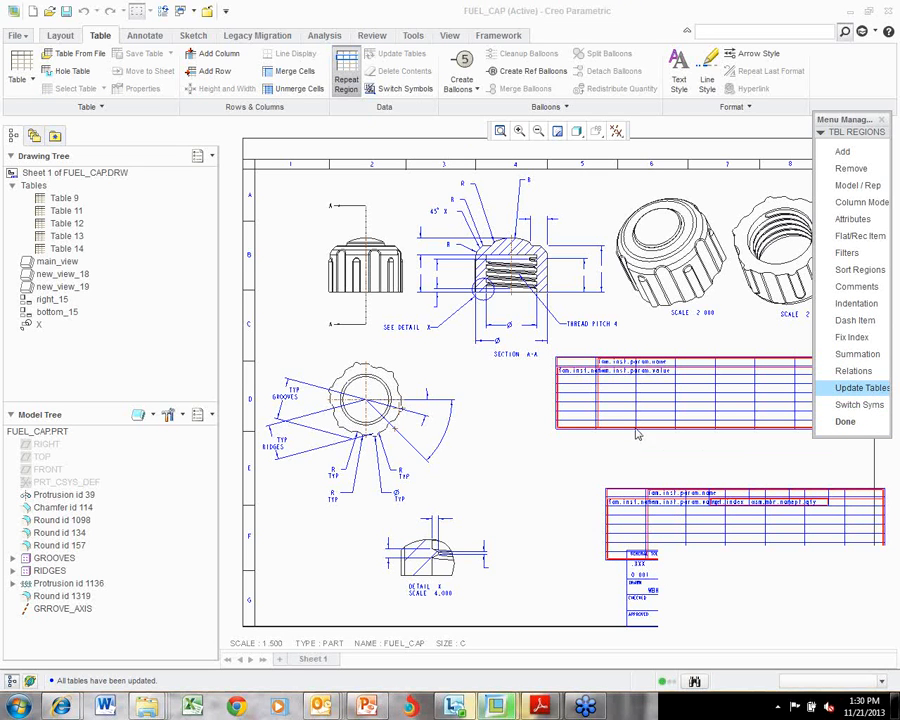
{"action": "left_click", "coordinate": [859, 406]}
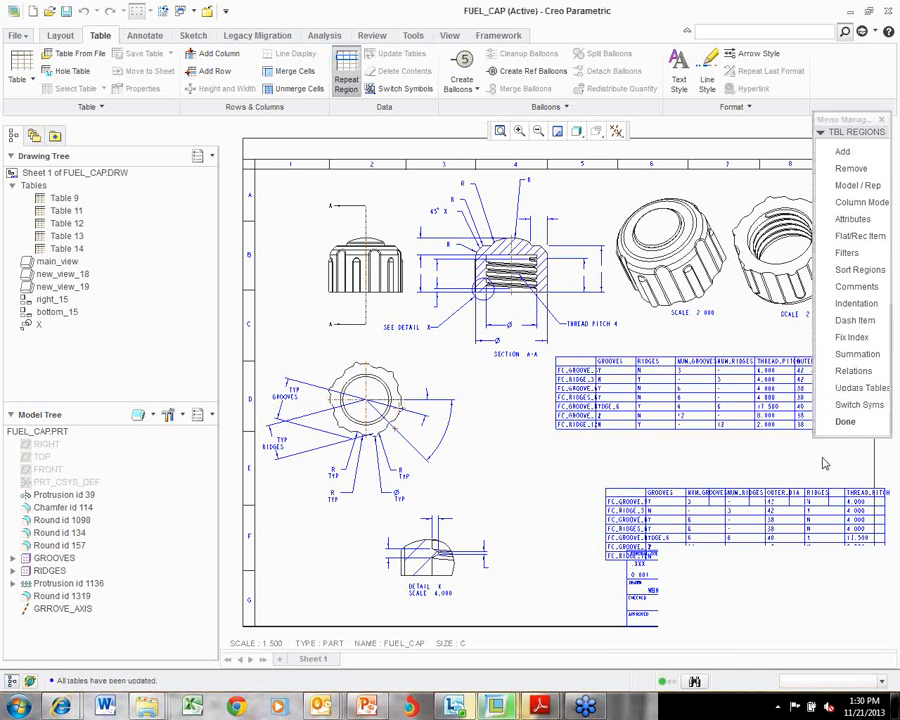
{"action": "left_click", "coordinate": [845, 421]}
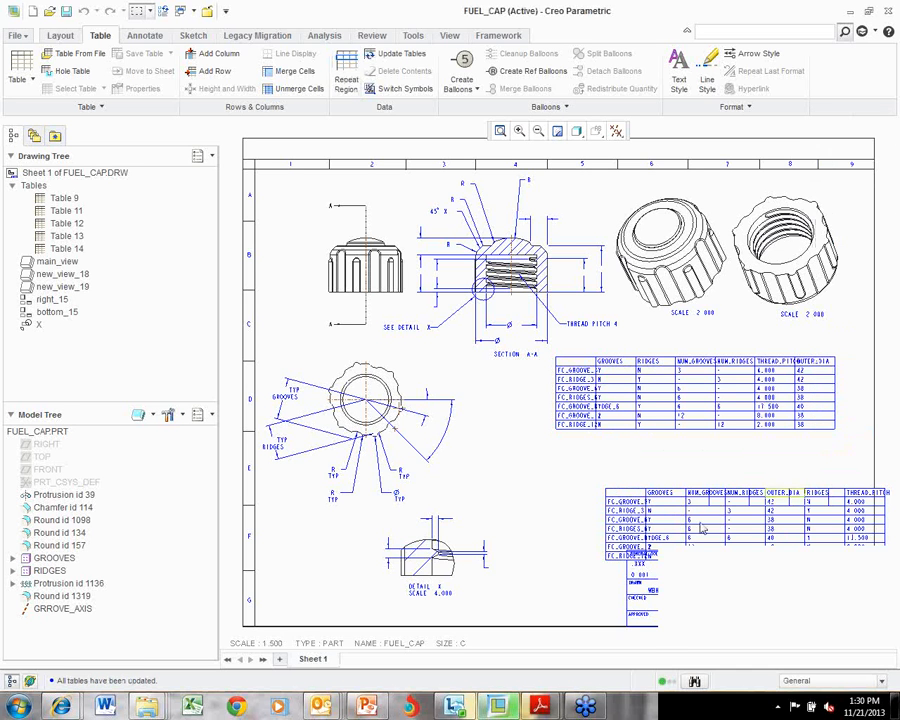
Move the expanded two-dimensional instance table to the space between the lower cap view and detail X, clear of the title block.
{"action": "left_click", "coordinate": [613, 496]}
{"action": "left_click_drag", "start_coordinate": [602, 486], "coordinate": [400, 434]}
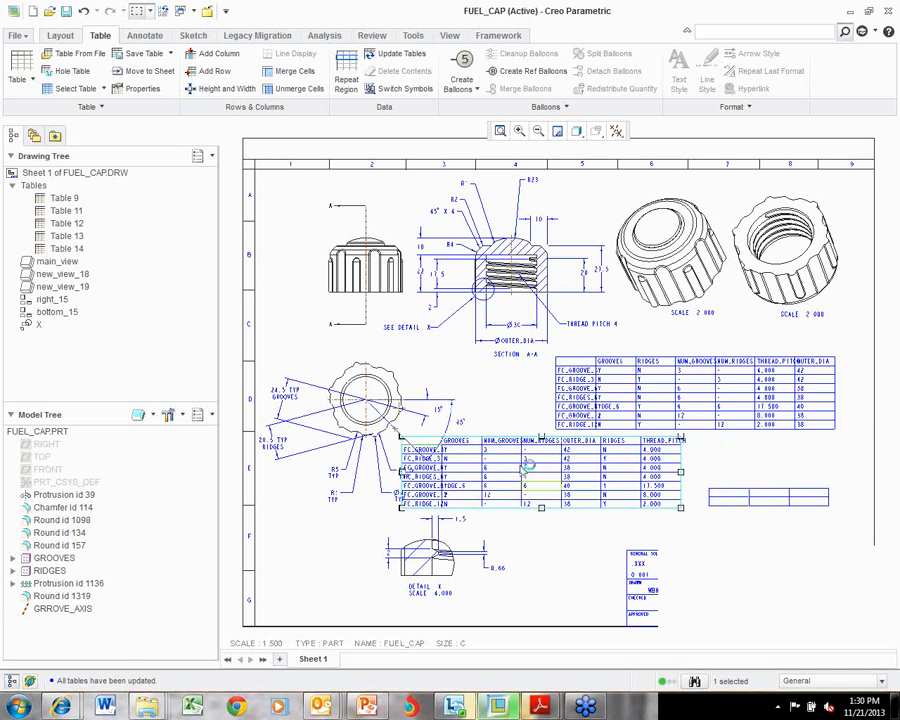
{"action": "left_click_drag", "start_coordinate": [402, 437], "coordinate": [421, 448]}
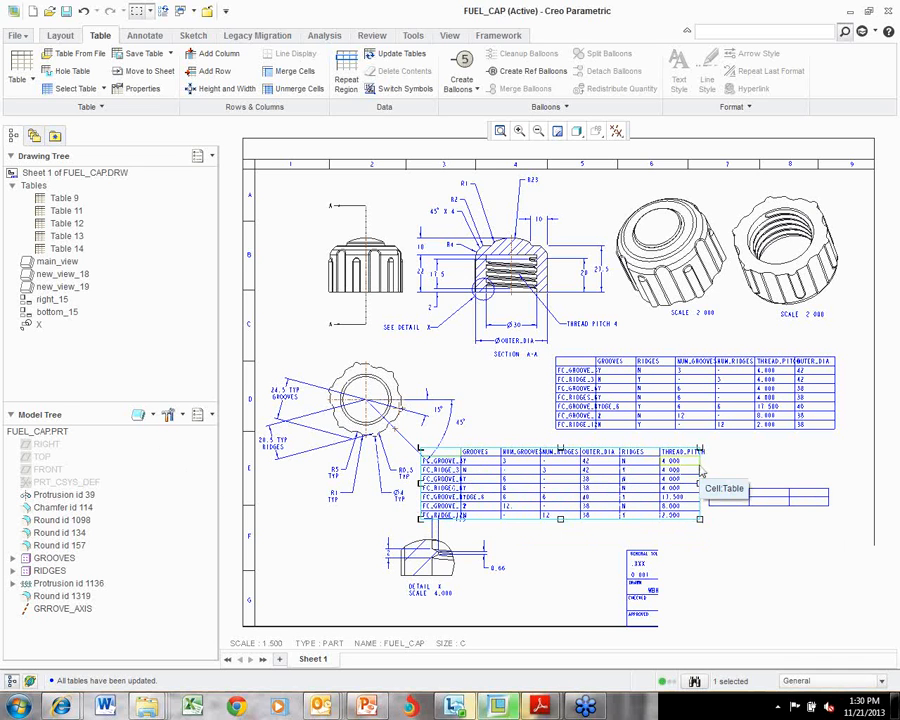
Open the generic FUEL_CAP.PRT model from the drawing and display its family table.
{"action": "right_click", "coordinate": [40, 431]}
{"action": "left_click", "coordinate": [56, 441]}
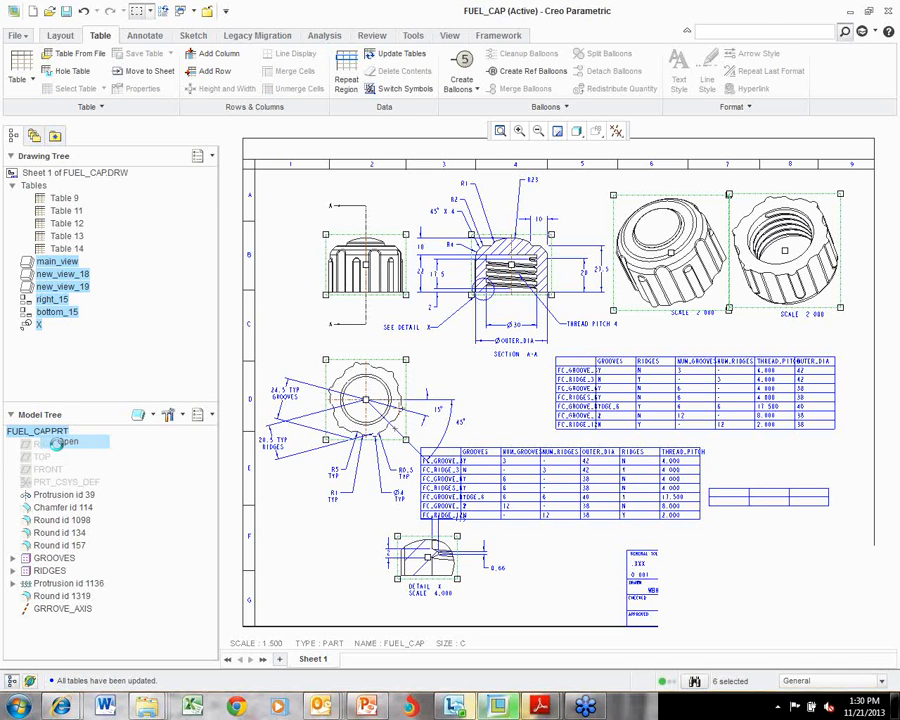
{"action": "left_click", "coordinate": [403, 477]}
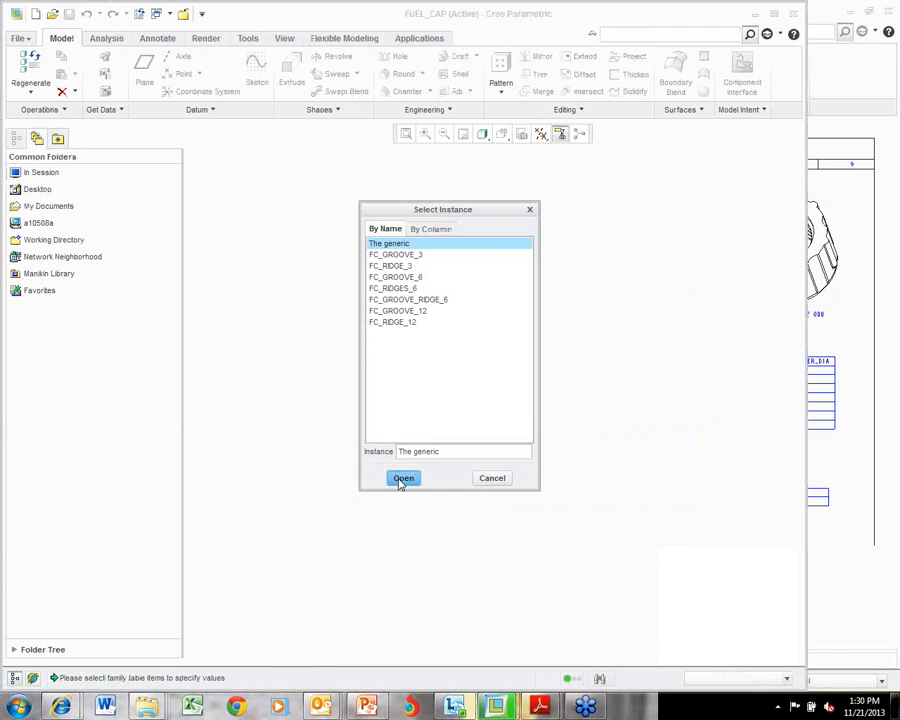
{"action": "left_click", "coordinate": [247, 38]}
{"action": "left_click", "coordinate": [361, 84]}
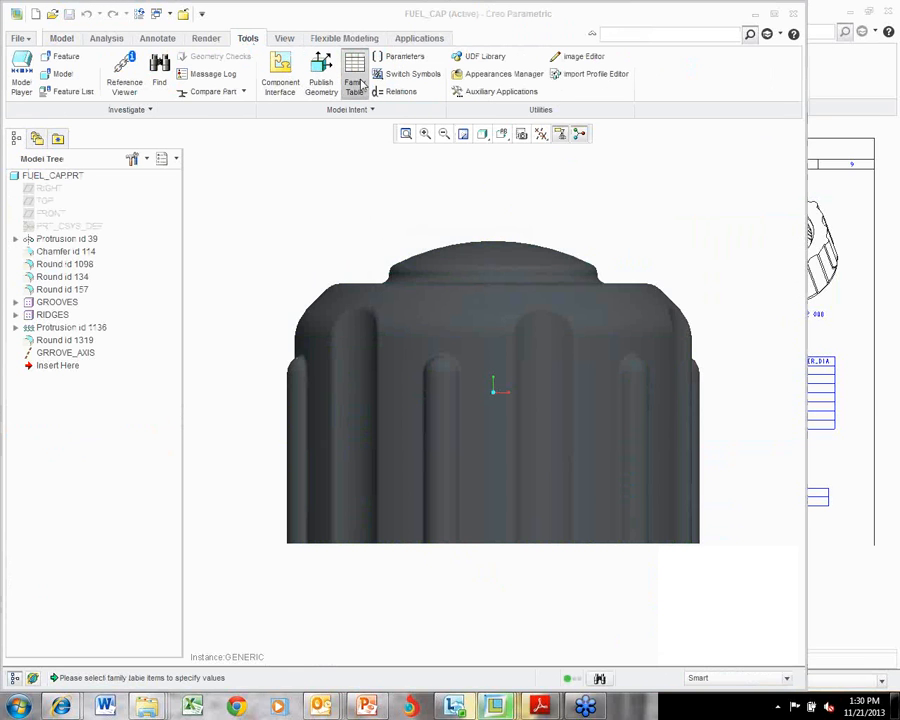
Arrange the family table and model windows to compare the instances with the drawing tables, and close both to return to the drawing.
{"action": "left_click_drag", "start_coordinate": [739, 136], "coordinate": [476, 212]}
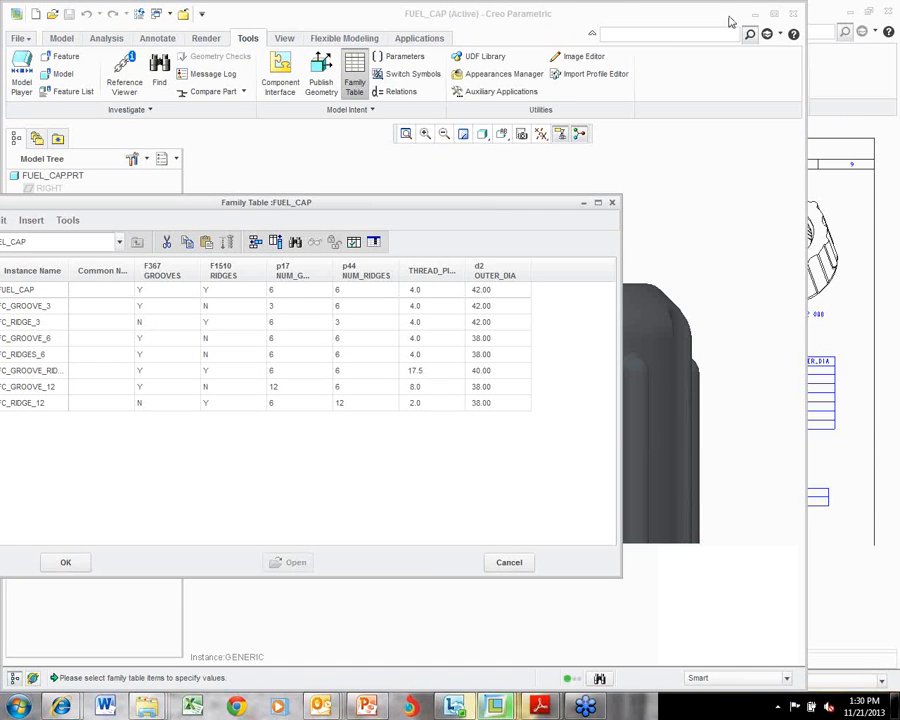
{"action": "mouse_move", "coordinate": [669, 34]}
{"action": "left_mouse_down"}
{"action": "mouse_move", "coordinate": [556, 54]}
{"action": "mouse_move", "coordinate": [248, 78]}
{"action": "left_mouse_up"}
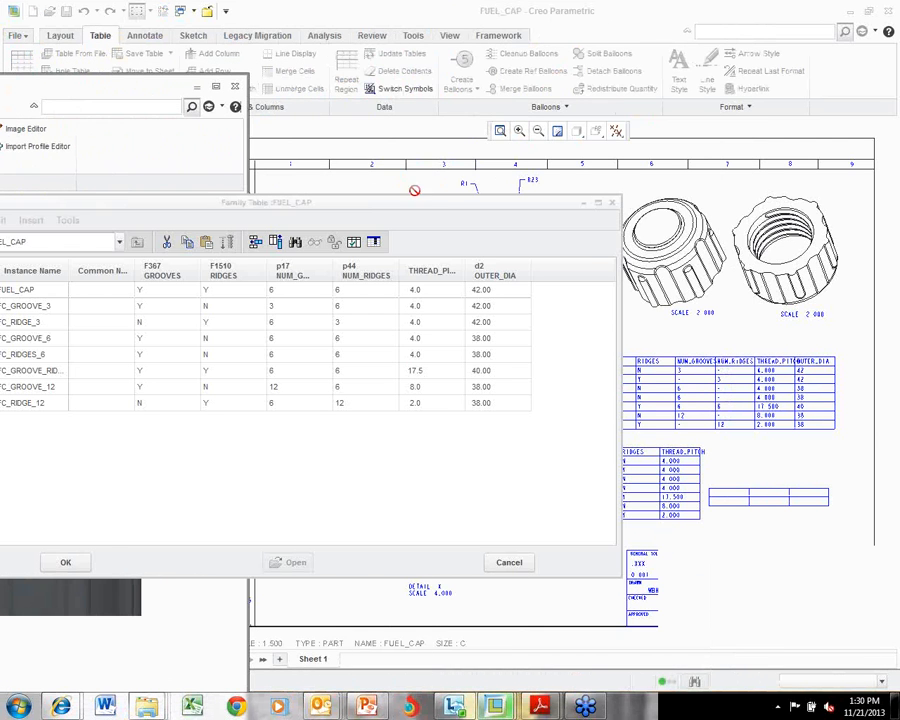
{"action": "left_click_drag", "start_coordinate": [444, 200], "coordinate": [500, 47]}
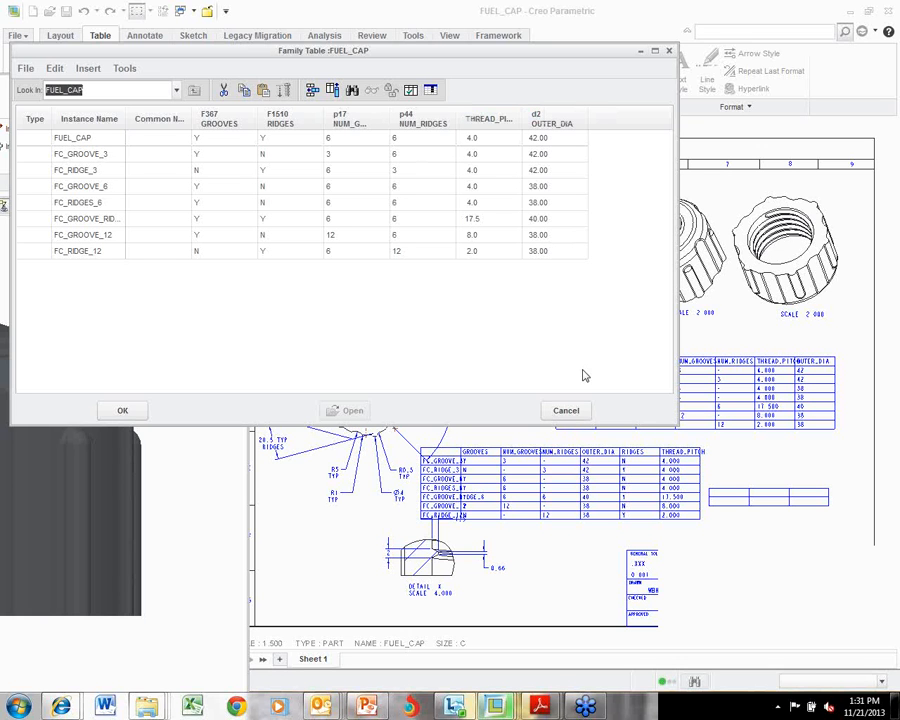
{"action": "left_click", "coordinate": [121, 409]}
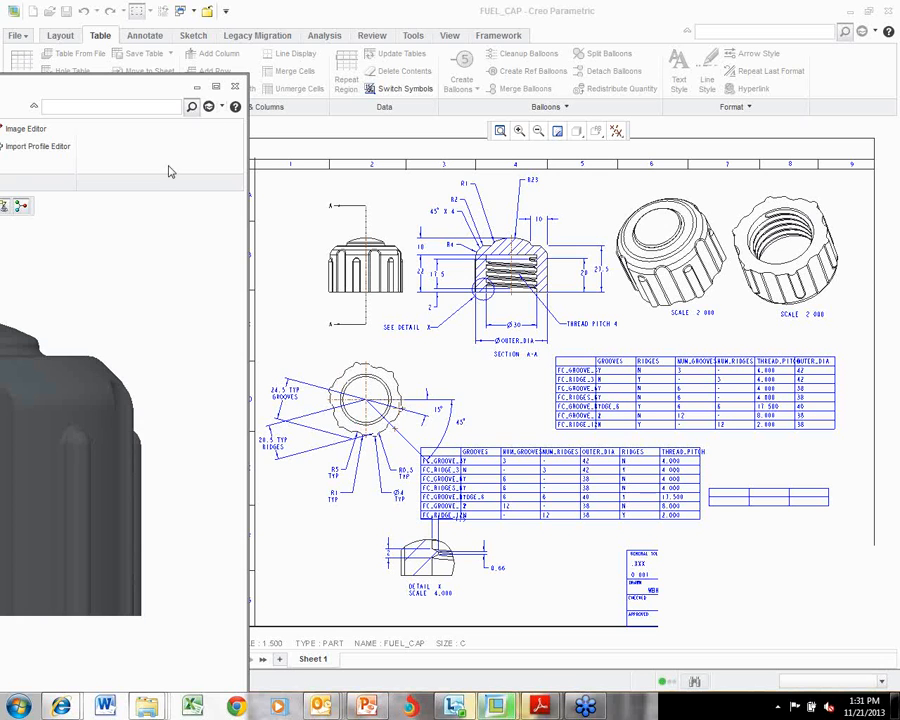
{"action": "left_click", "coordinate": [235, 87]}
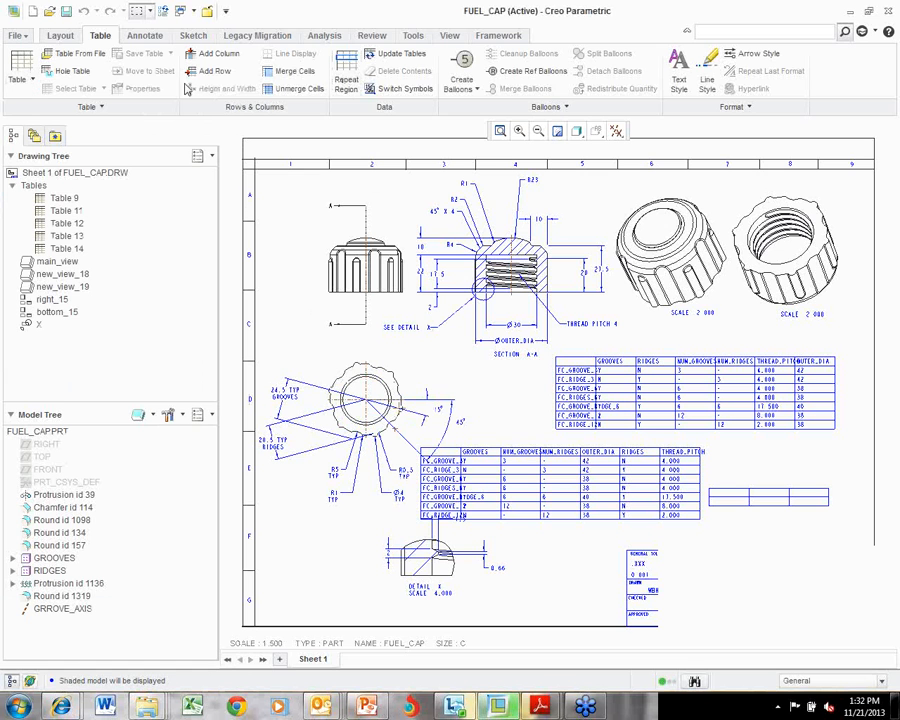
Set the repeat region attributes of the instance table above detail X to No Duplicates and Recursive.
{"action": "left_click", "coordinate": [22, 68]}
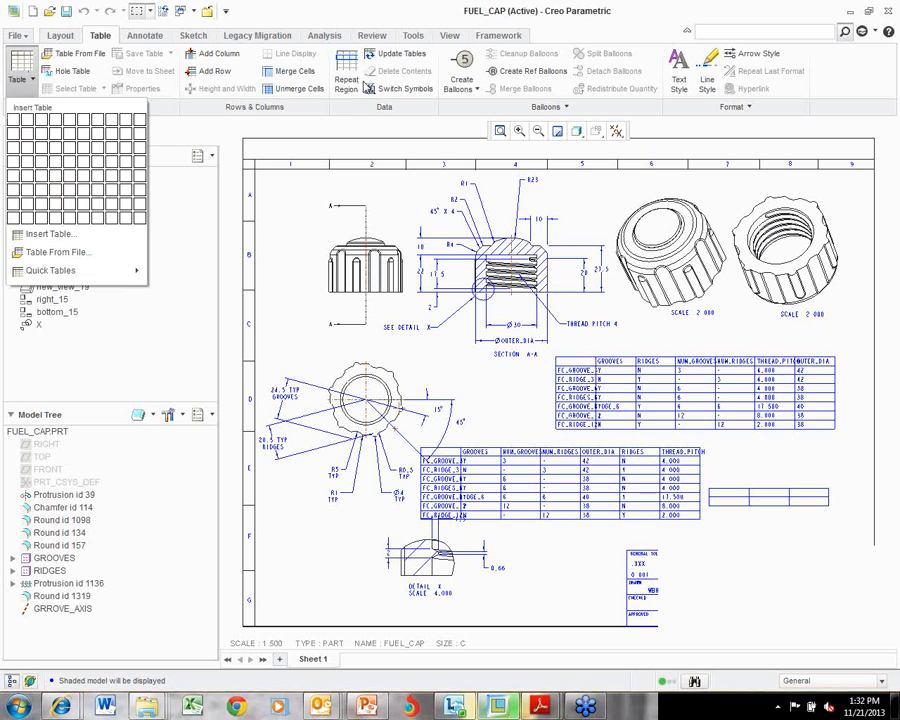
{"action": "left_click", "coordinate": [347, 88]}
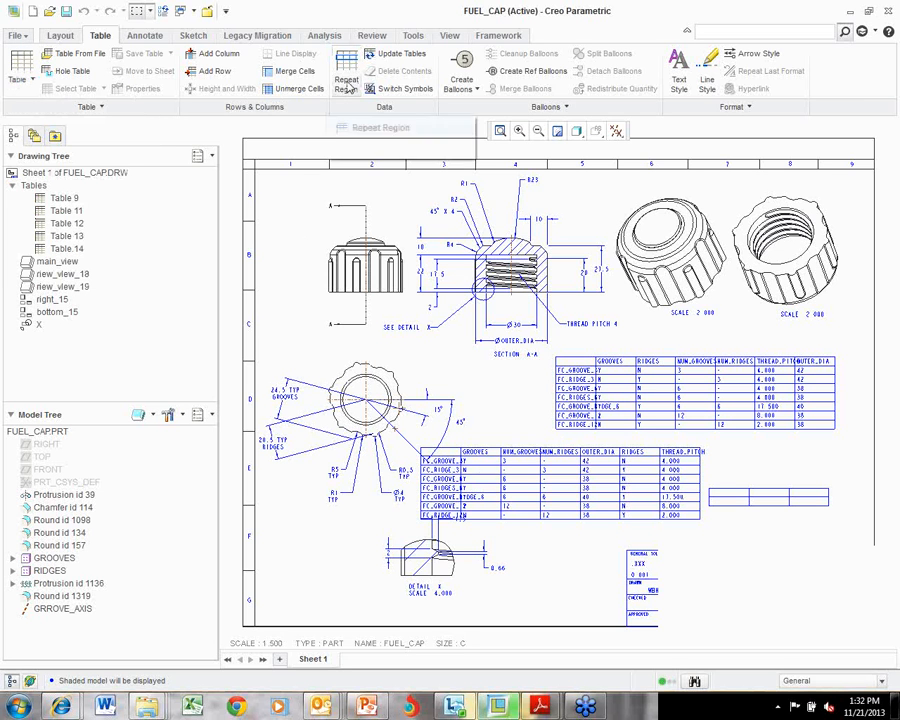
{"action": "left_click", "coordinate": [347, 85]}
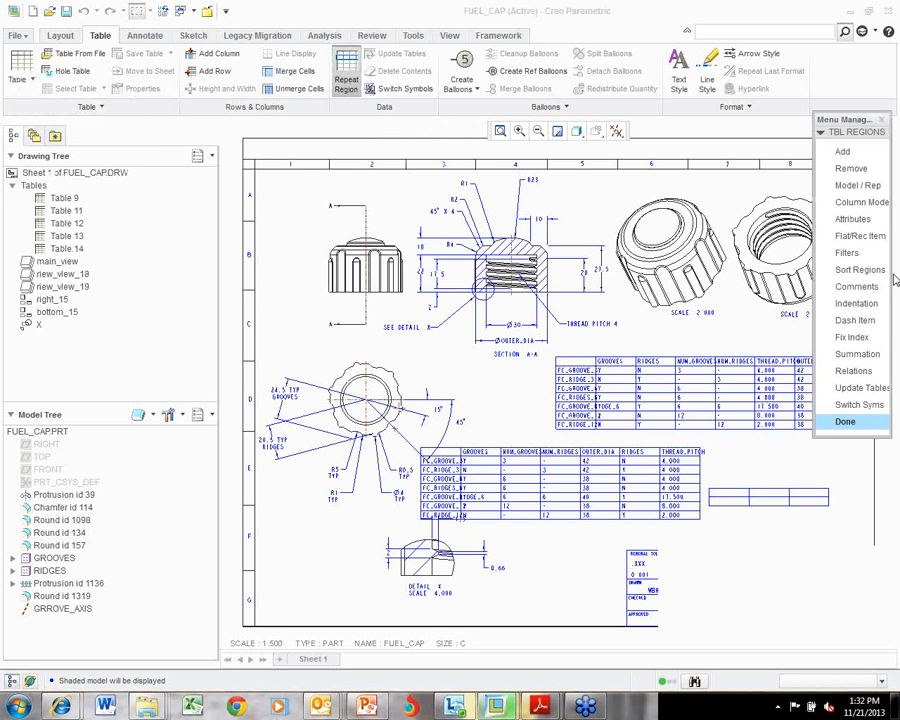
{"action": "left_click", "coordinate": [872, 219]}
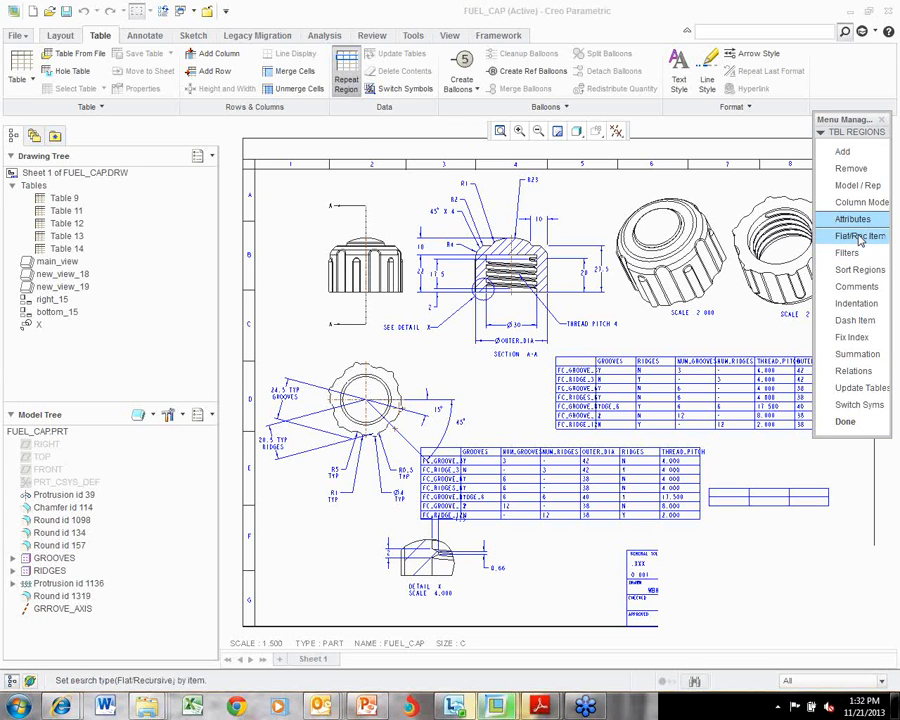
{"action": "left_click", "coordinate": [856, 236]}
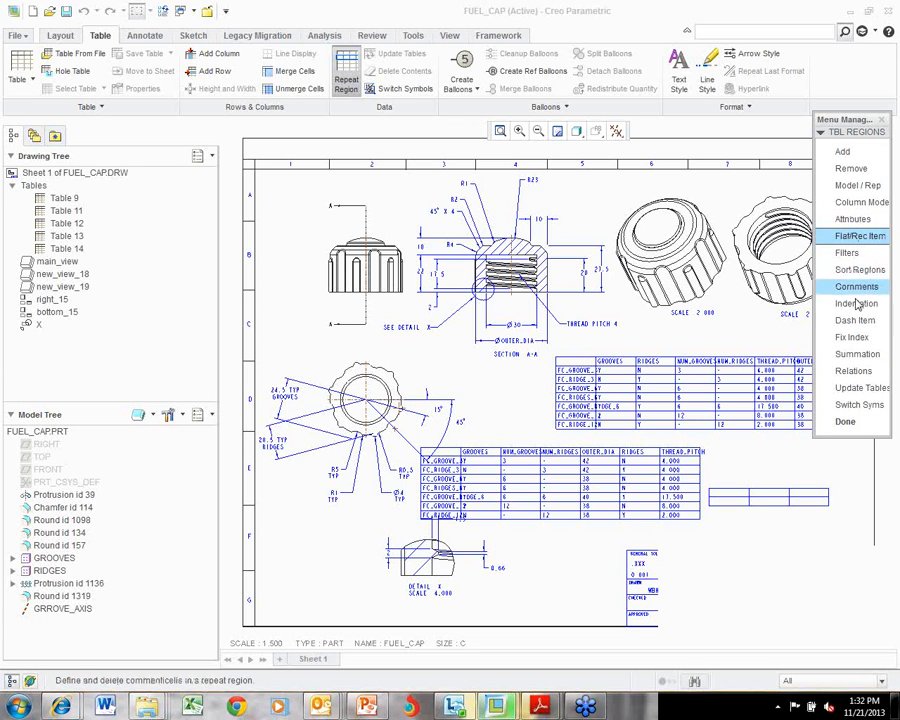
{"action": "left_click", "coordinate": [844, 228]}
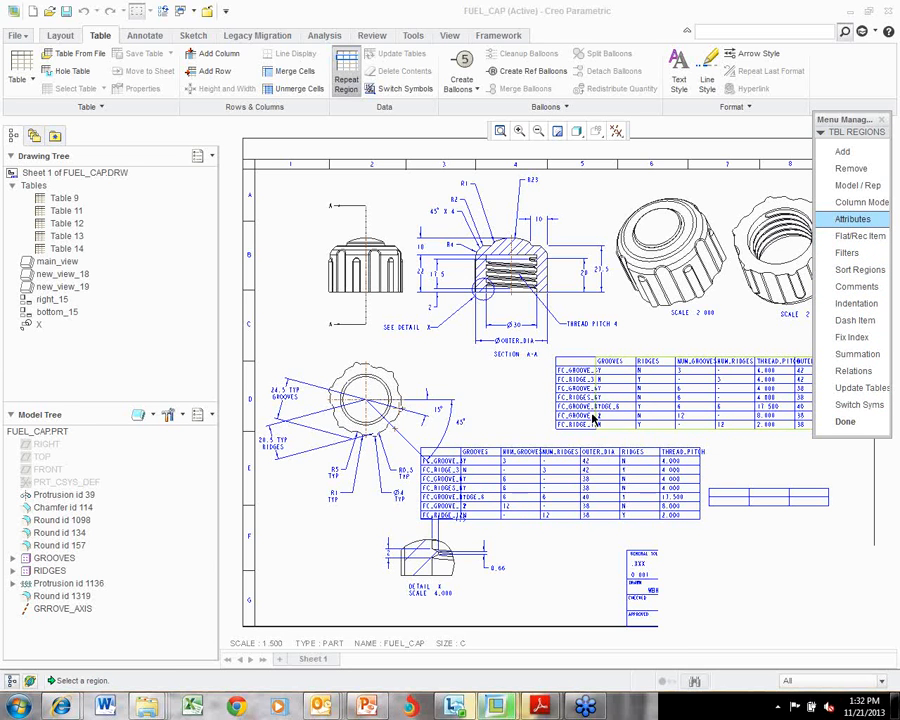
{"action": "left_click", "coordinate": [466, 489]}
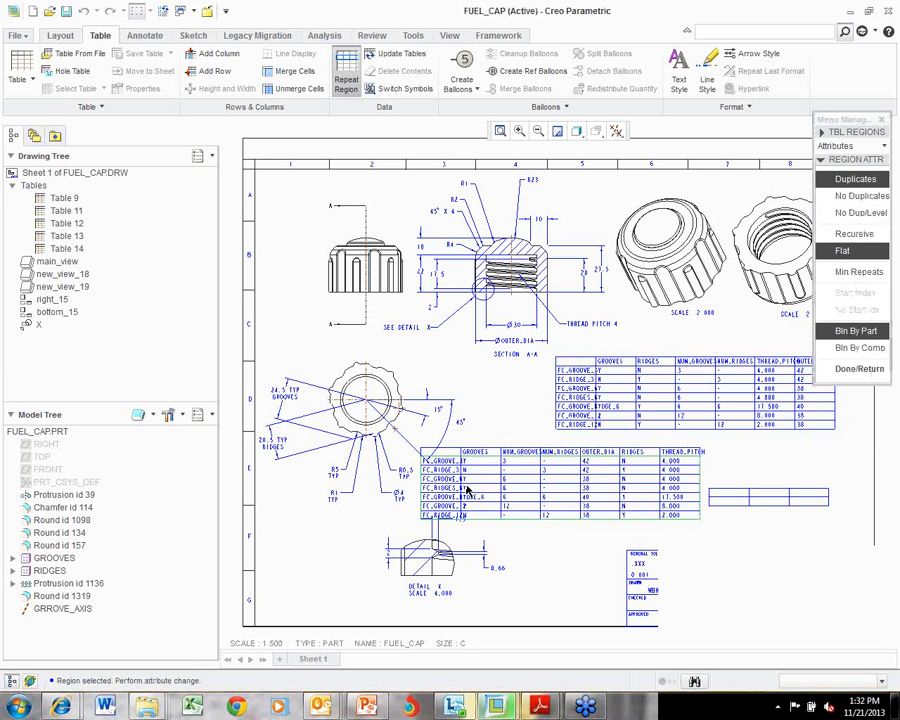
{"action": "left_click", "coordinate": [857, 197]}
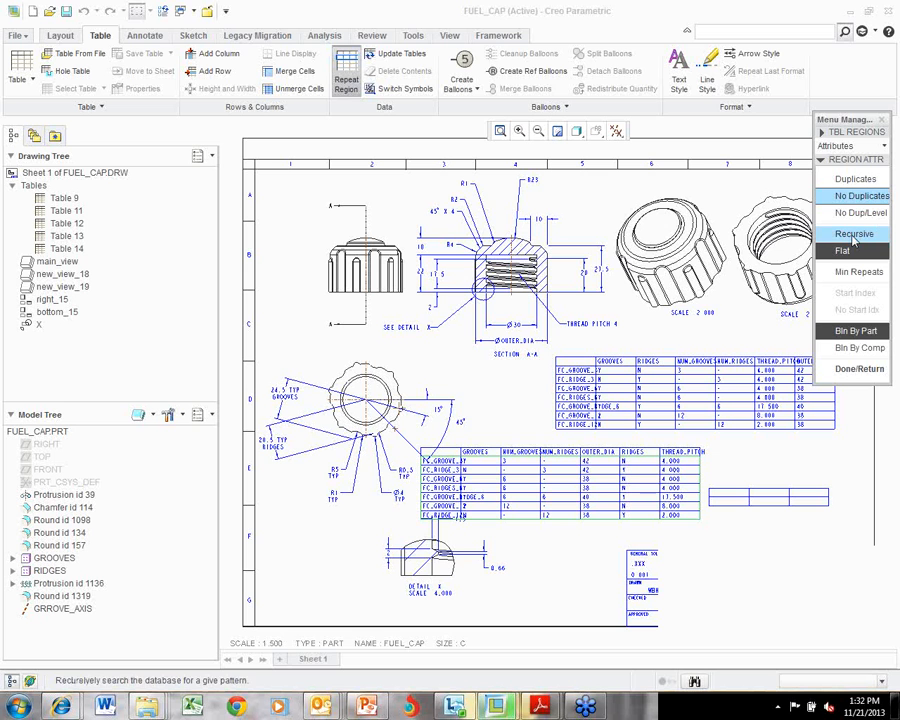
{"action": "left_click", "coordinate": [853, 236]}
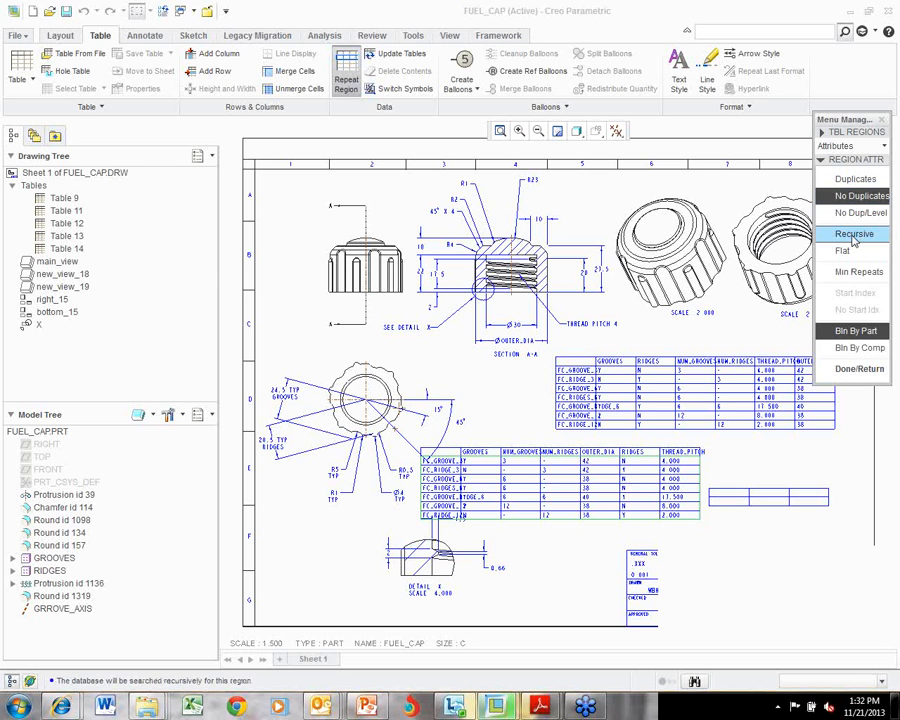
{"action": "left_click", "coordinate": [860, 369]}
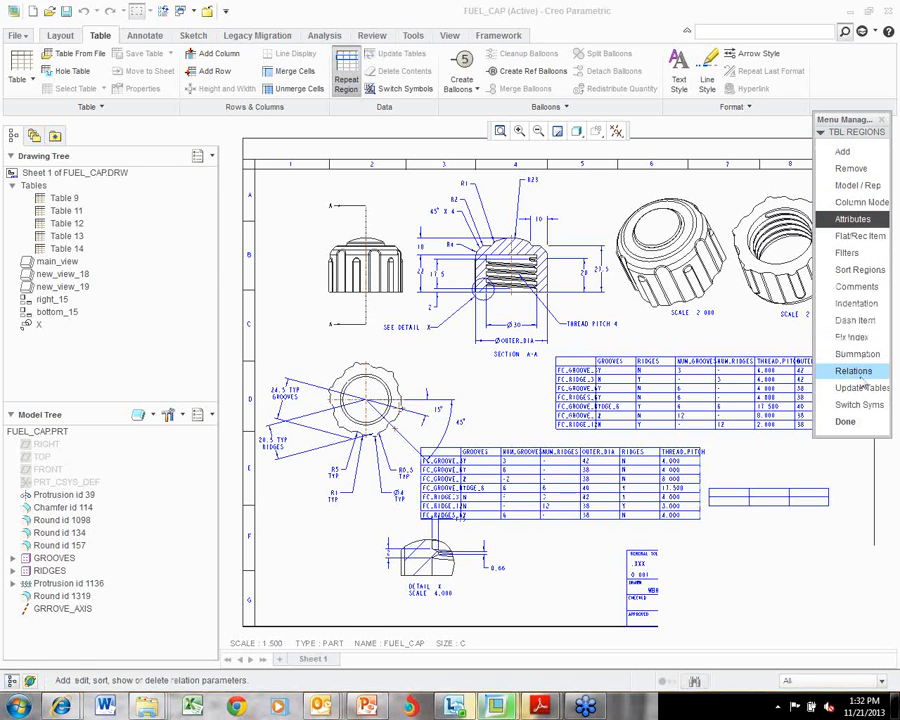
Try to set a flat/recursive item in the instance table above detail X, and open the filter options for its repeat region.
{"action": "left_click", "coordinate": [869, 237]}
{"action": "left_click", "coordinate": [531, 500]}
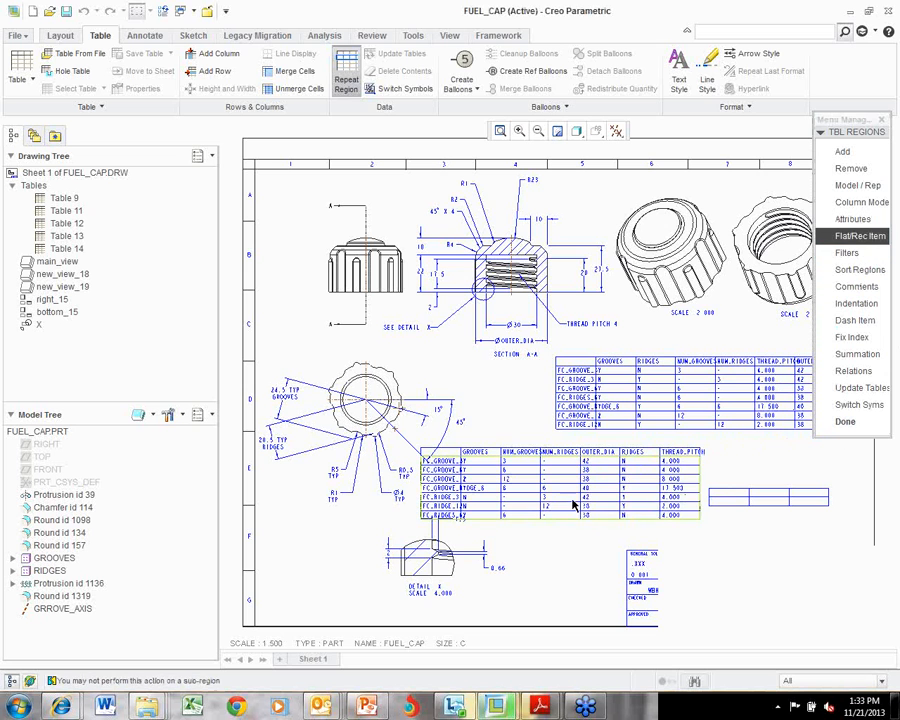
{"action": "left_click", "coordinate": [852, 253]}
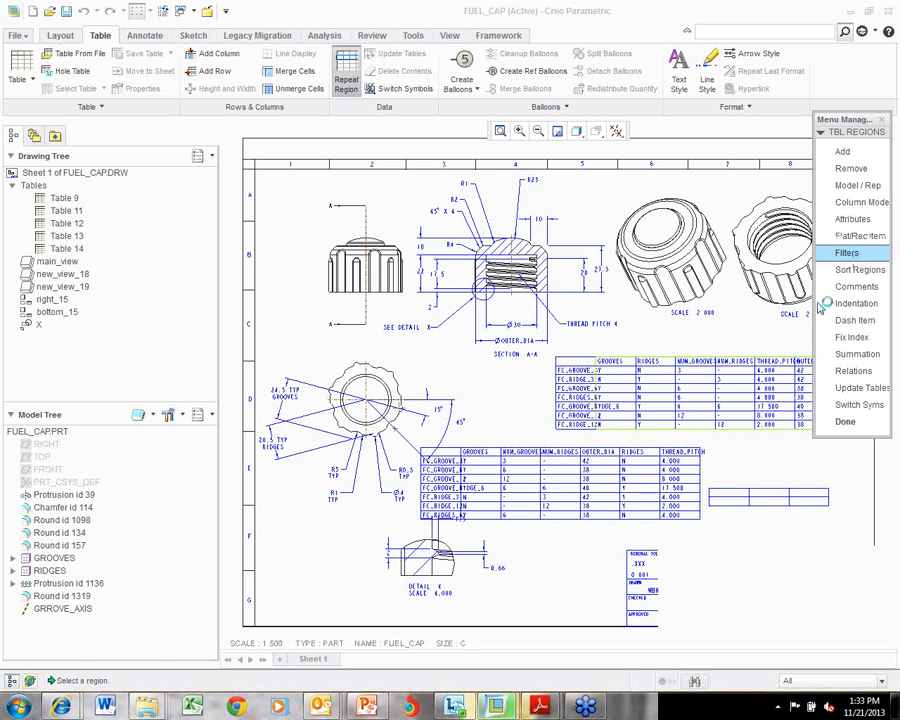
{"action": "left_click", "coordinate": [541, 514]}
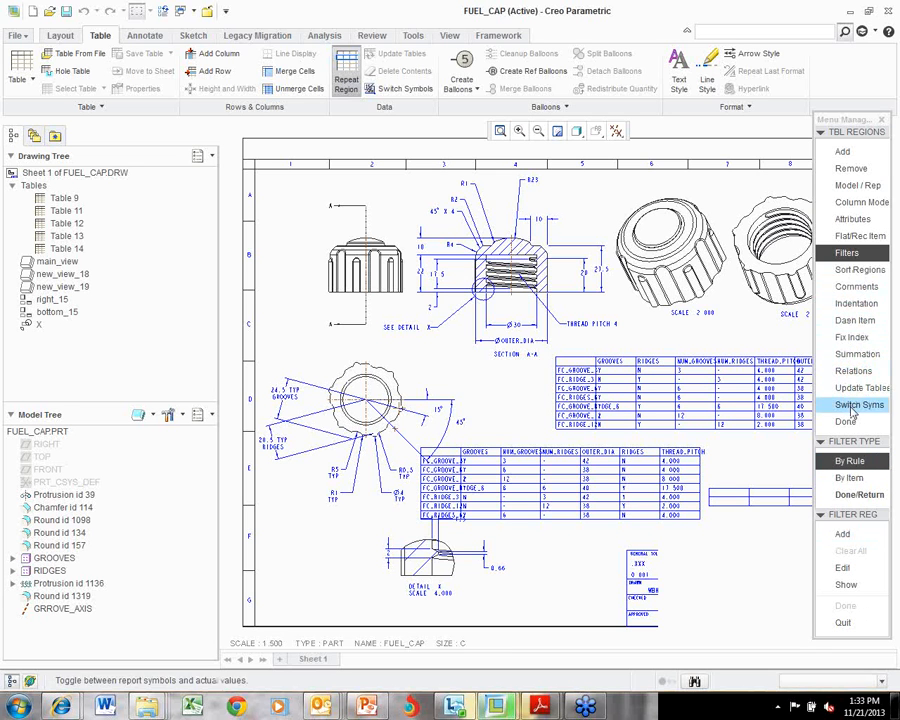
Try to add a summation of FAM_INST_PARAM_VALUE with the parameter name cost to the instance table above detail X.
{"action": "left_click", "coordinate": [859, 357]}
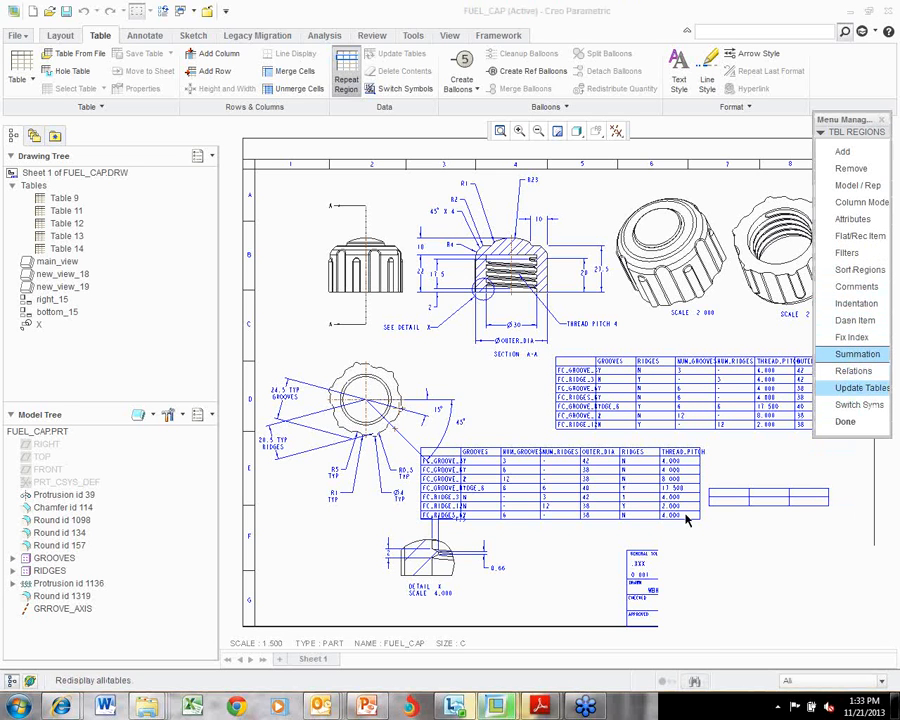
{"action": "left_click", "coordinate": [588, 497]}
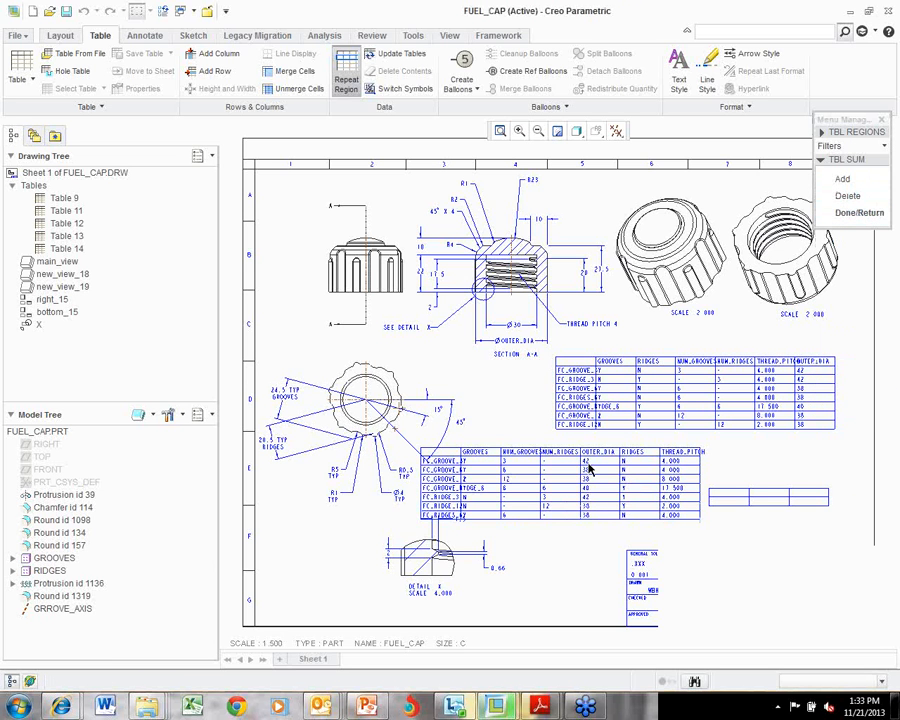
{"action": "left_click", "coordinate": [855, 184]}
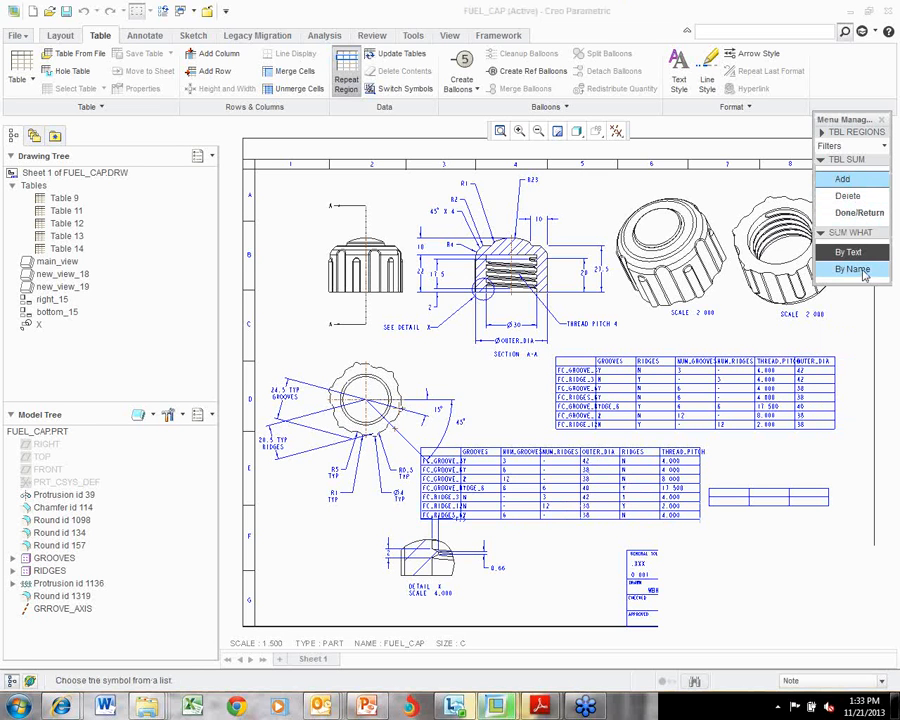
{"action": "left_click", "coordinate": [853, 270]}
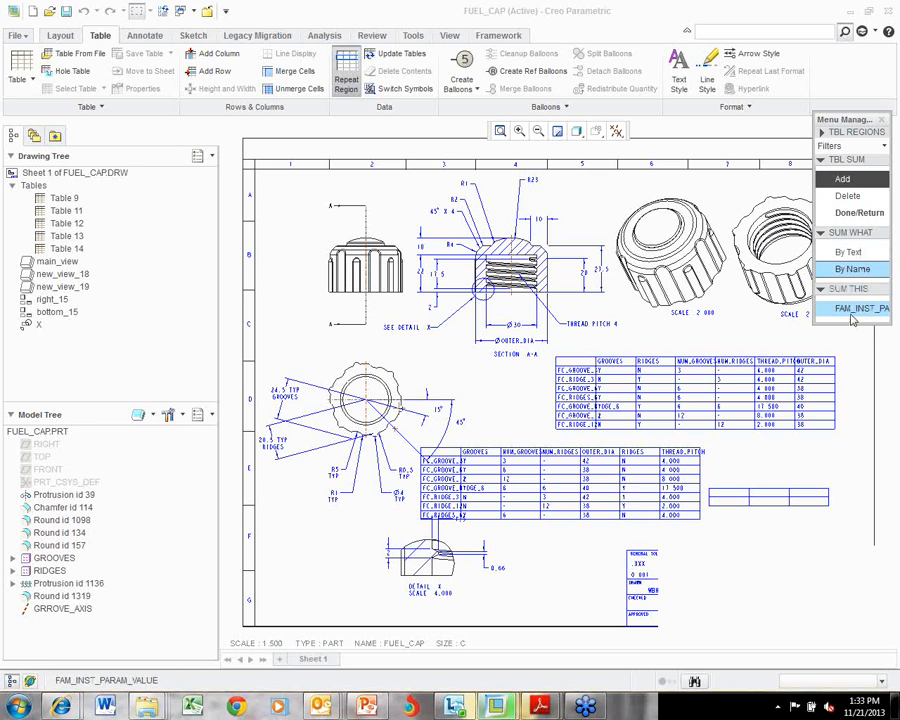
{"action": "left_click", "coordinate": [848, 309]}
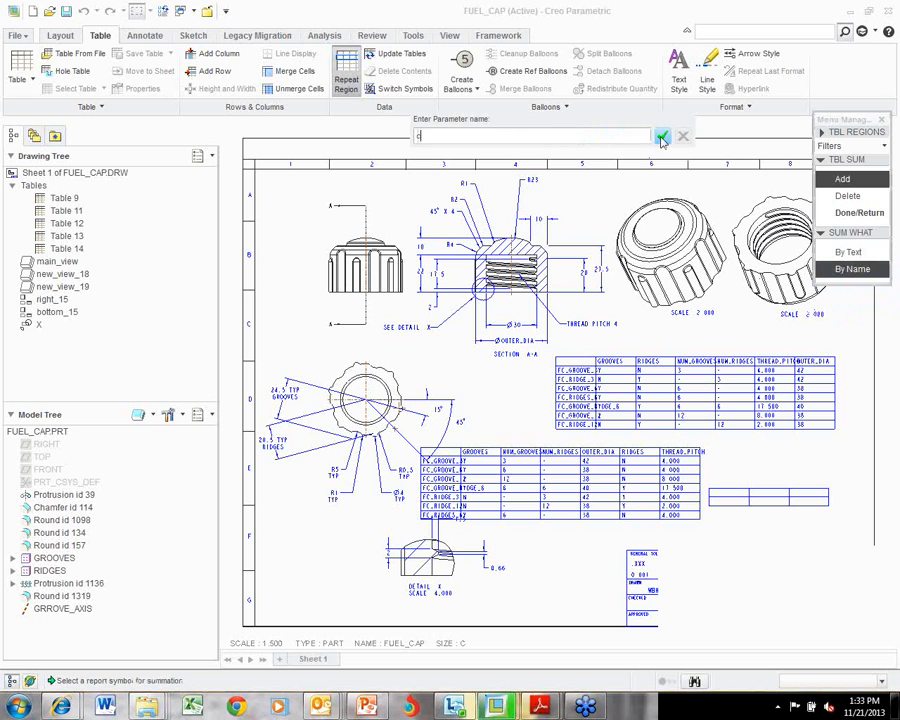
{"action": "type", "text": "cost"}
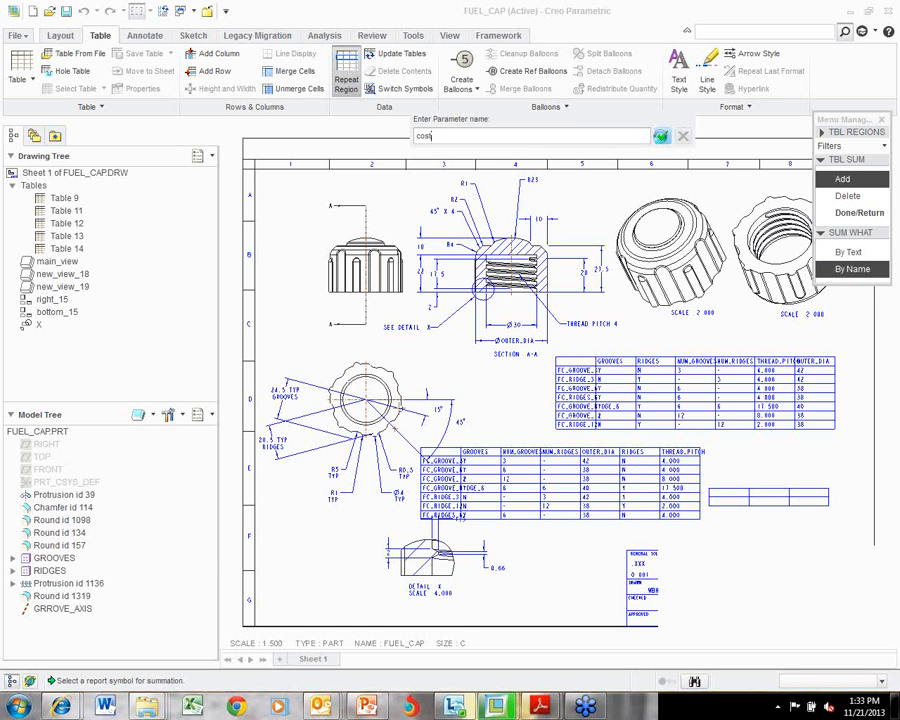
{"action": "left_click", "coordinate": [662, 135]}
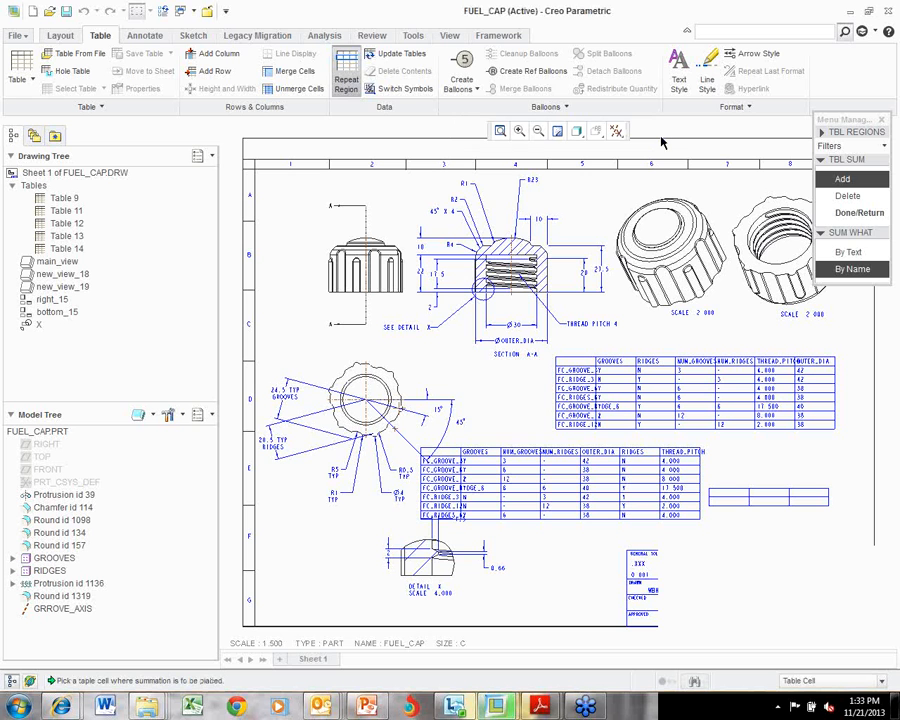
{"action": "left_click", "coordinate": [858, 212]}
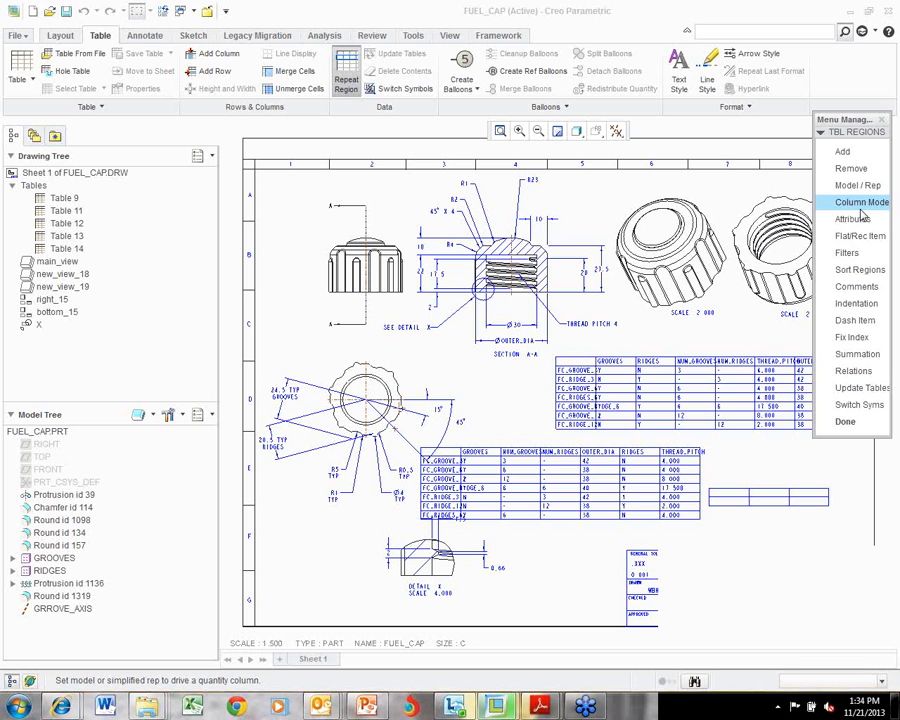
{"action": "left_click", "coordinate": [866, 205]}
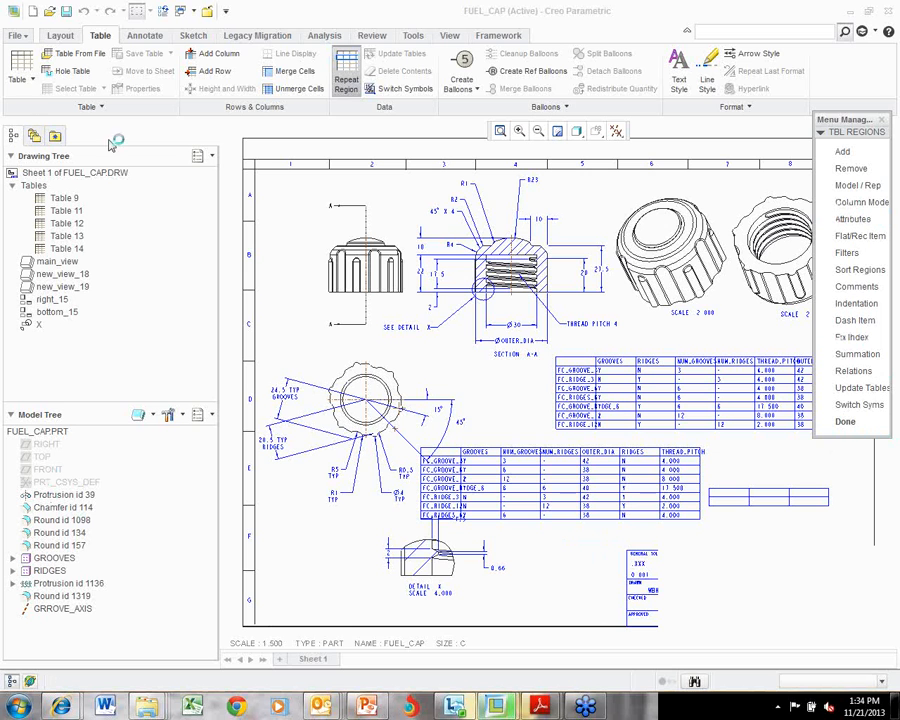
Finish the repeat region operations and add a second sheet, accepting the drafter's initials for the your_name parameter.
{"action": "left_click", "coordinate": [61, 37]}
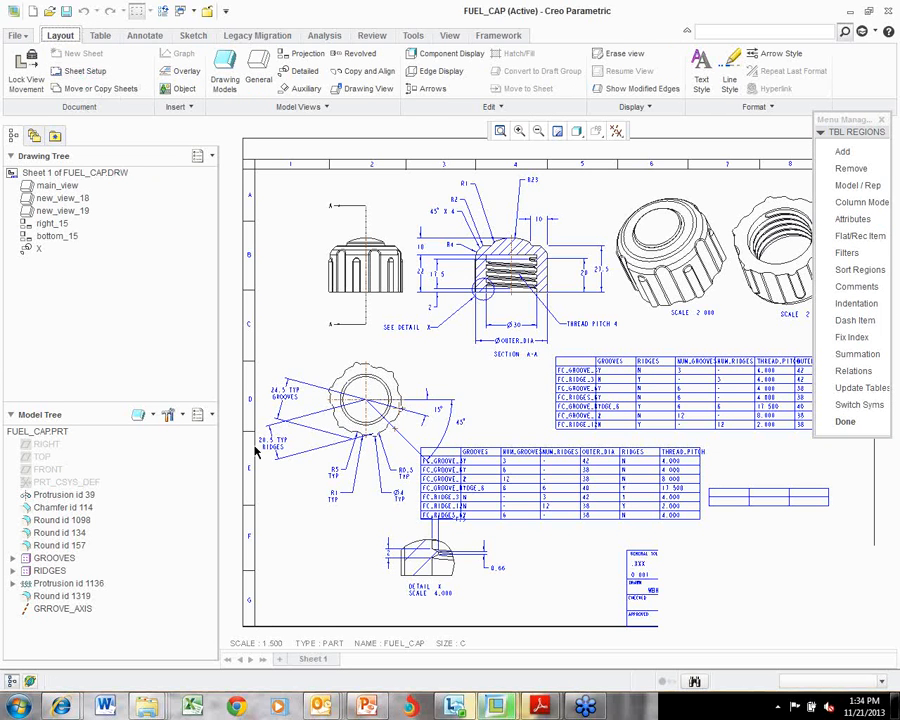
{"action": "left_click", "coordinate": [848, 422]}
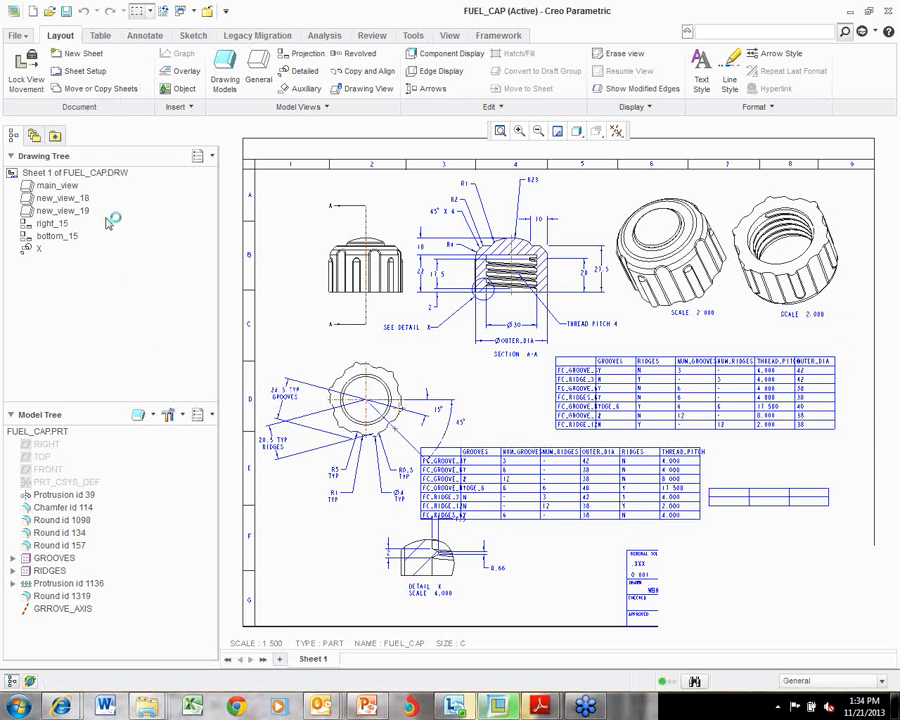
{"action": "left_click", "coordinate": [84, 54]}
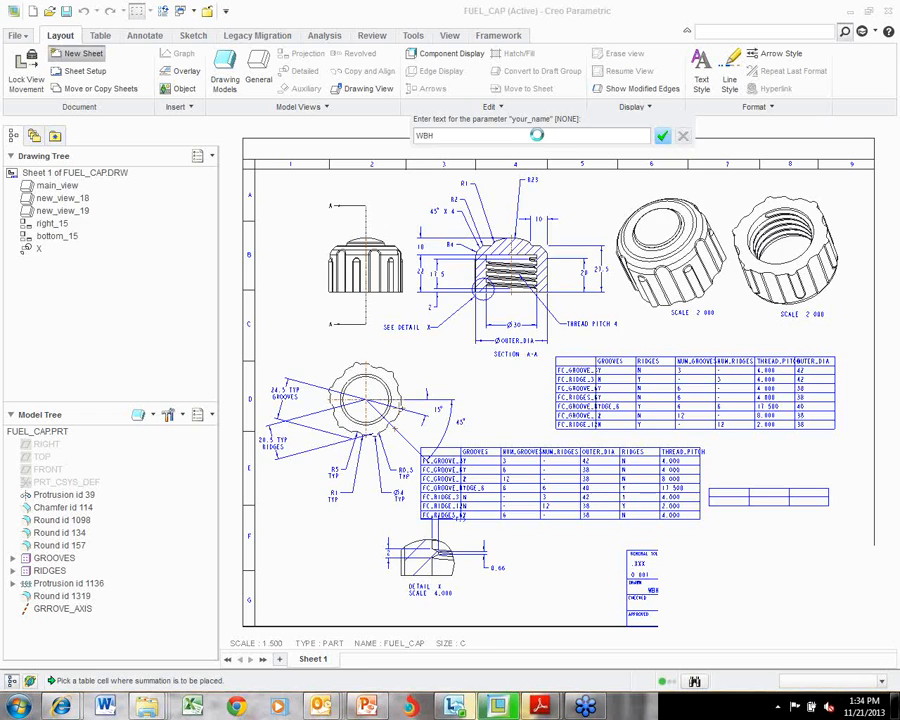
{"action": "key", "text": "Return"}
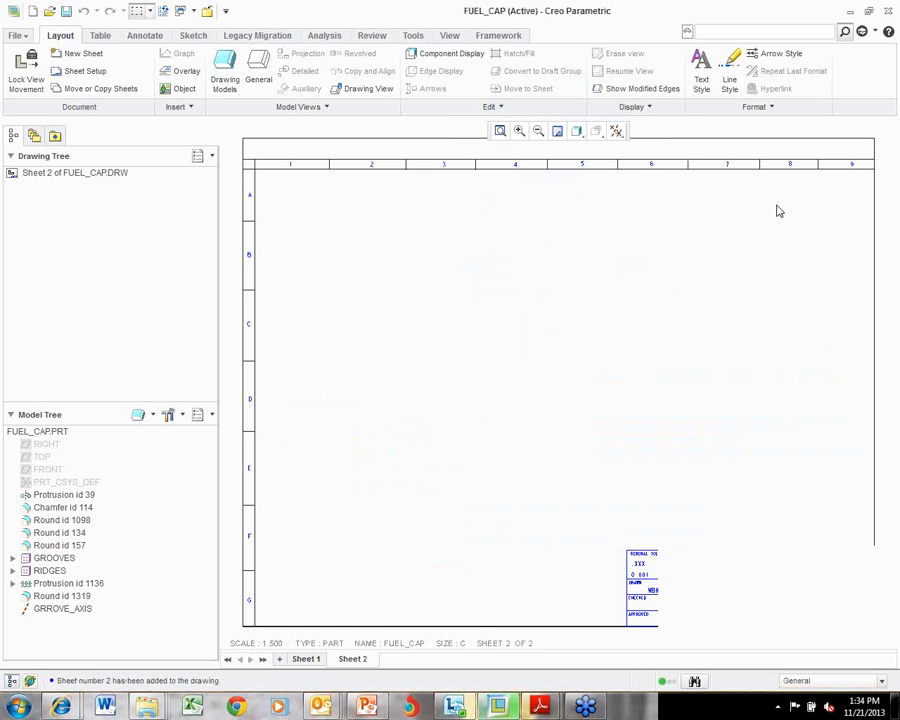
Examine the title block of the new sheet and refit the whole sheet in the view.
{"action": "scroll", "coordinate": [615, 321], "scroll_direction": "down", "scroll_amount": 3}
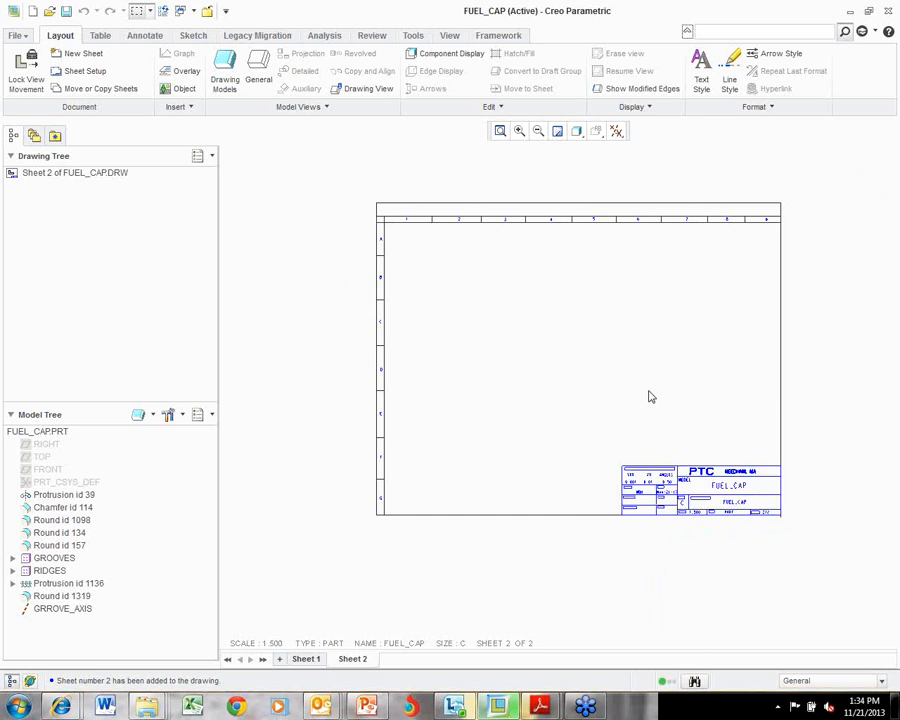
{"action": "scroll", "coordinate": [632, 494], "scroll_direction": "up", "scroll_amount": 4}
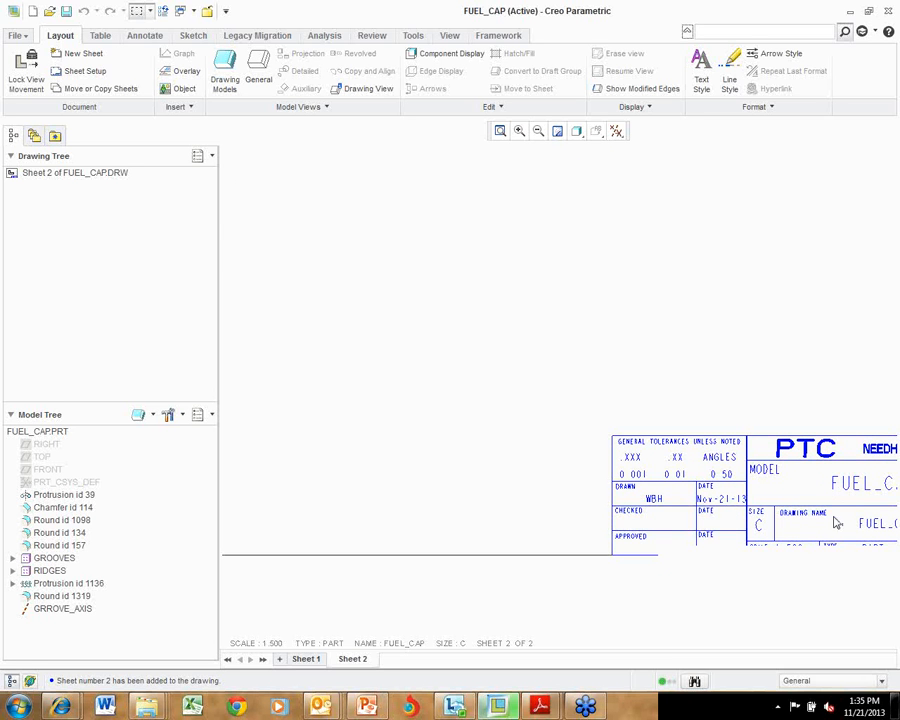
{"action": "scroll", "coordinate": [763, 519], "scroll_direction": "down", "scroll_amount": 3}
{"action": "scroll", "coordinate": [763, 519], "scroll_direction": "up", "scroll_amount": 1}
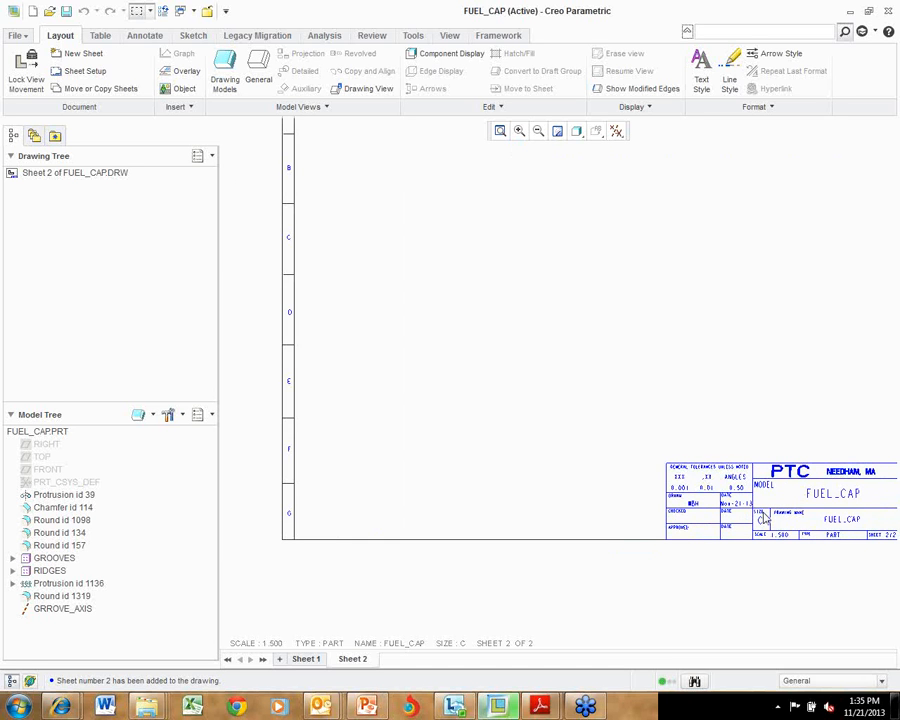
{"action": "scroll", "coordinate": [665, 454], "scroll_direction": "up", "scroll_amount": 1}
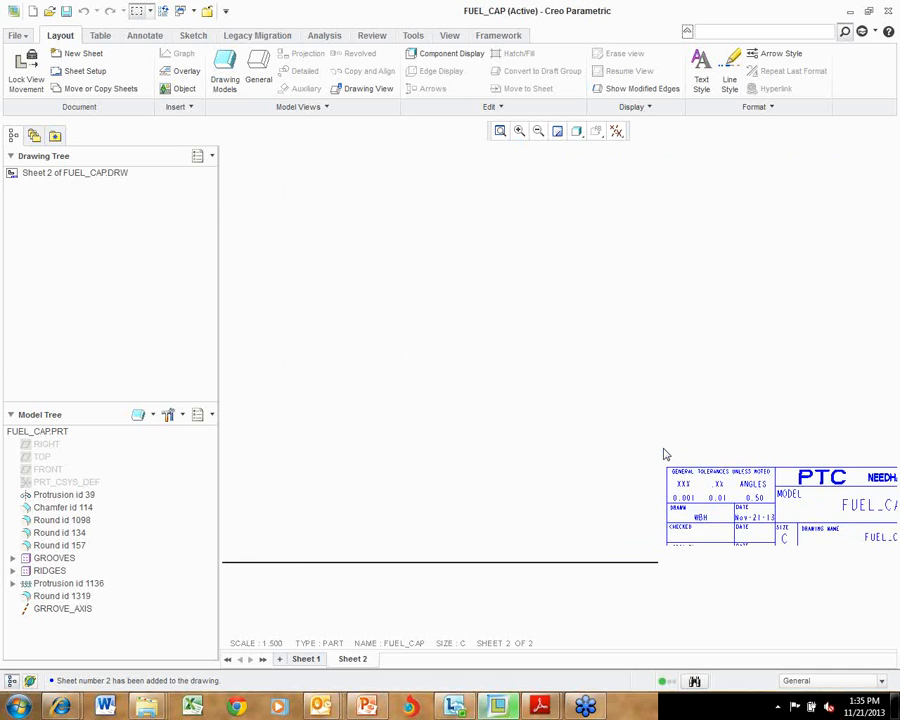
{"action": "scroll", "coordinate": [665, 454], "scroll_direction": "down", "scroll_amount": 2}
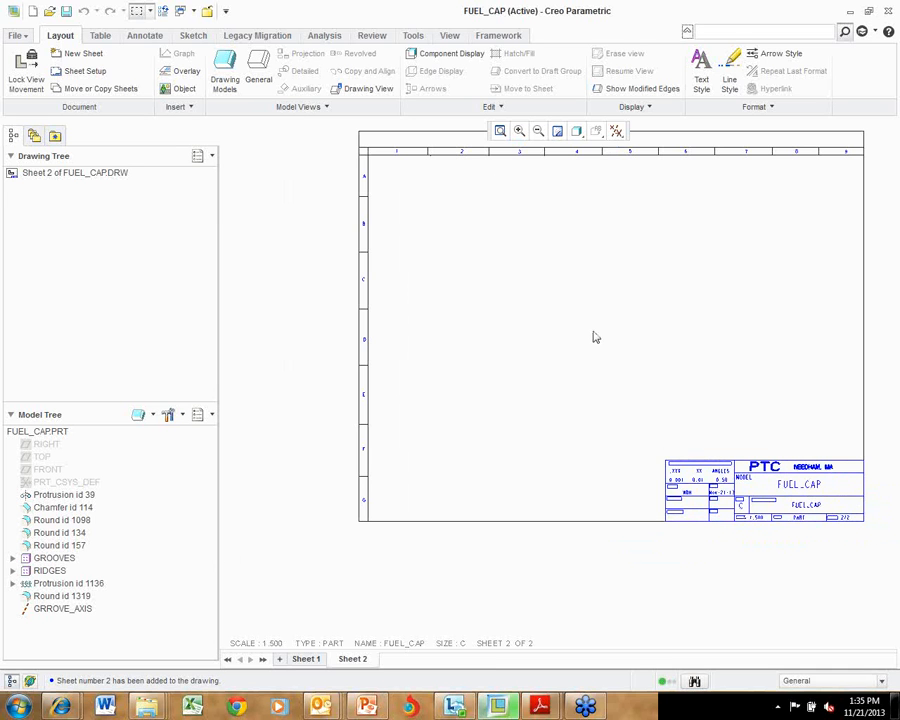
{"action": "left_click", "coordinate": [501, 132]}
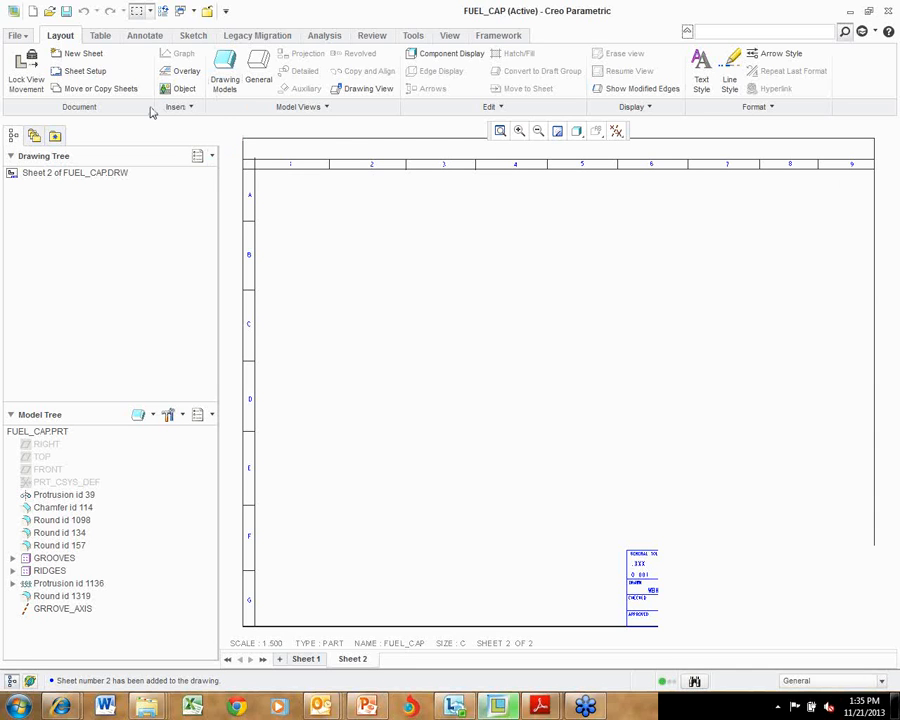
Add engine.asm from the Engine_Assy folder as a drawing model in its Master Rep and set ENGINE as the current model.
{"action": "left_click", "coordinate": [228, 90]}
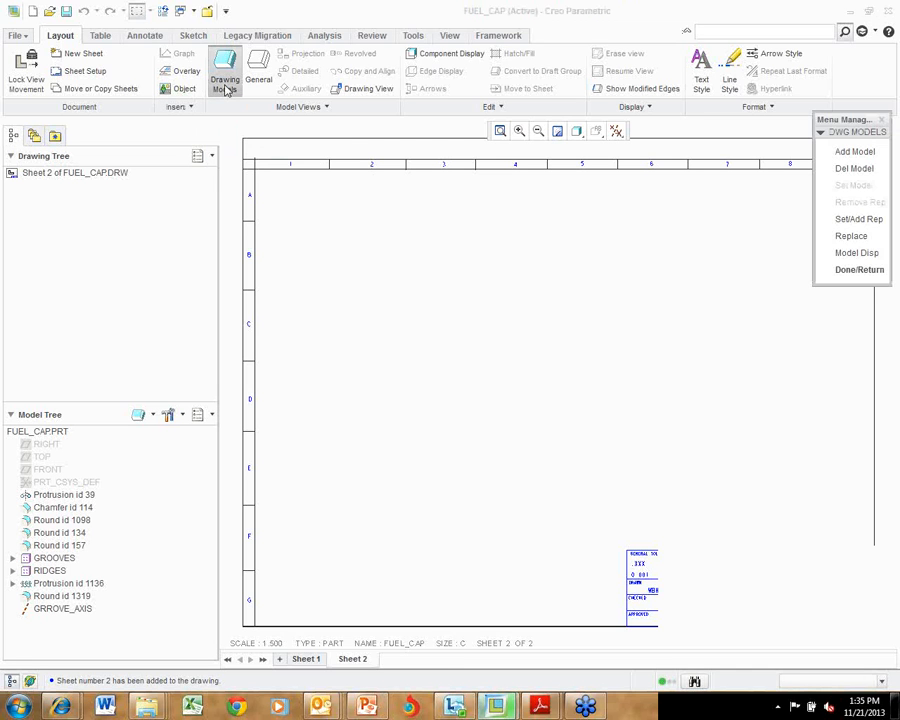
{"action": "left_click", "coordinate": [865, 153]}
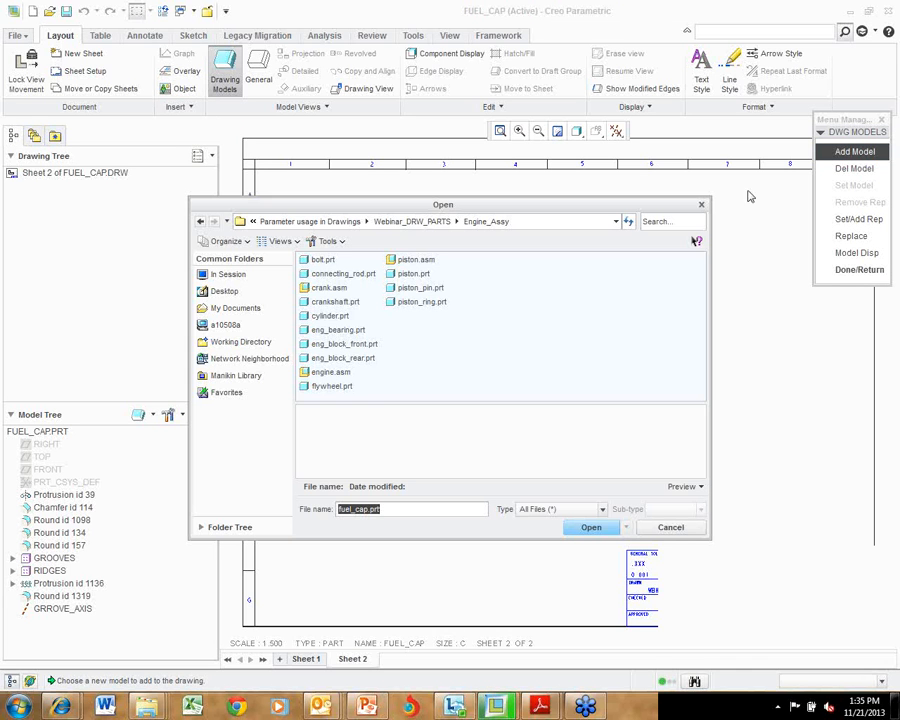
{"action": "left_click", "coordinate": [412, 222]}
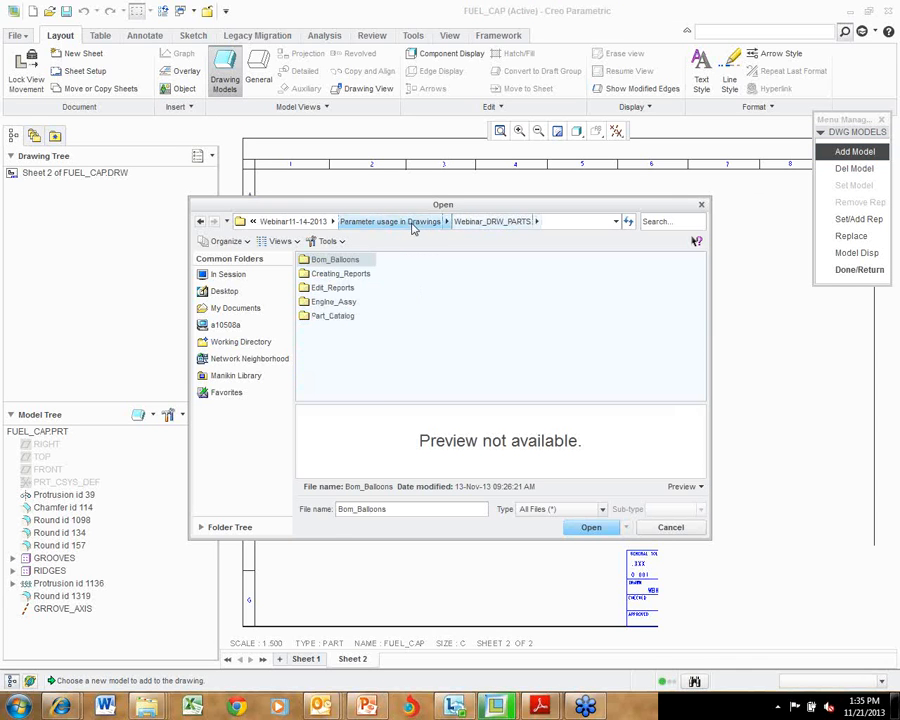
{"action": "double_click", "coordinate": [337, 302]}
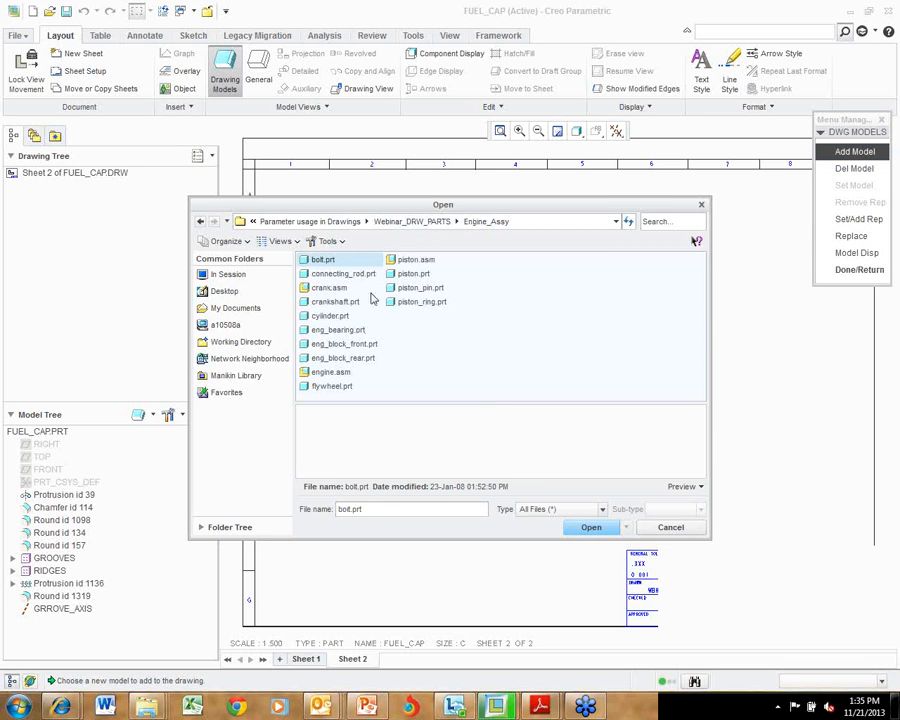
{"action": "double_click", "coordinate": [328, 372]}
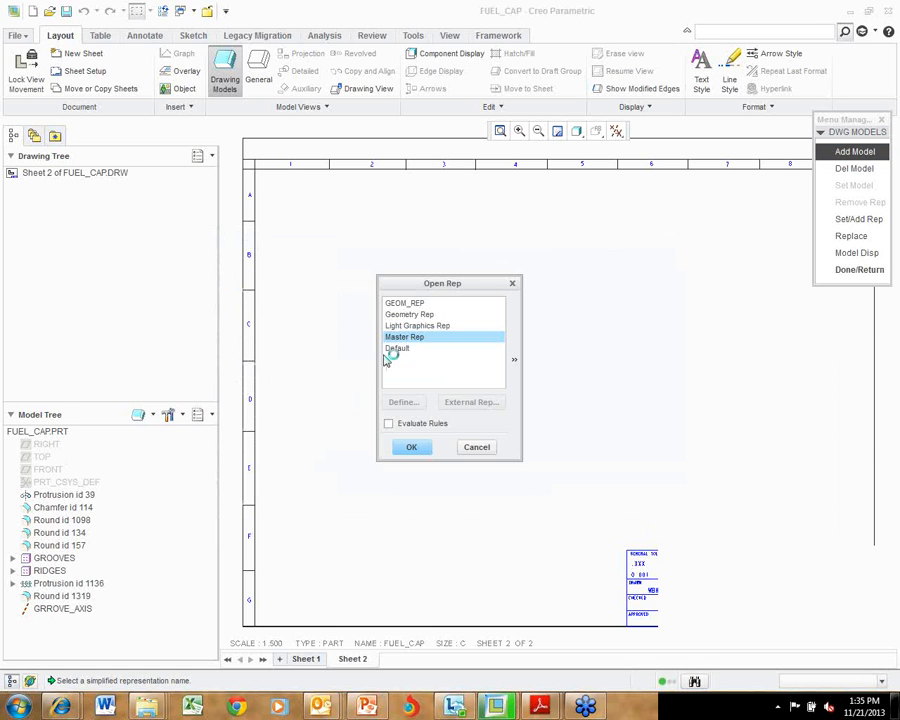
{"action": "left_click", "coordinate": [411, 447]}
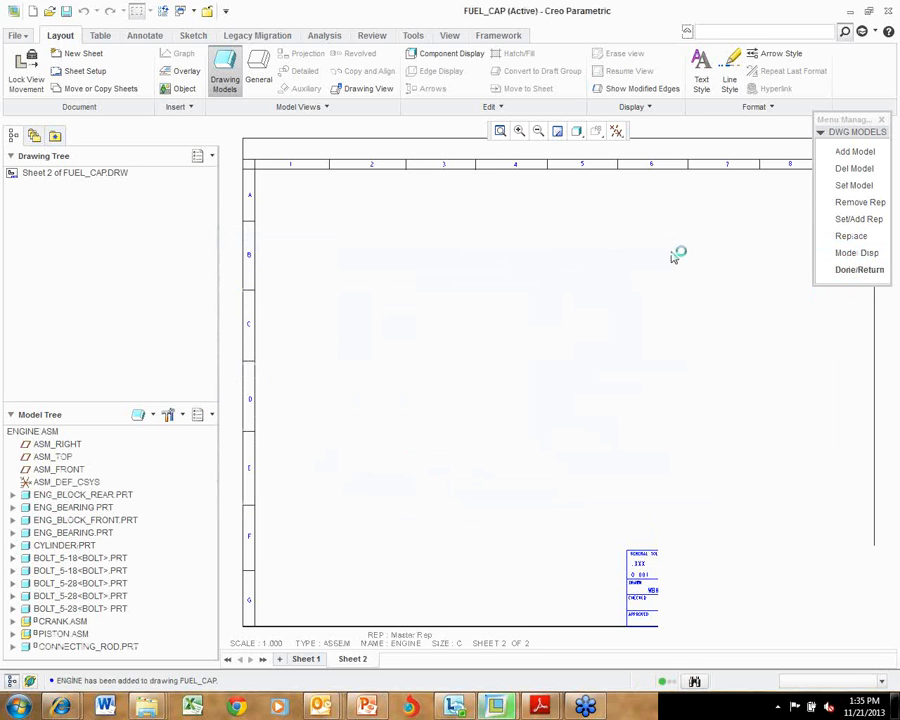
{"action": "left_click", "coordinate": [858, 186]}
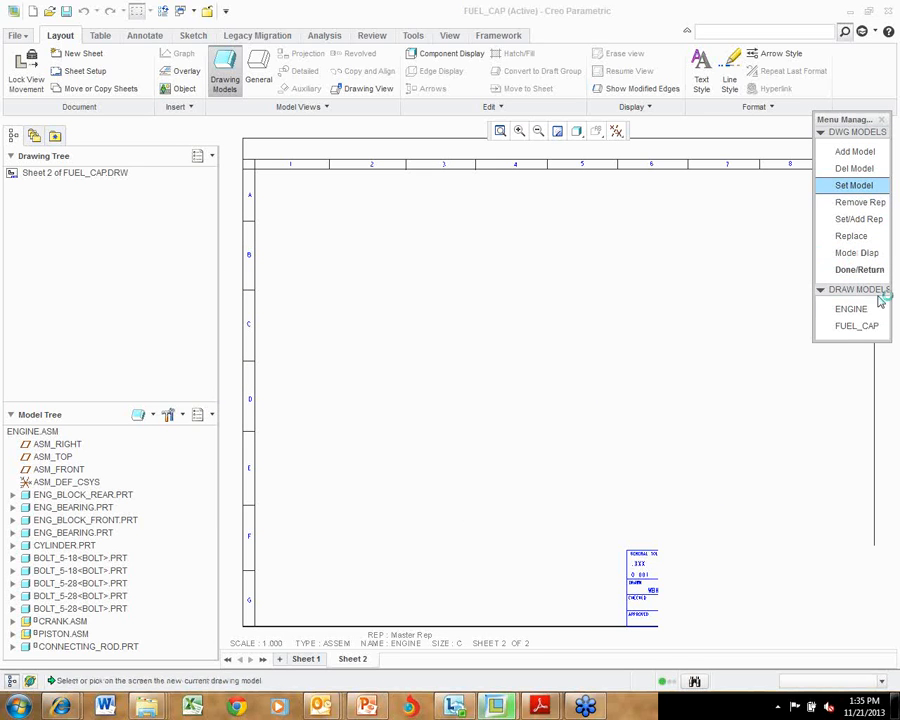
{"action": "left_click", "coordinate": [846, 309]}
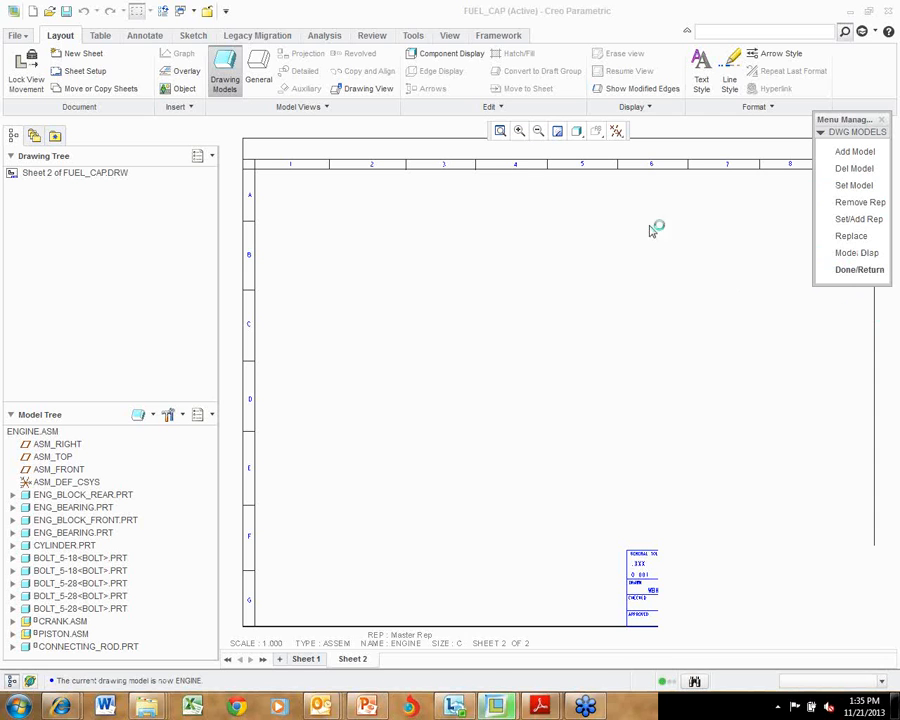
Place a general view of the engine on the left half of sheet 2 with No Combined State and Isometric default orientation.
{"action": "left_click", "coordinate": [258, 72]}
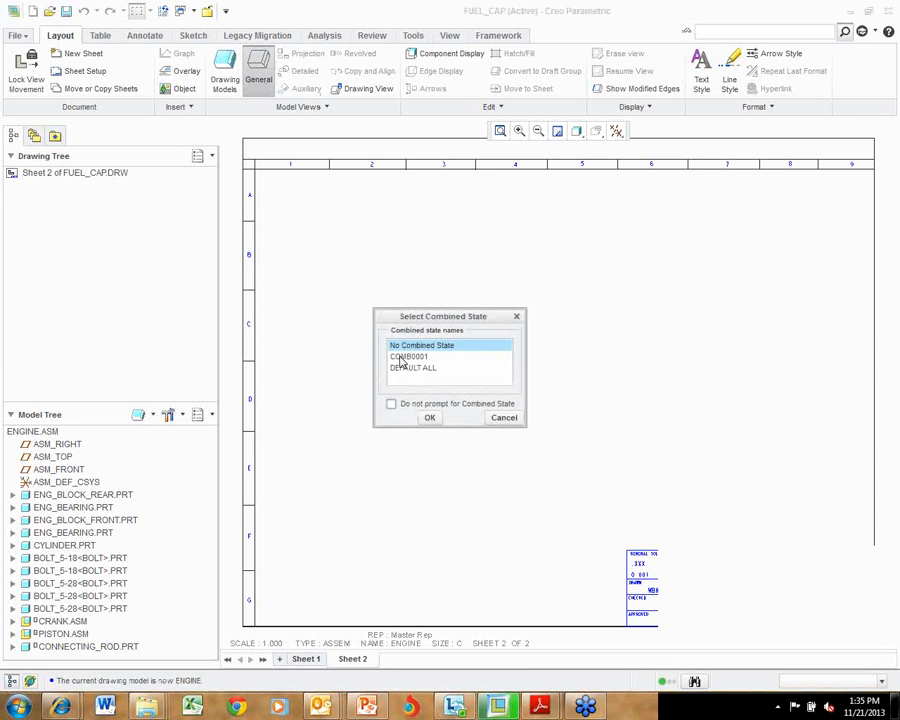
{"action": "left_click", "coordinate": [429, 417]}
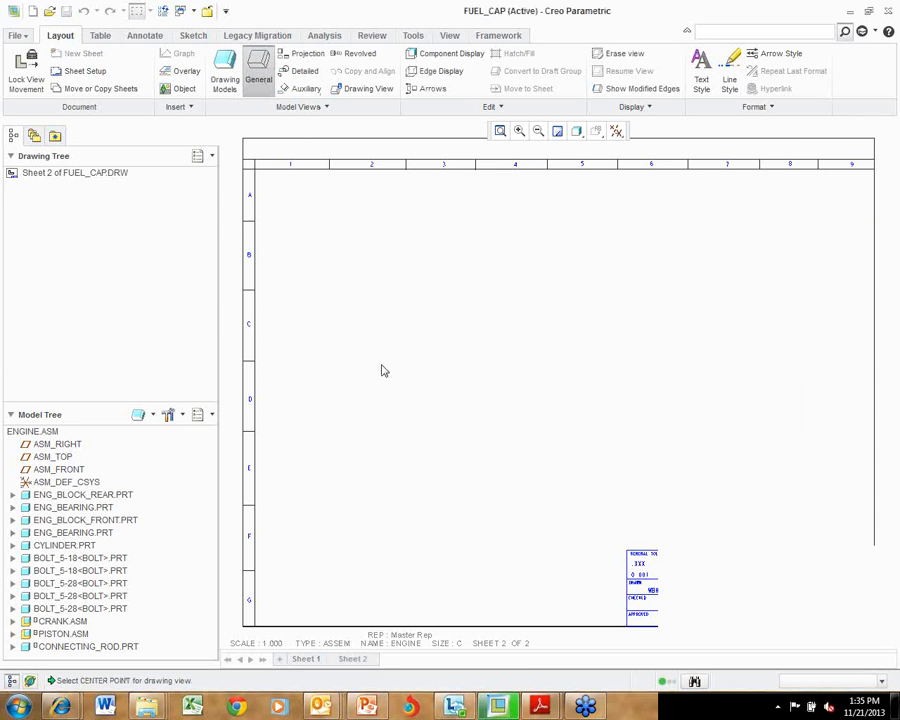
{"action": "left_click", "coordinate": [381, 371]}
{"action": "left_click", "coordinate": [854, 269]}
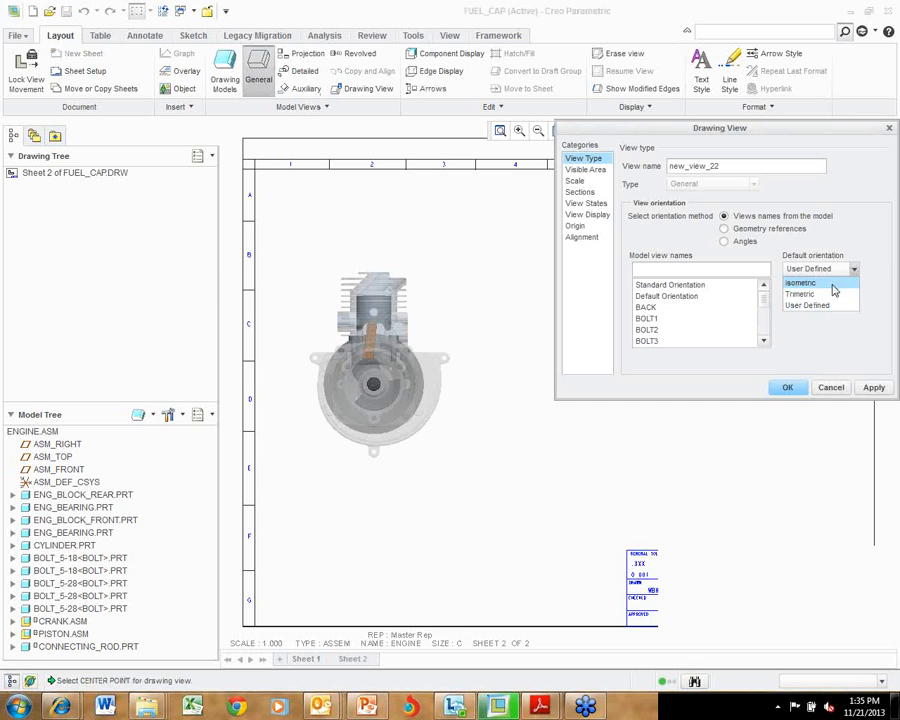
{"action": "left_click", "coordinate": [826, 285]}
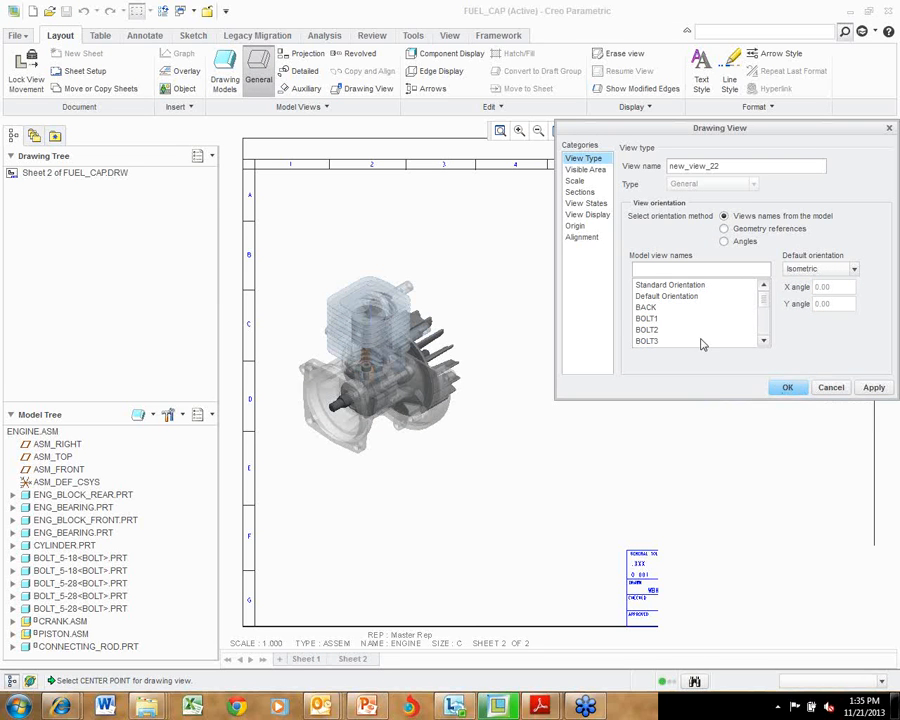
Set the new engine view's display style to Wireframe and finish placing the view.
{"action": "left_click", "coordinate": [597, 216]}
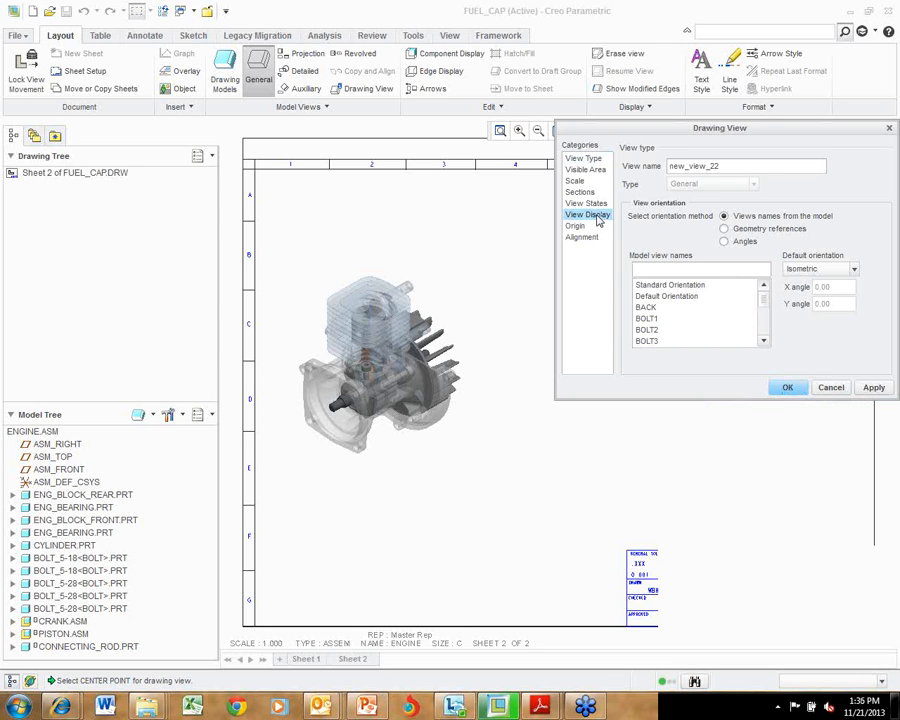
{"action": "left_click", "coordinate": [767, 180]}
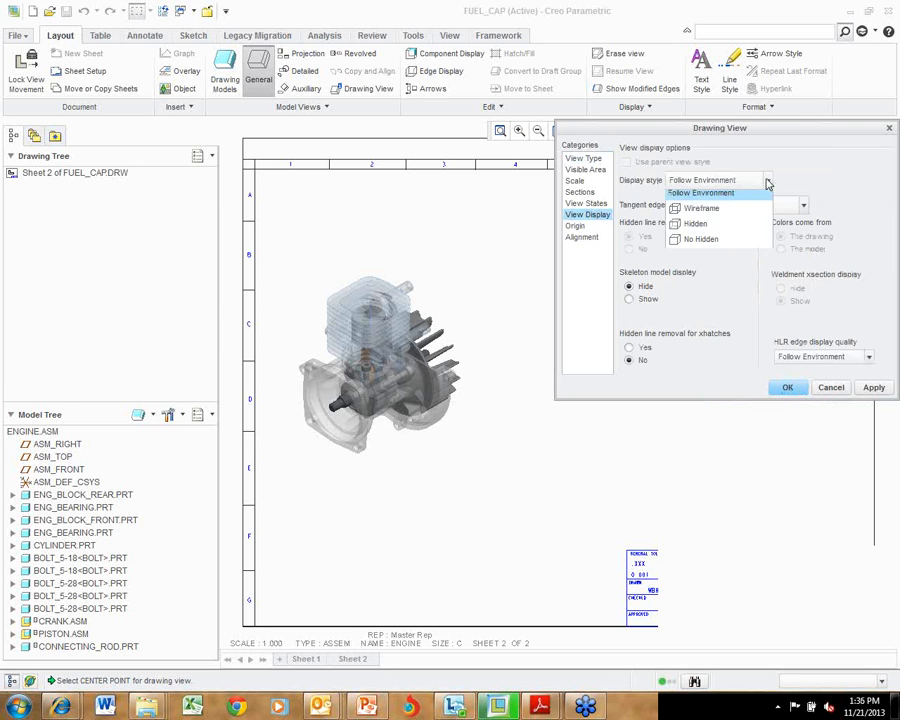
{"action": "left_click", "coordinate": [712, 214]}
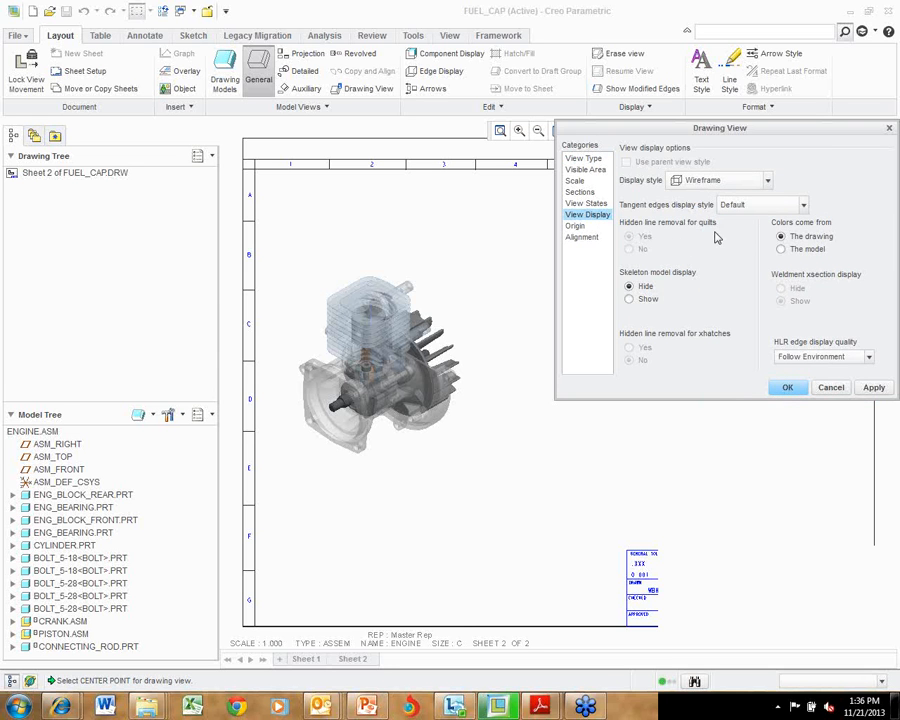
{"action": "left_click", "coordinate": [873, 387]}
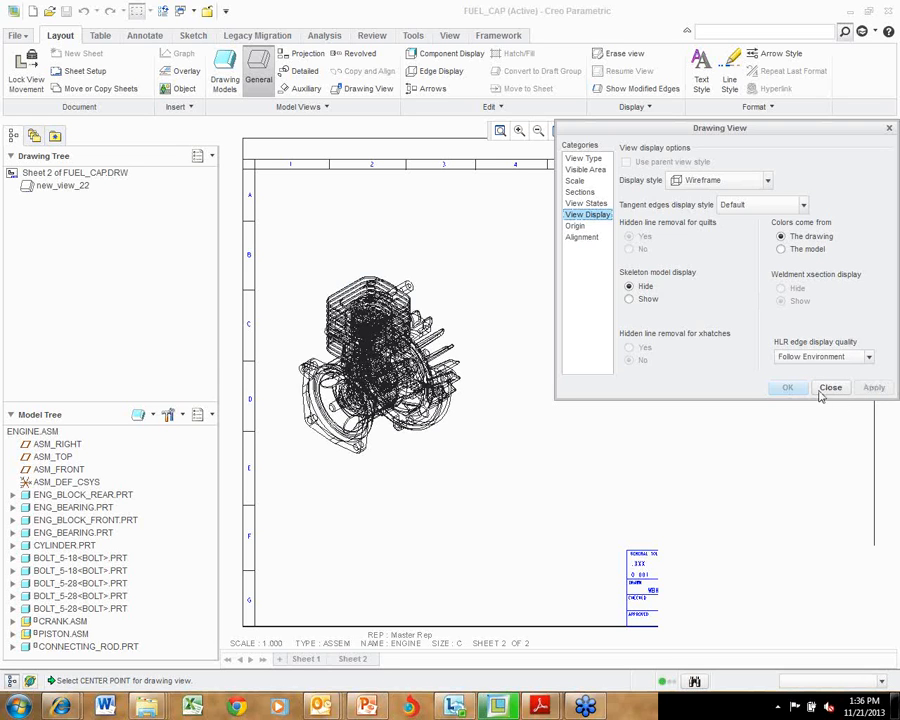
{"action": "left_click", "coordinate": [829, 387]}
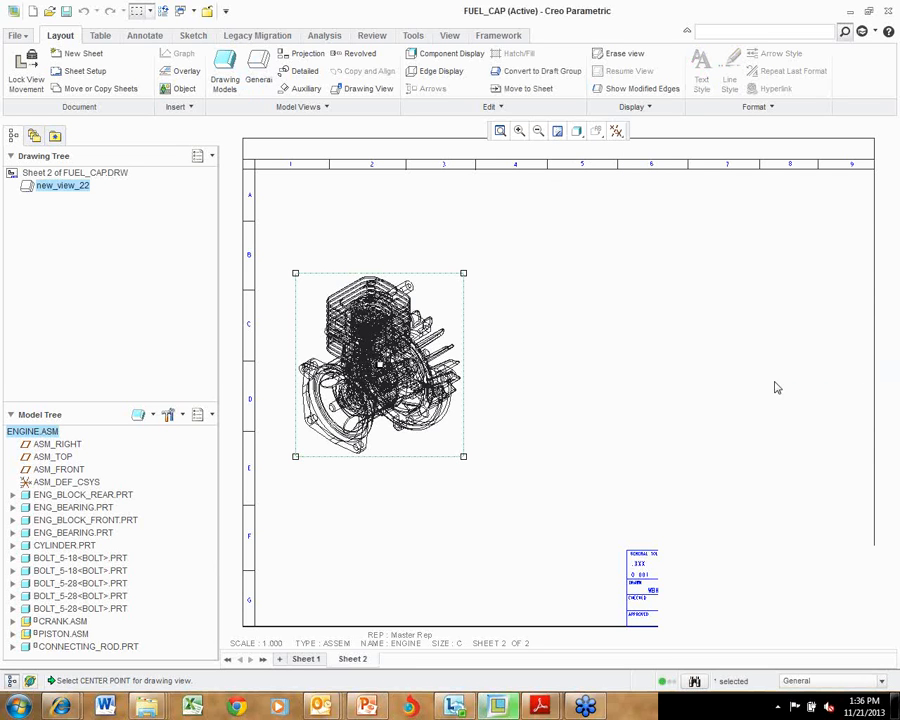
Explode the components in the engine view using explode state EXP0001 and move the view inside the sheet border.
{"action": "right_click", "coordinate": [380, 407]}
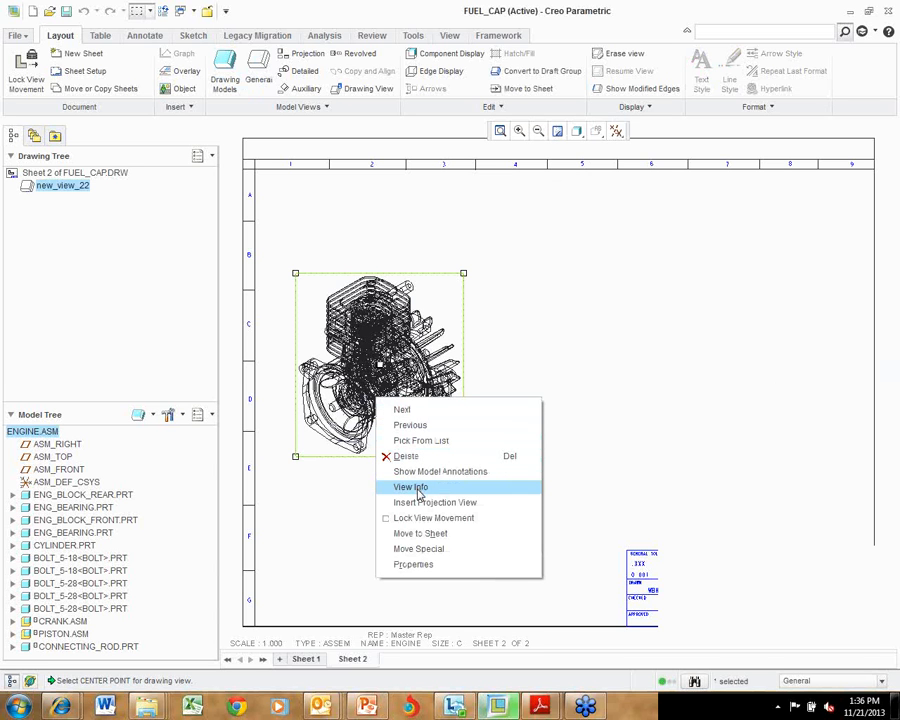
{"action": "left_click", "coordinate": [420, 566]}
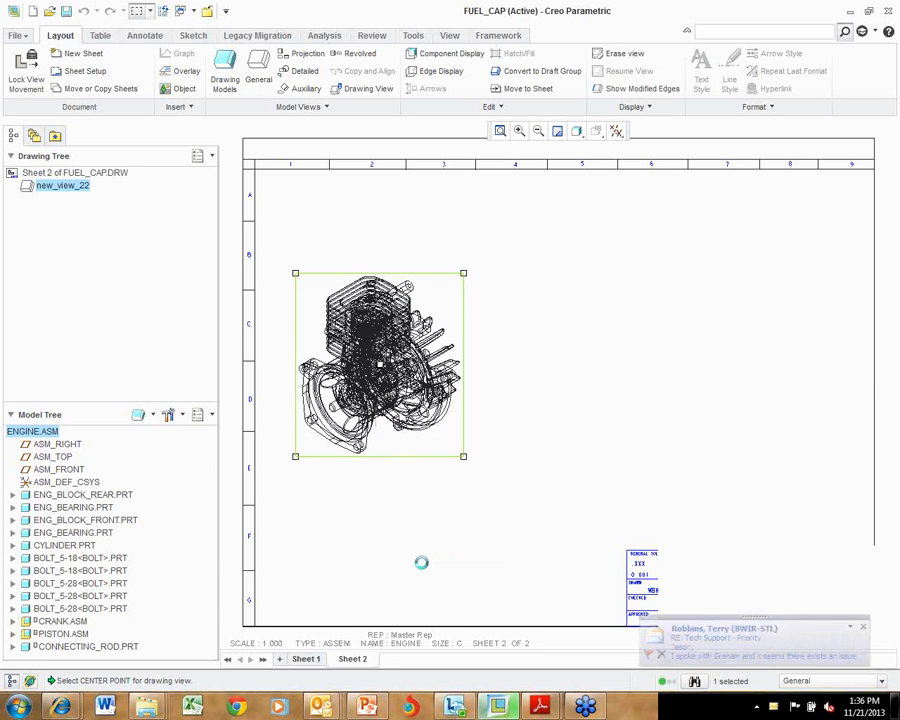
{"action": "left_click", "coordinate": [590, 214]}
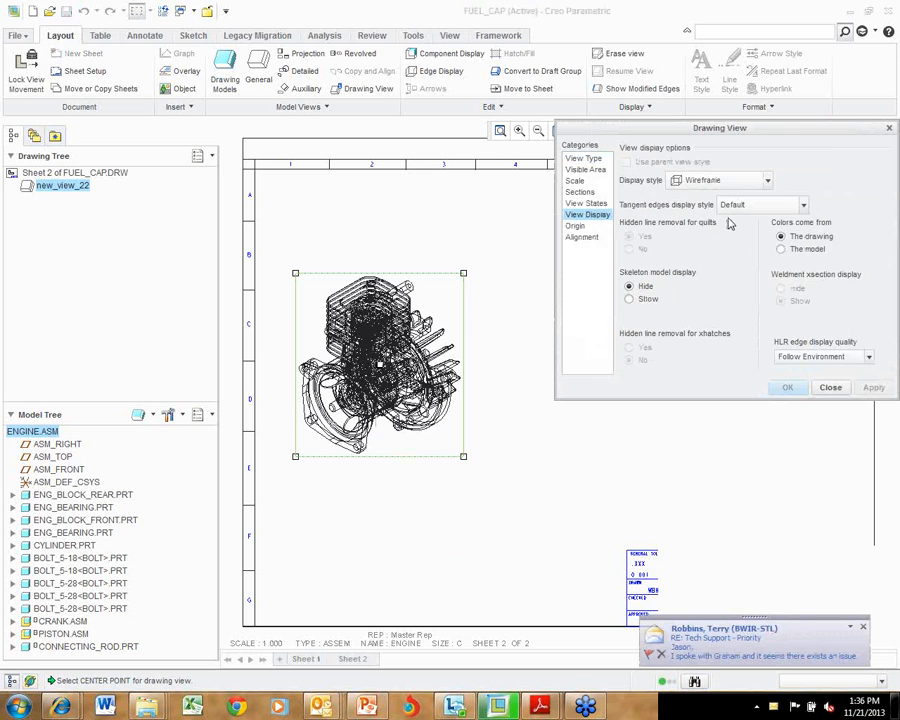
{"action": "left_click", "coordinate": [586, 203]}
{"action": "left_click", "coordinate": [631, 217]}
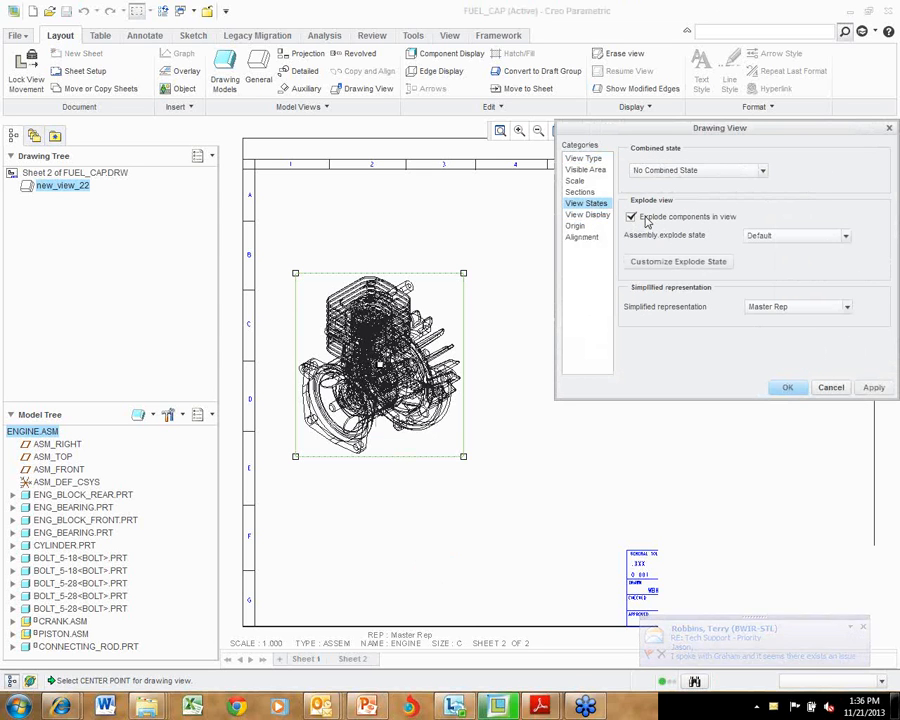
{"action": "left_click", "coordinate": [846, 237]}
{"action": "left_click", "coordinate": [794, 263]}
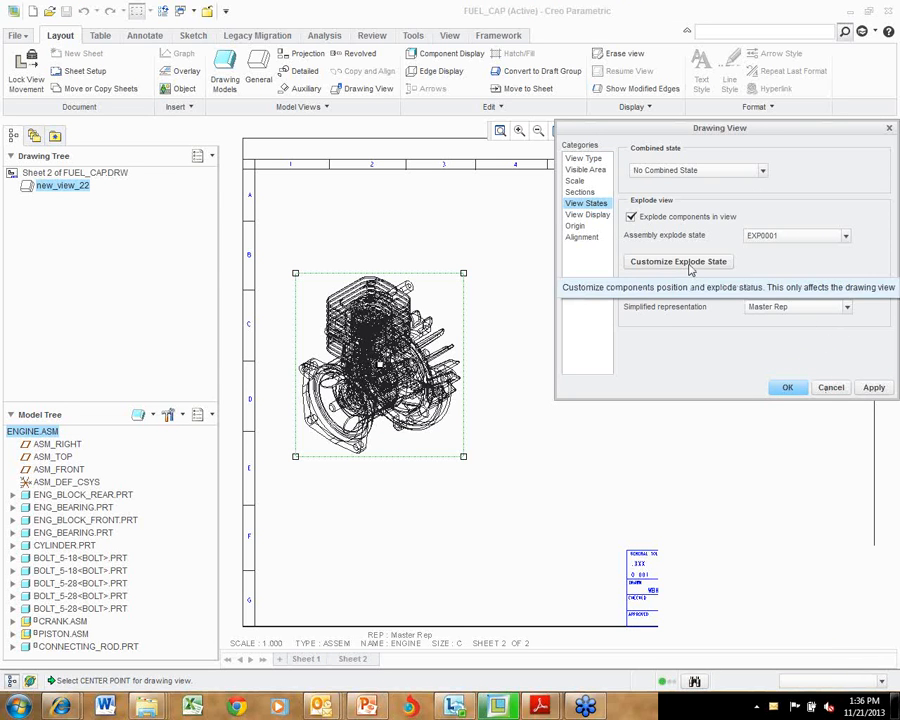
{"action": "left_click", "coordinate": [874, 388]}
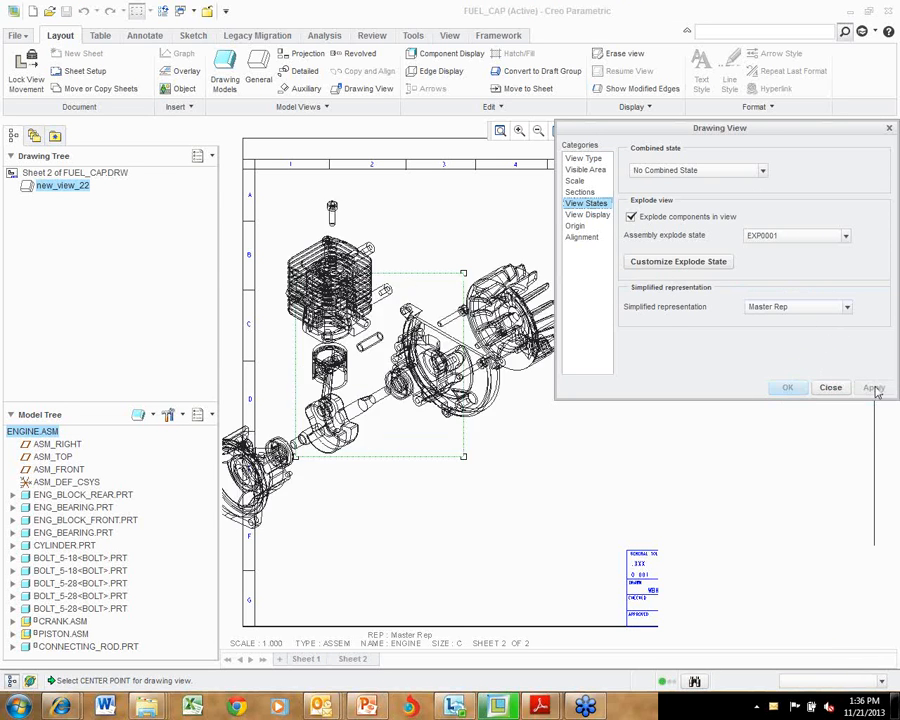
{"action": "left_click", "coordinate": [830, 387]}
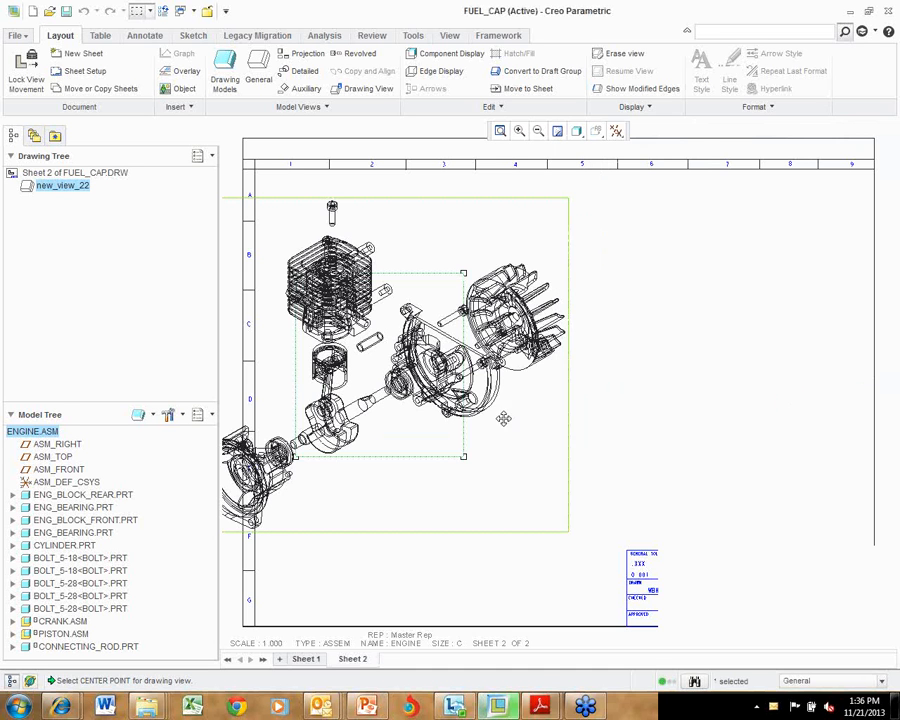
{"action": "left_click_drag", "start_coordinate": [412, 369], "coordinate": [465, 367]}
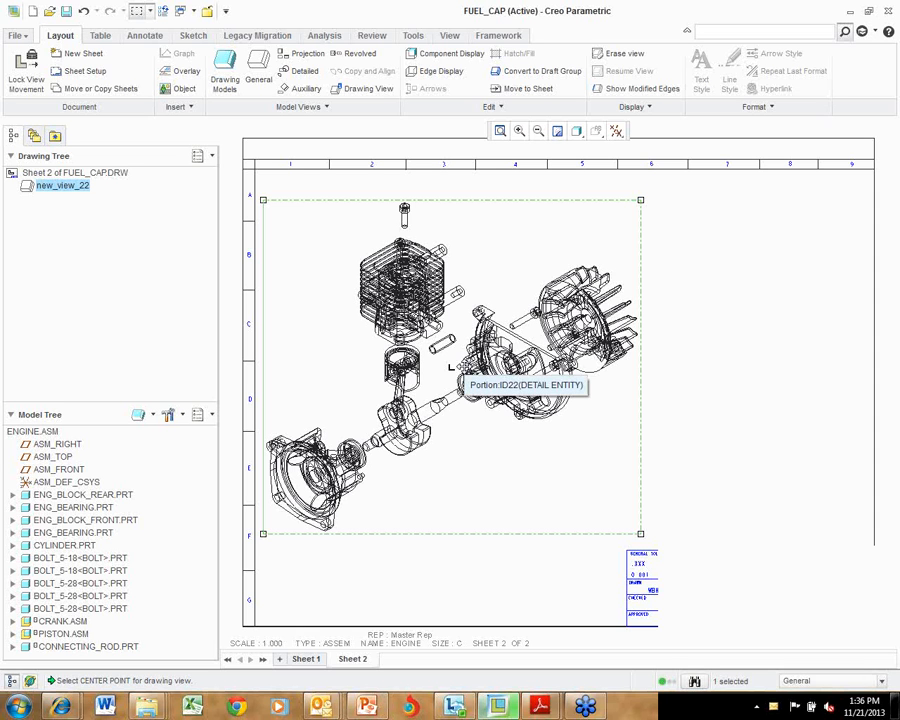
Set the display style of the exploded engine view to Shading.
{"action": "right_click", "coordinate": [289, 342]}
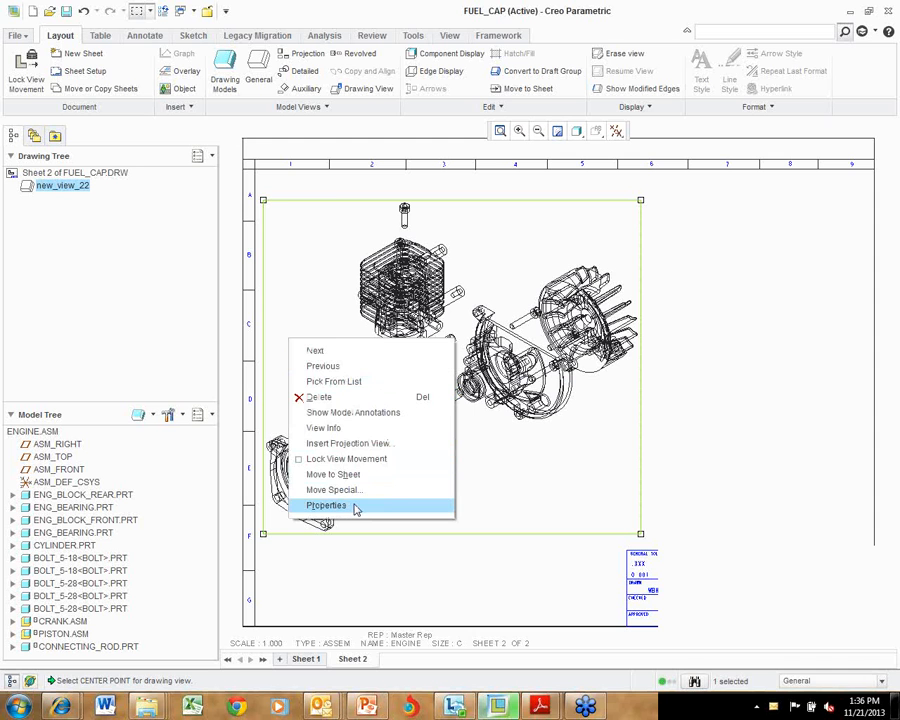
{"action": "left_click", "coordinate": [330, 505]}
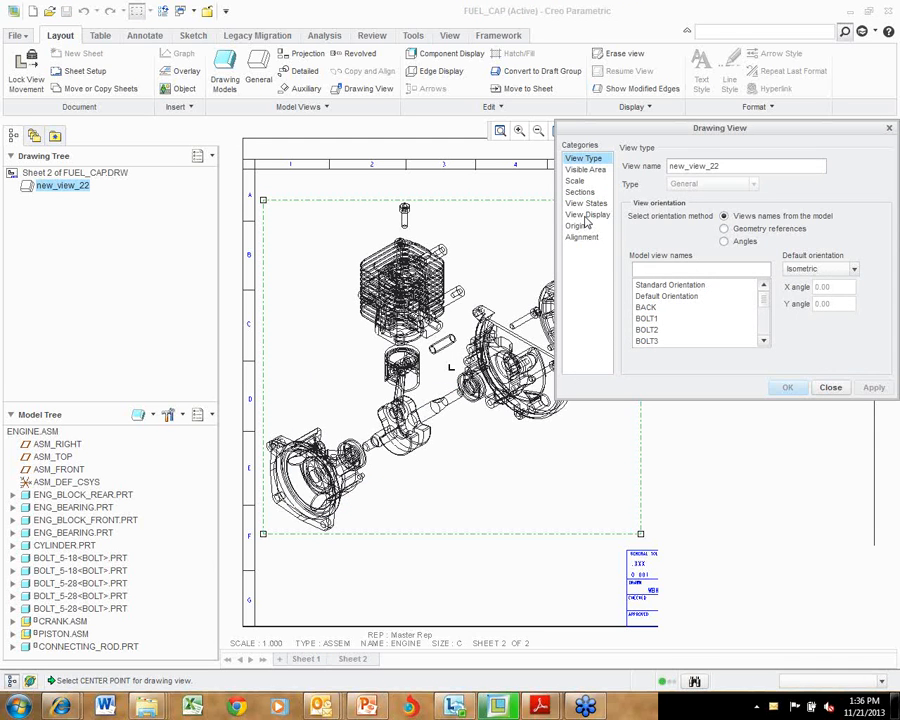
{"action": "left_click", "coordinate": [587, 215]}
{"action": "left_click", "coordinate": [766, 181]}
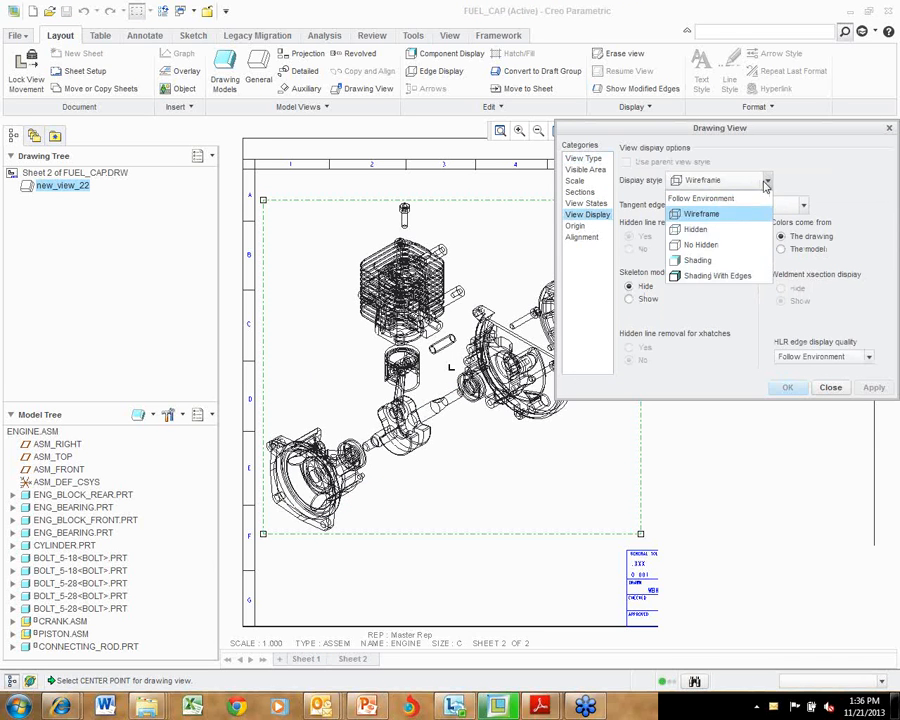
{"action": "left_click", "coordinate": [697, 260]}
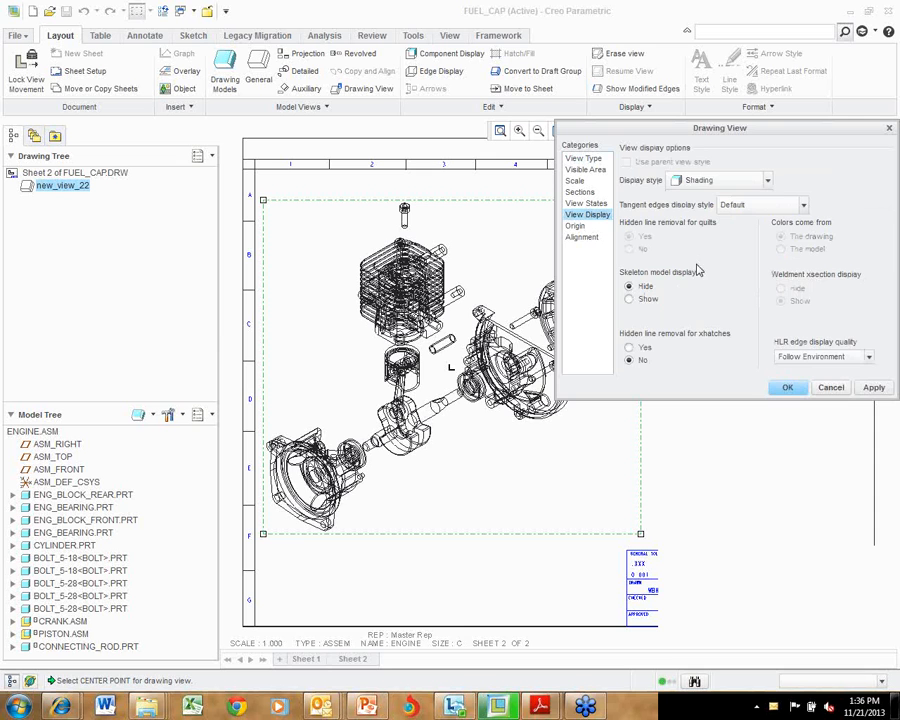
{"action": "left_click", "coordinate": [874, 388]}
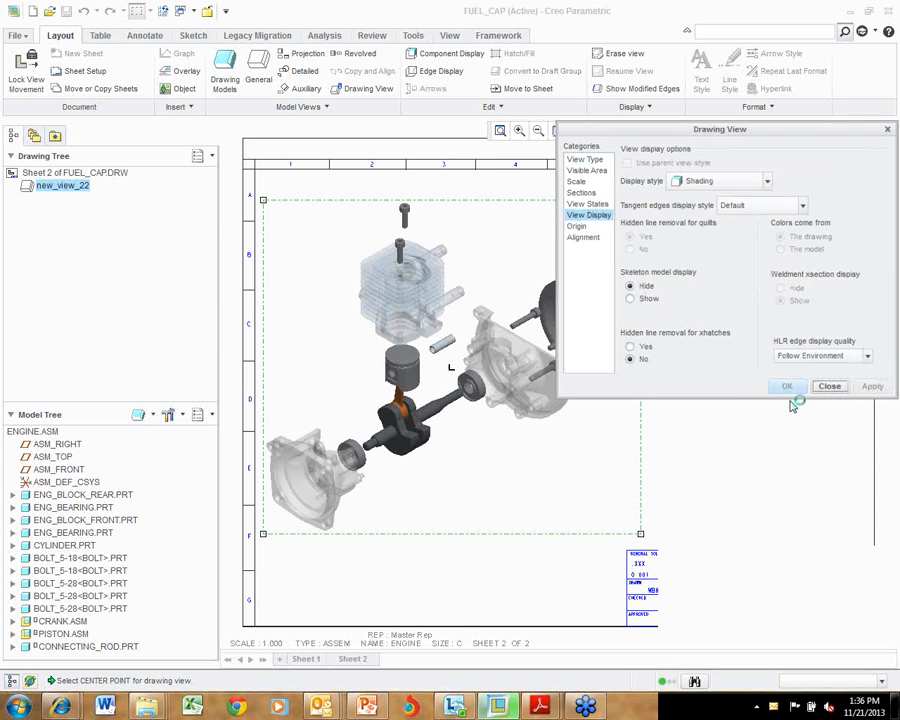
{"action": "left_click", "coordinate": [787, 387]}
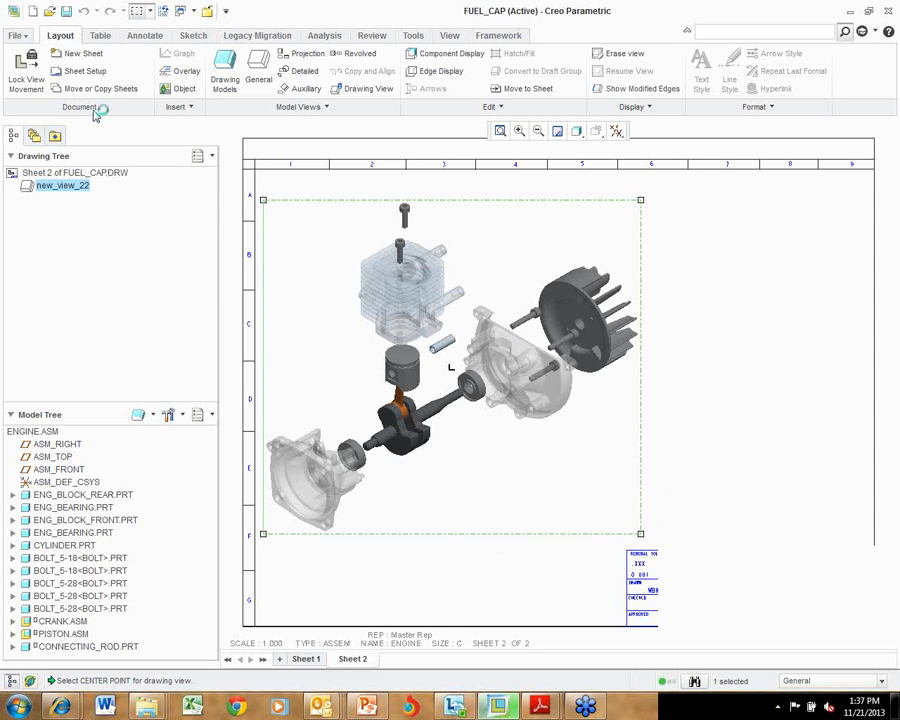
Insert the saved table bom.tbl from file, placing it to the right of the exploded engine view near the sheet's right border.
{"action": "left_click", "coordinate": [101, 36]}
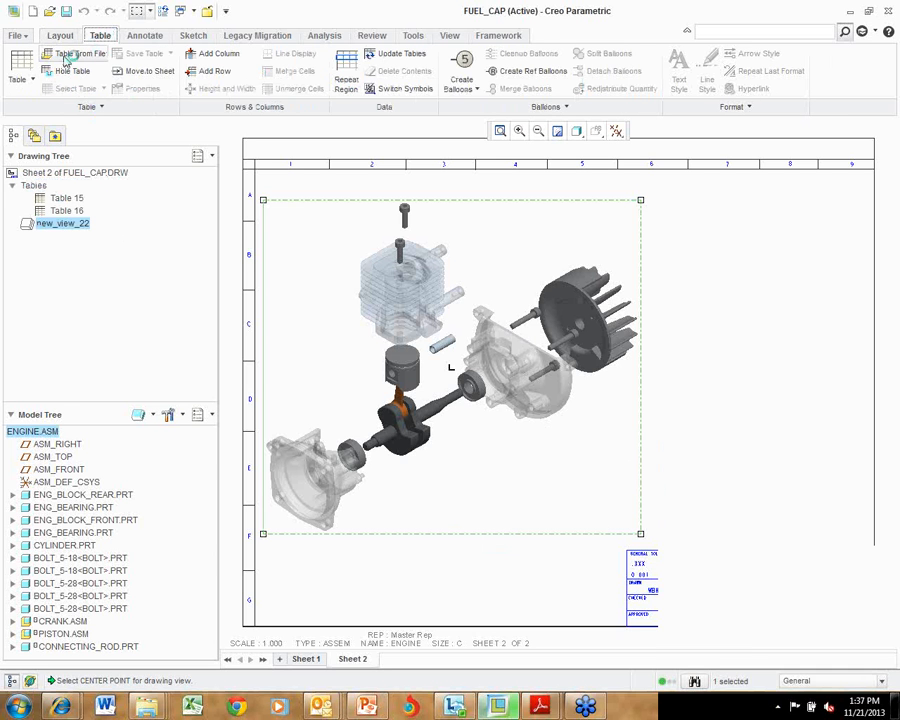
{"action": "left_click", "coordinate": [65, 54]}
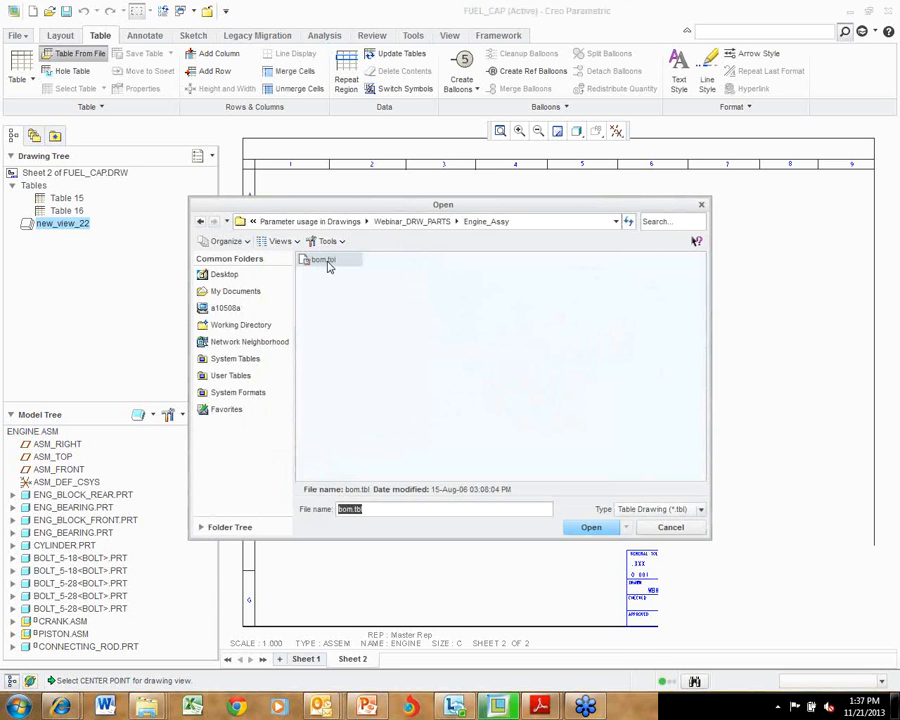
{"action": "left_click", "coordinate": [591, 525]}
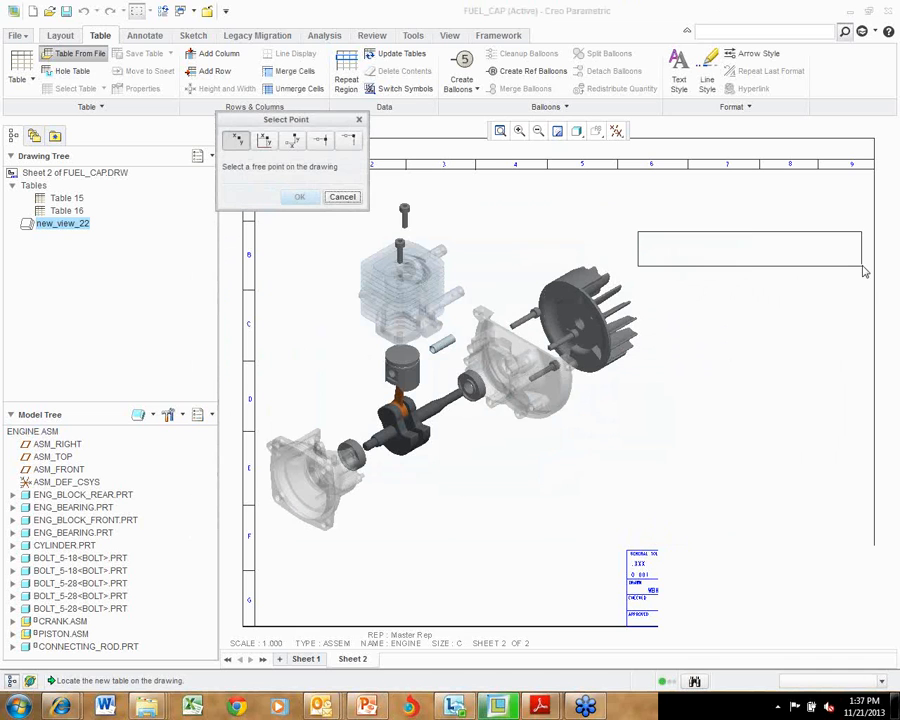
{"action": "left_click", "coordinate": [862, 265]}
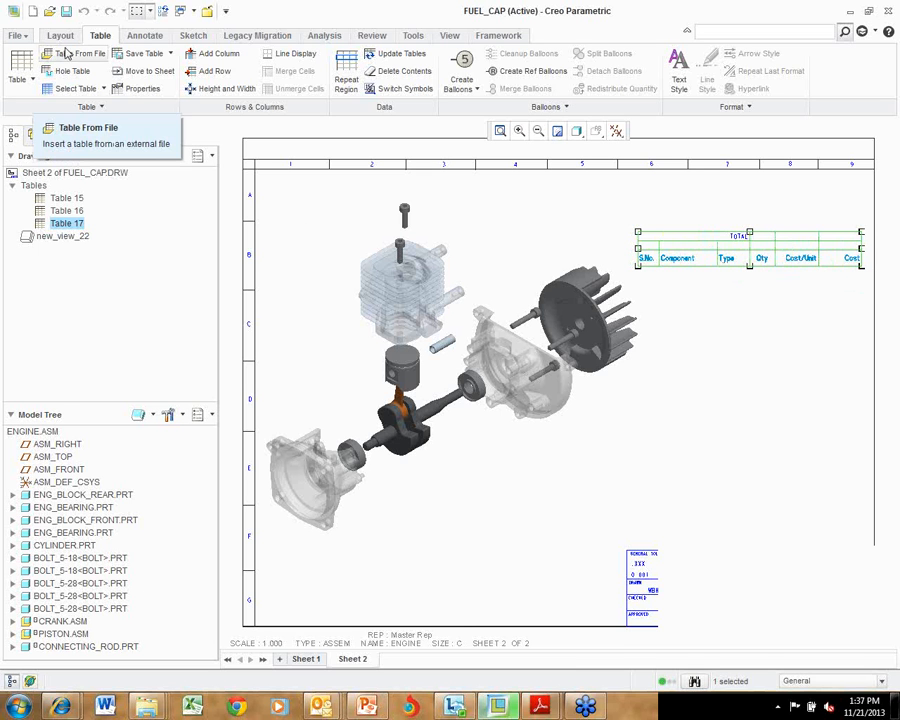
Insert the saved table bom.tbl from the Creating_Reports folder, placing it below the cost table near the sheet's right border.
{"action": "left_click", "coordinate": [62, 53]}
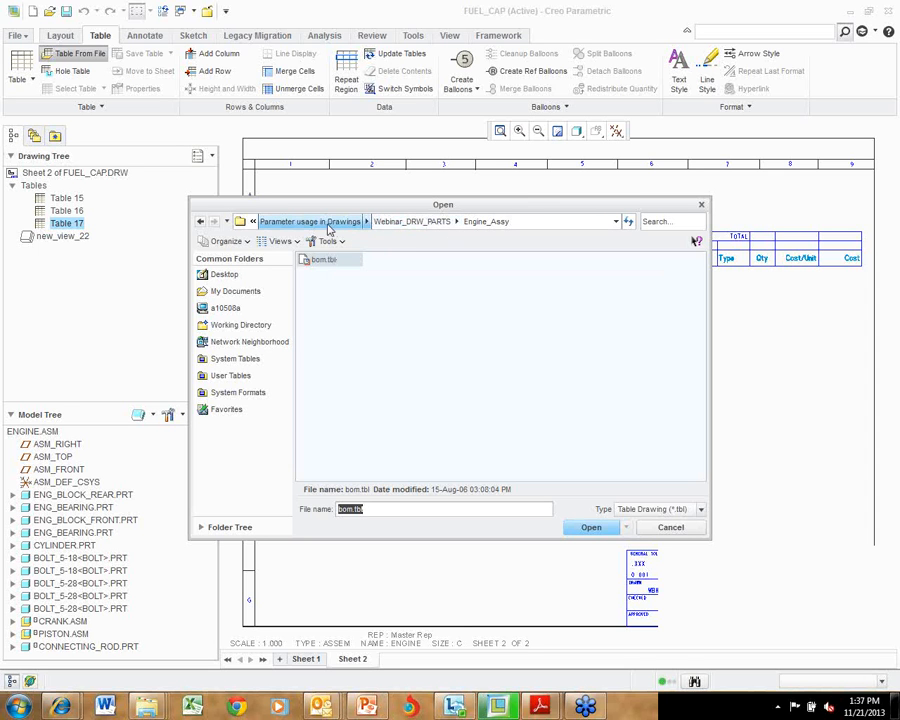
{"action": "left_click", "coordinate": [253, 222]}
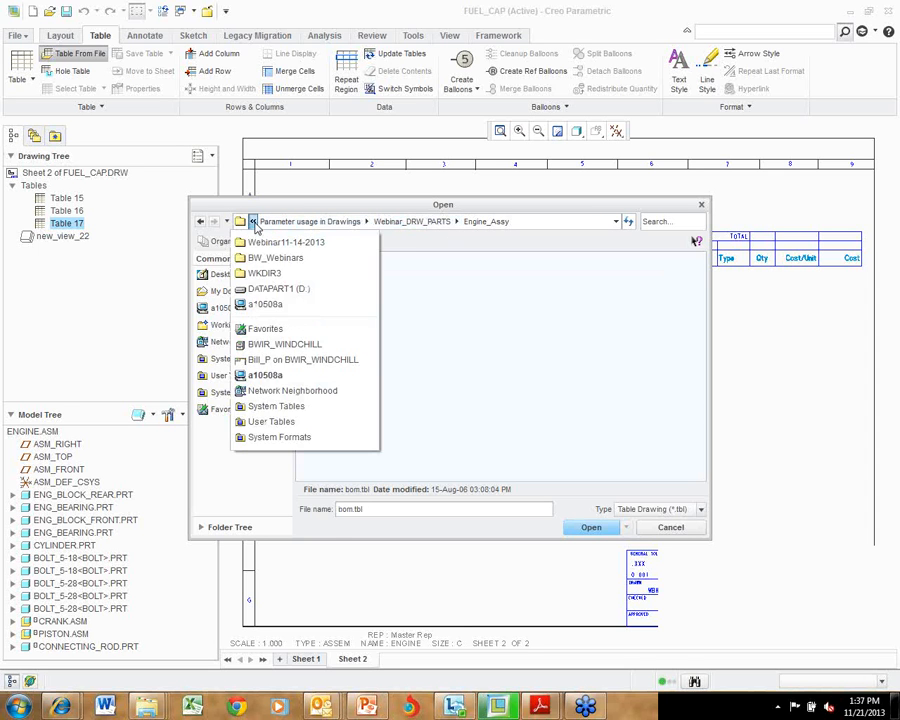
{"action": "mouse_move", "coordinate": [310, 222]}
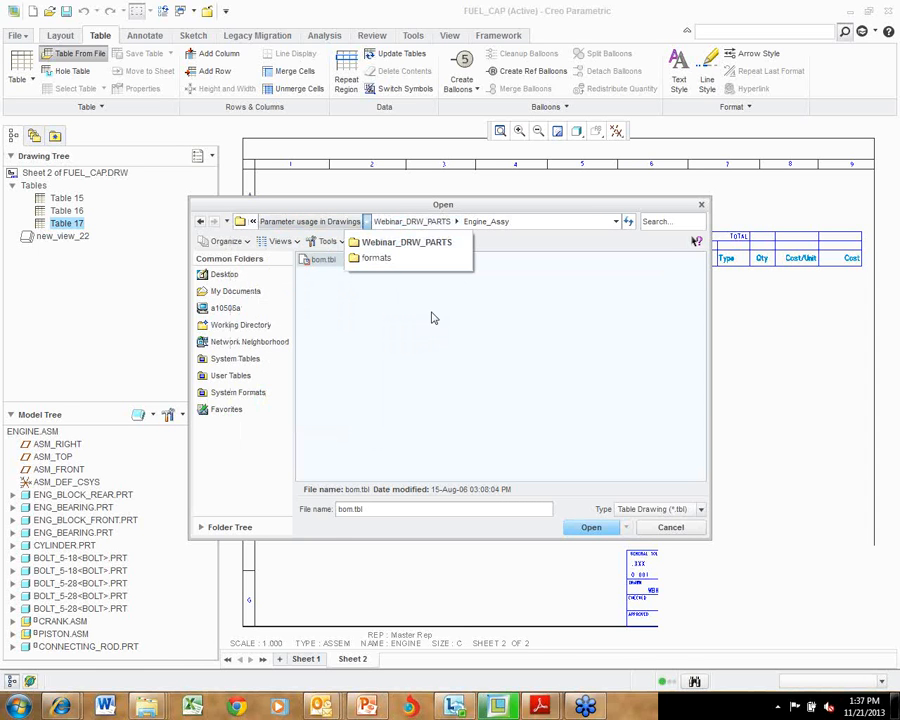
{"action": "left_click", "coordinate": [414, 224]}
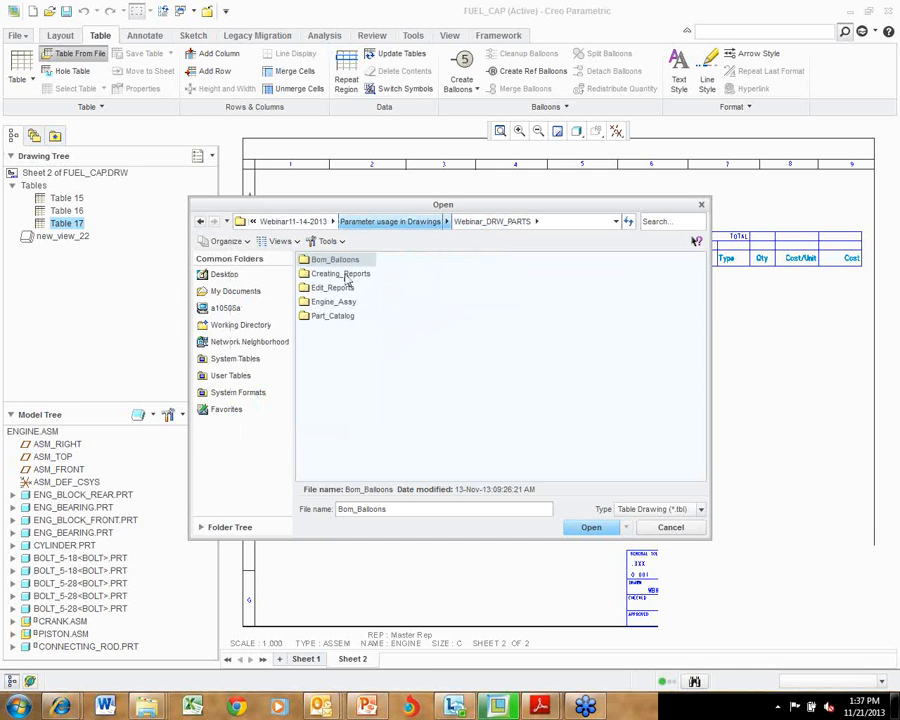
{"action": "double_click", "coordinate": [345, 275]}
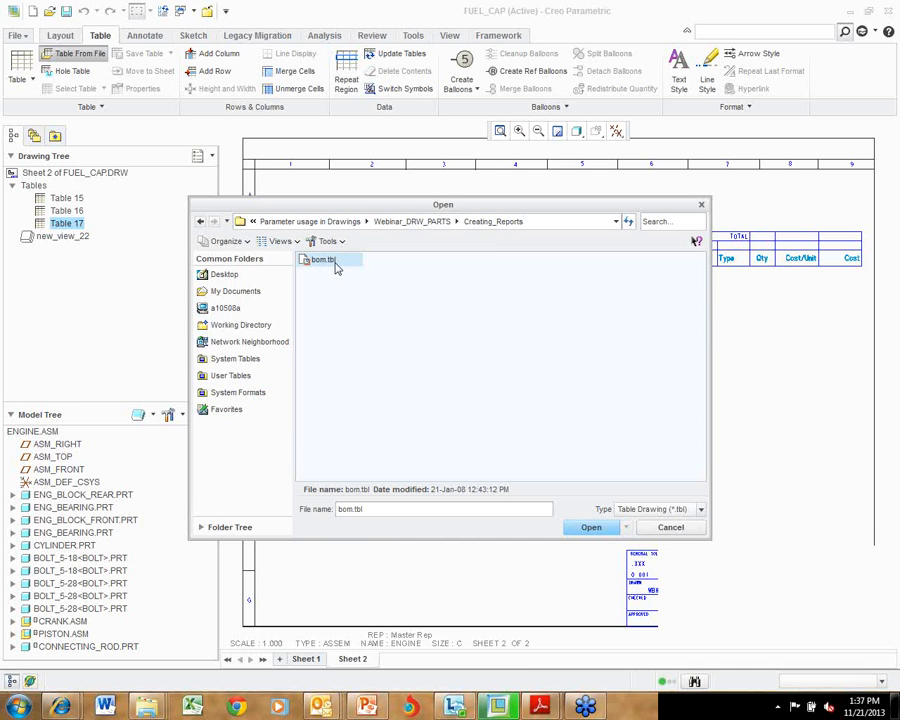
{"action": "left_click", "coordinate": [590, 530]}
{"action": "left_click", "coordinate": [692, 418]}
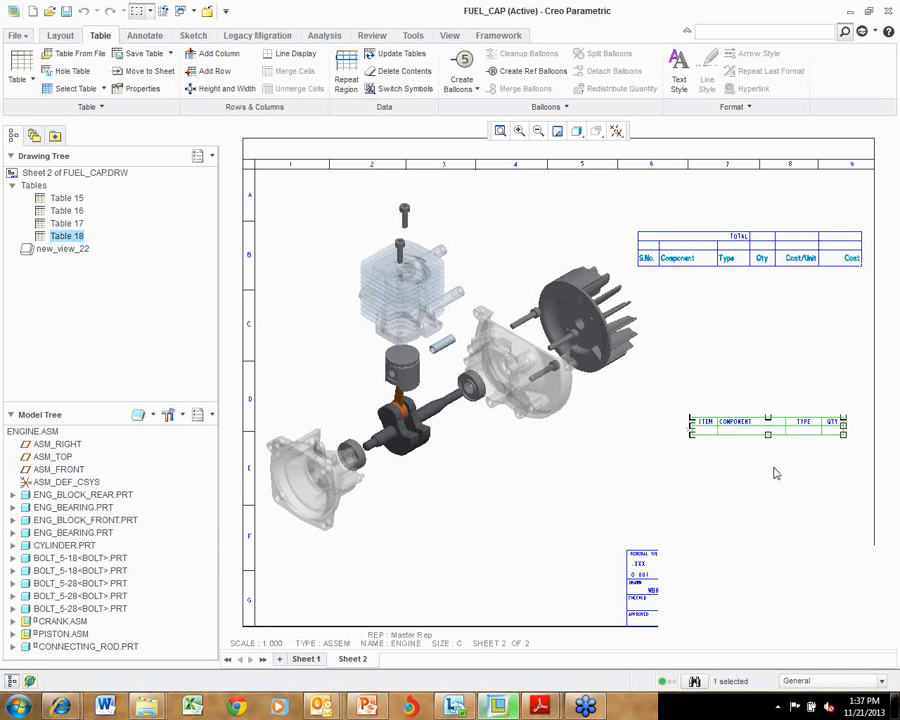
Browse the Webinar_DRW_PARTS folders, including Bom_Balloons, for another saved BOM table and go back up to the computer's drive list.
{"action": "left_click", "coordinate": [64, 58]}
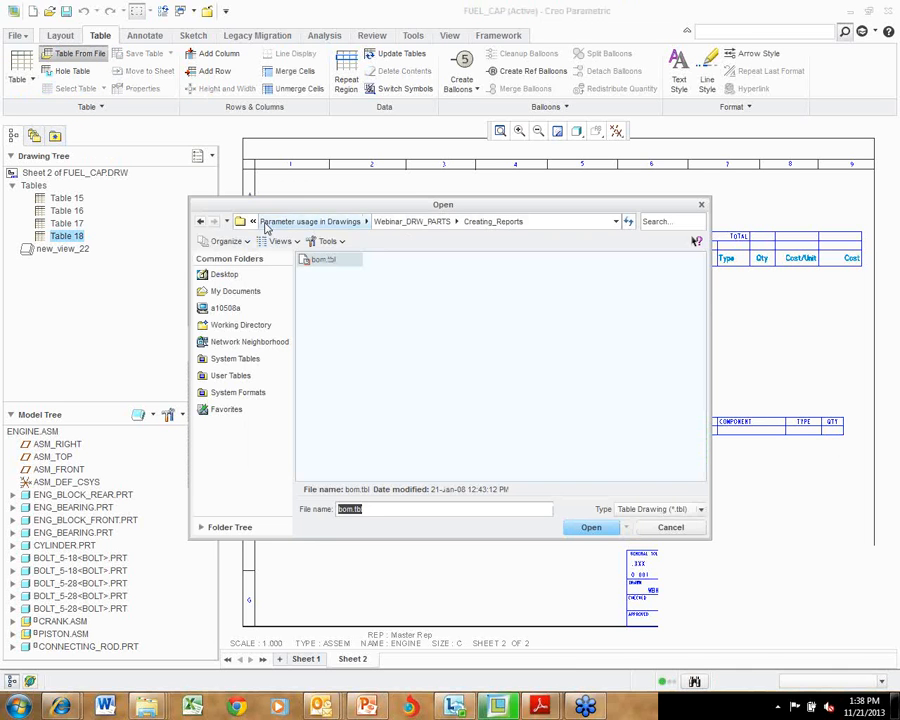
{"action": "left_click", "coordinate": [253, 222]}
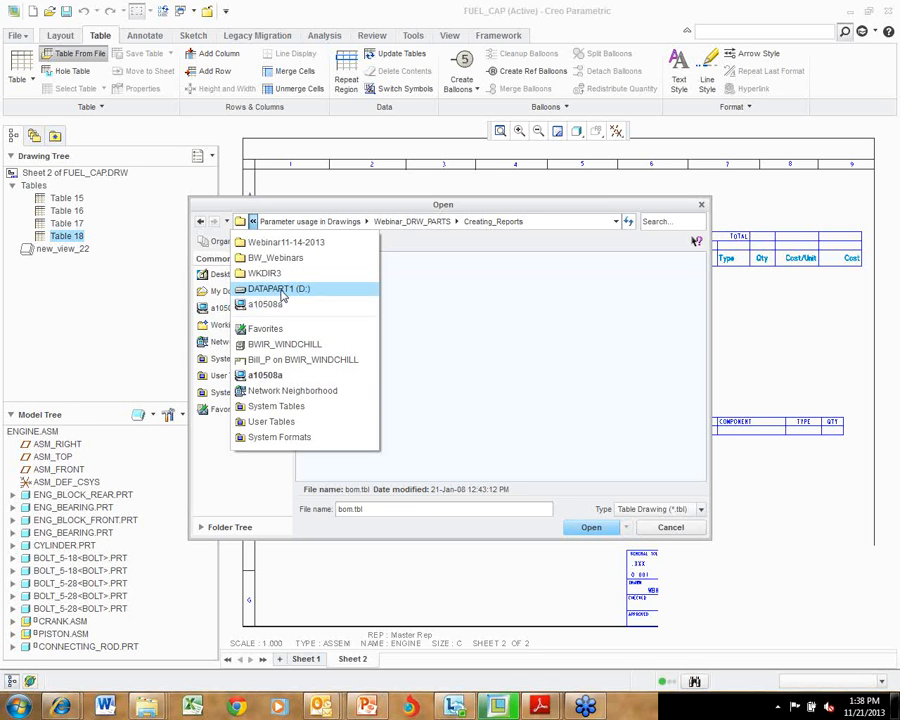
{"action": "left_click", "coordinate": [280, 288]}
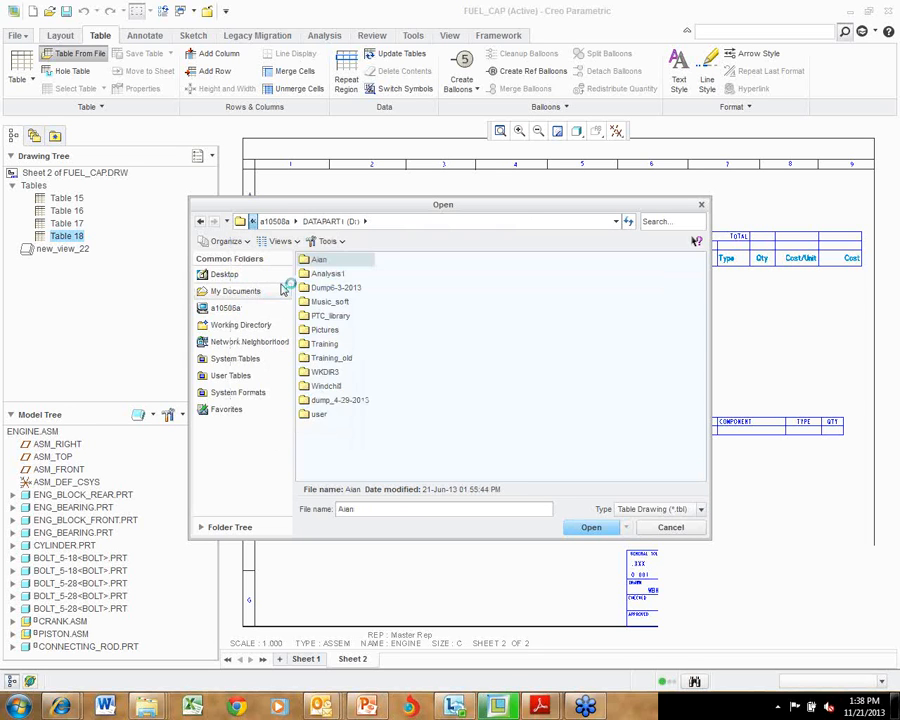
{"action": "left_click", "coordinate": [200, 221]}
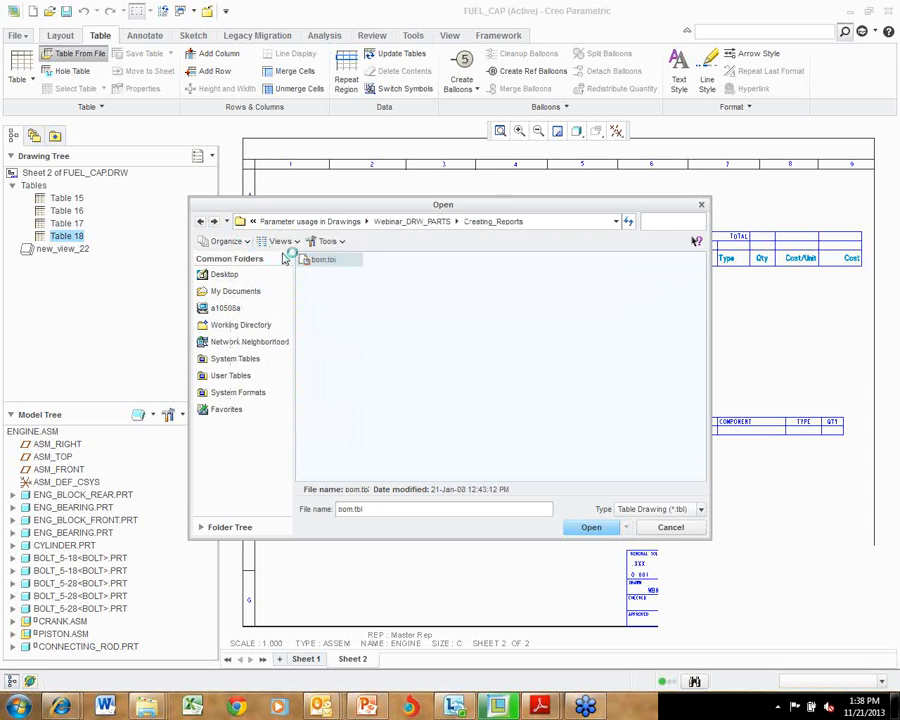
{"action": "left_click", "coordinate": [238, 221]}
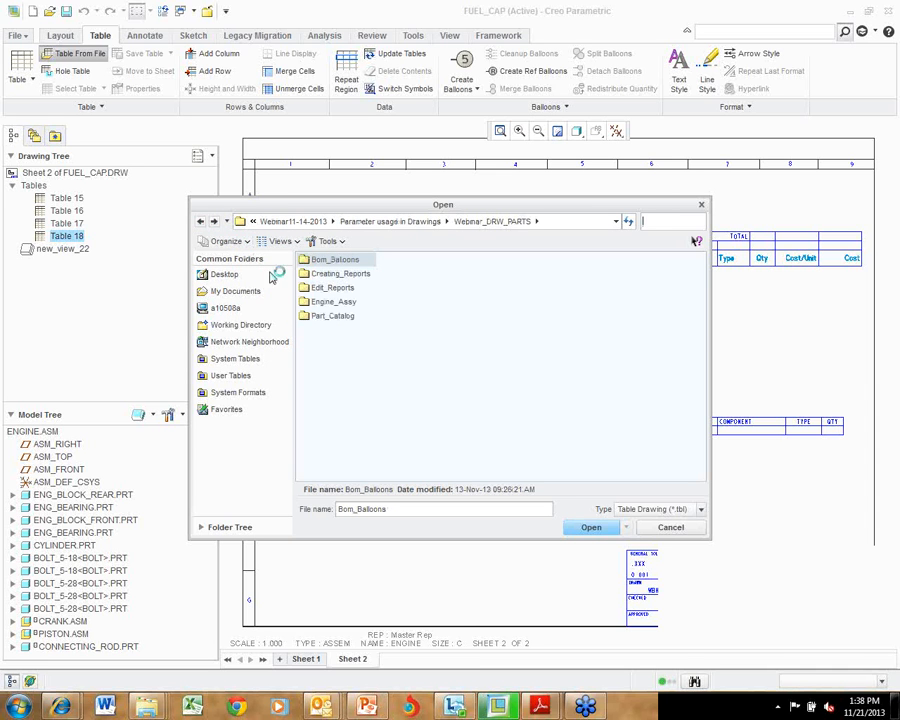
{"action": "left_click", "coordinate": [331, 261]}
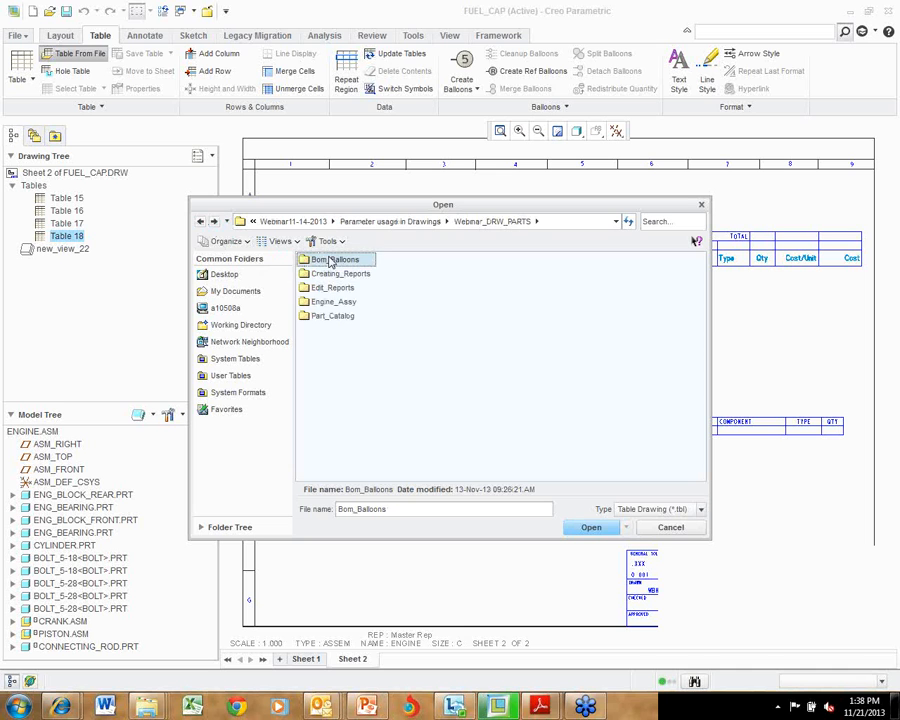
{"action": "double_click", "coordinate": [331, 261]}
{"action": "left_click", "coordinate": [201, 221]}
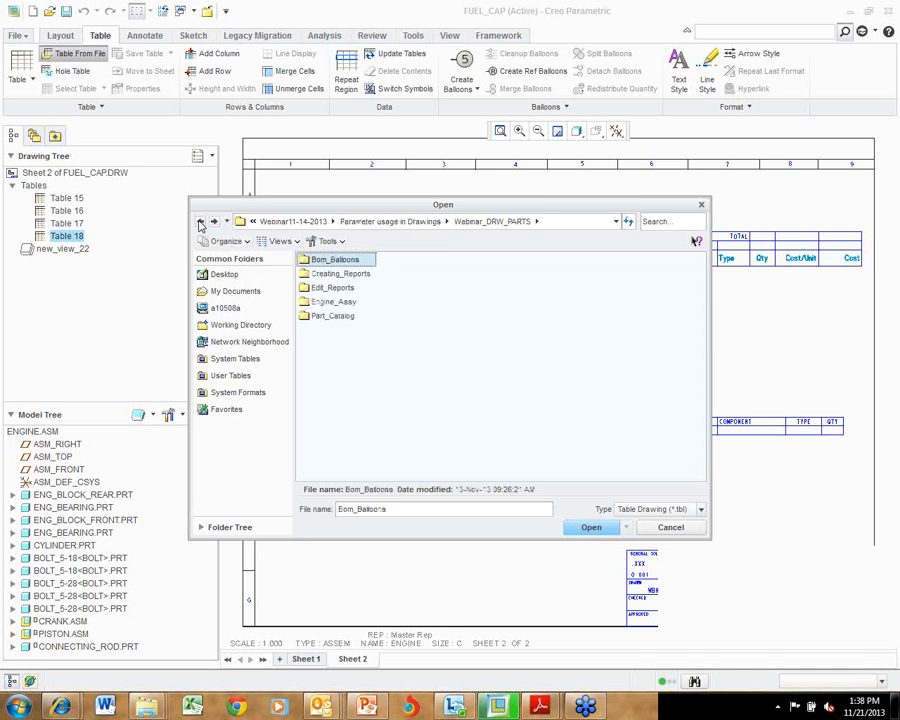
{"action": "left_click", "coordinate": [201, 221]}
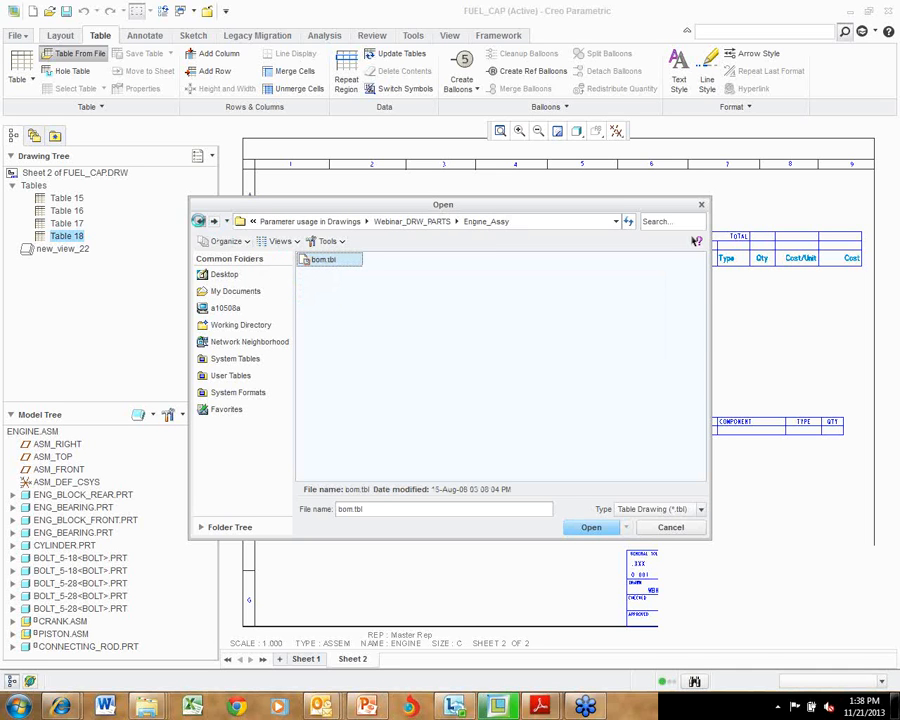
{"action": "left_click", "coordinate": [201, 221]}
{"action": "left_click", "coordinate": [262, 221]}
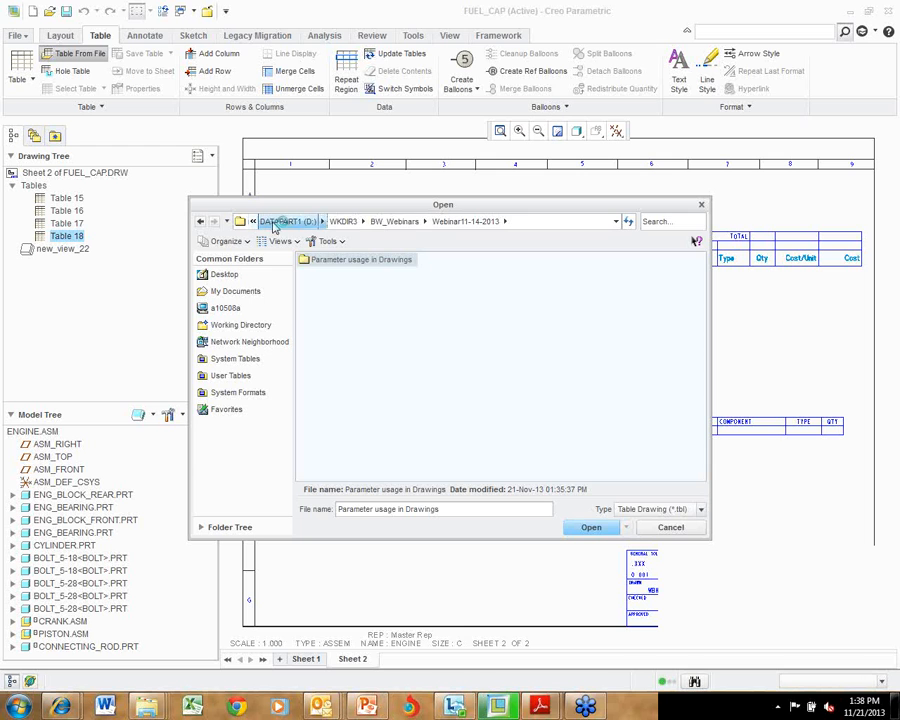
{"action": "left_click", "coordinate": [262, 222]}
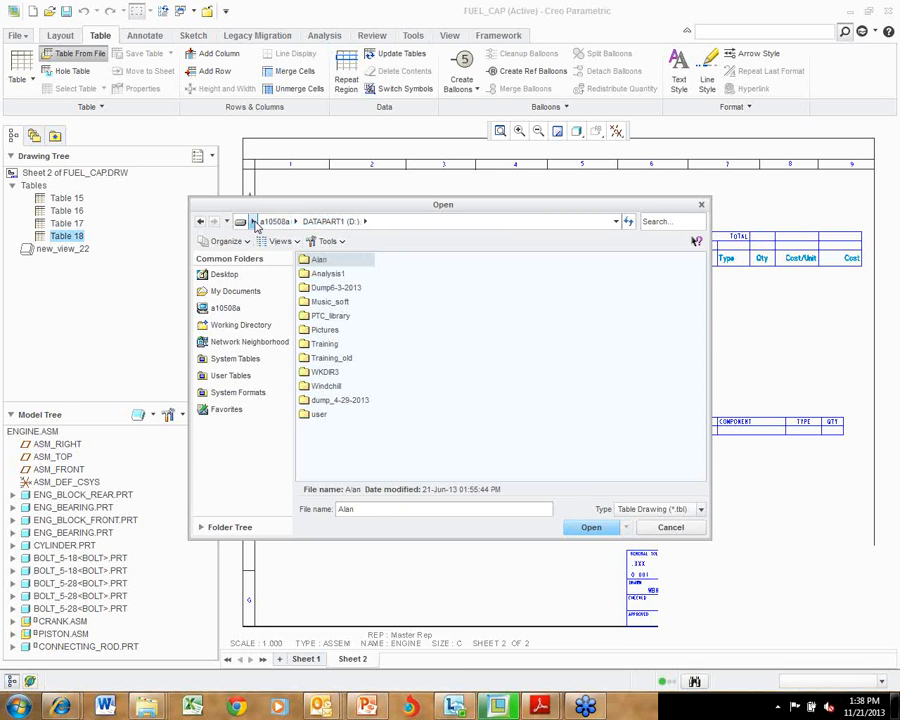
{"action": "left_click", "coordinate": [253, 221]}
{"action": "left_click", "coordinate": [268, 290]}
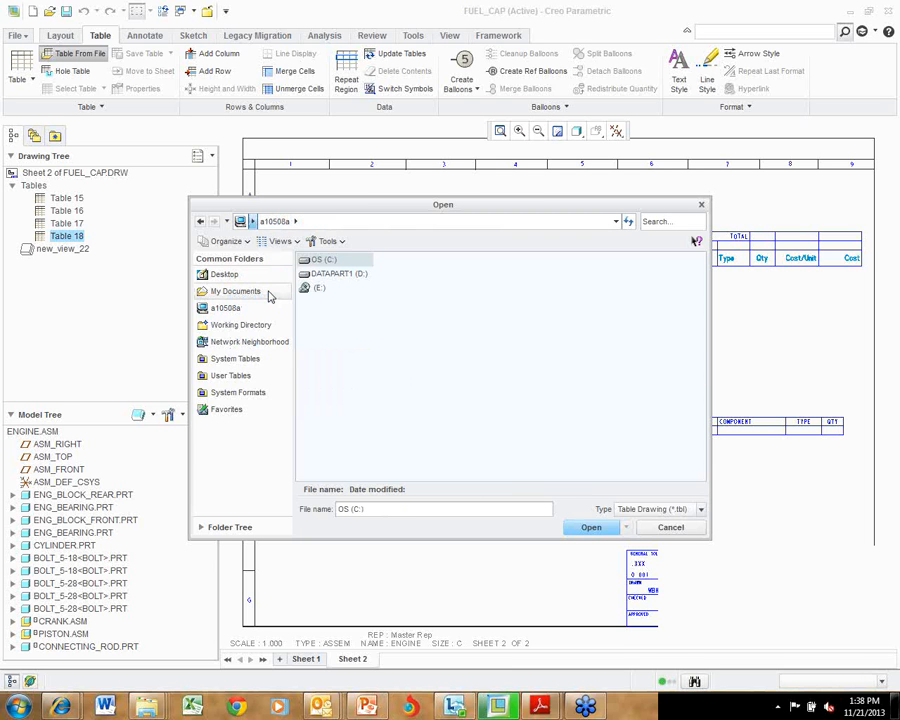
Browse the D: drive's Training folders through Creo2.0, Intro to Creo 2.0, Exercises, PTCU and CreoParametric2 to the Drawing_Details folder.
{"action": "double_click", "coordinate": [326, 274]}
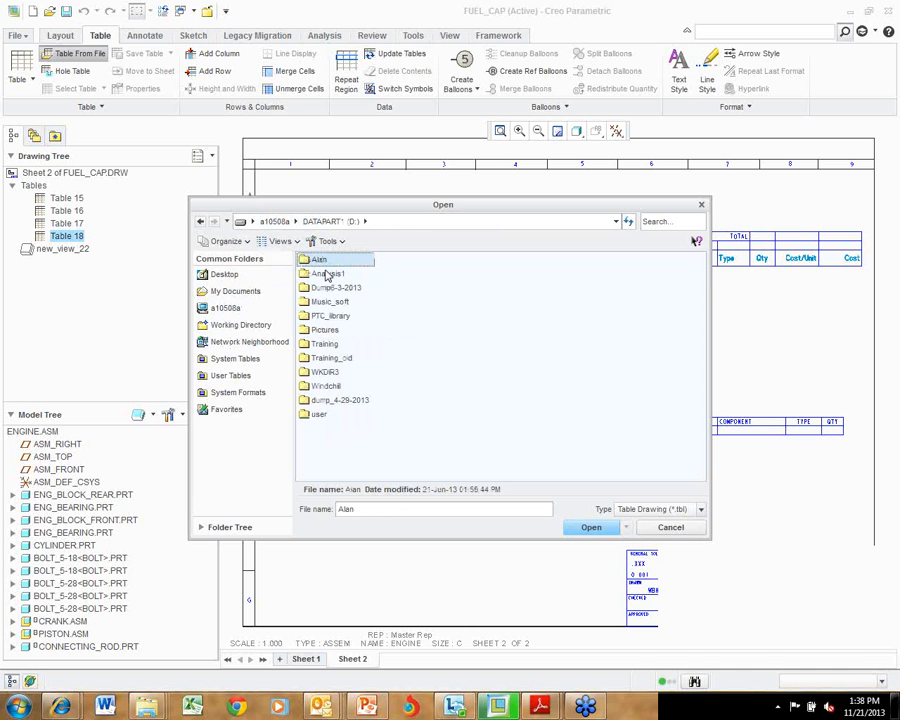
{"action": "left_click", "coordinate": [323, 344]}
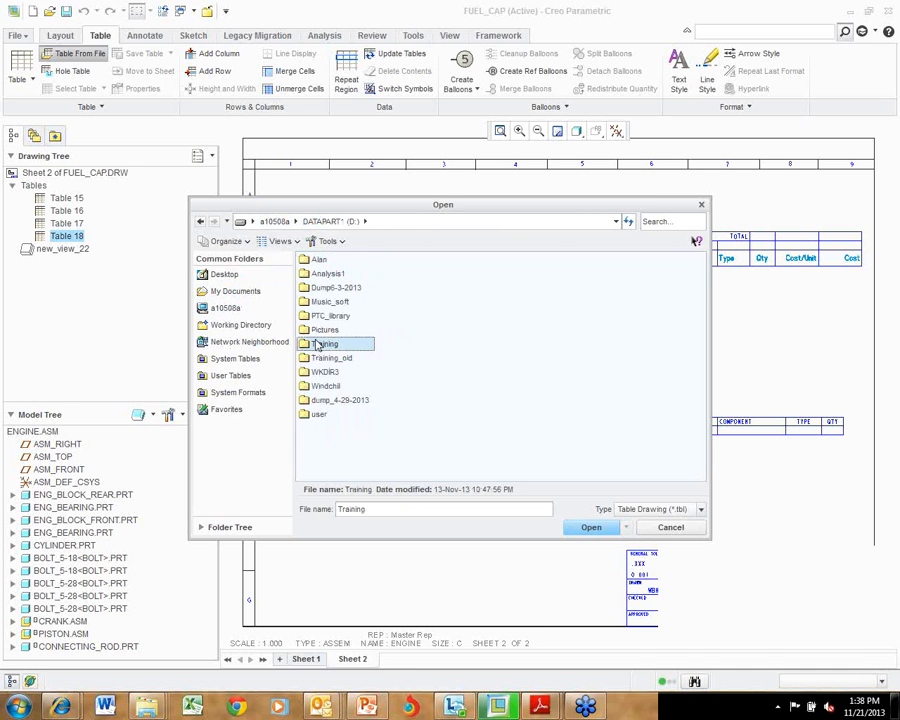
{"action": "double_click", "coordinate": [323, 344]}
{"action": "double_click", "coordinate": [323, 273]}
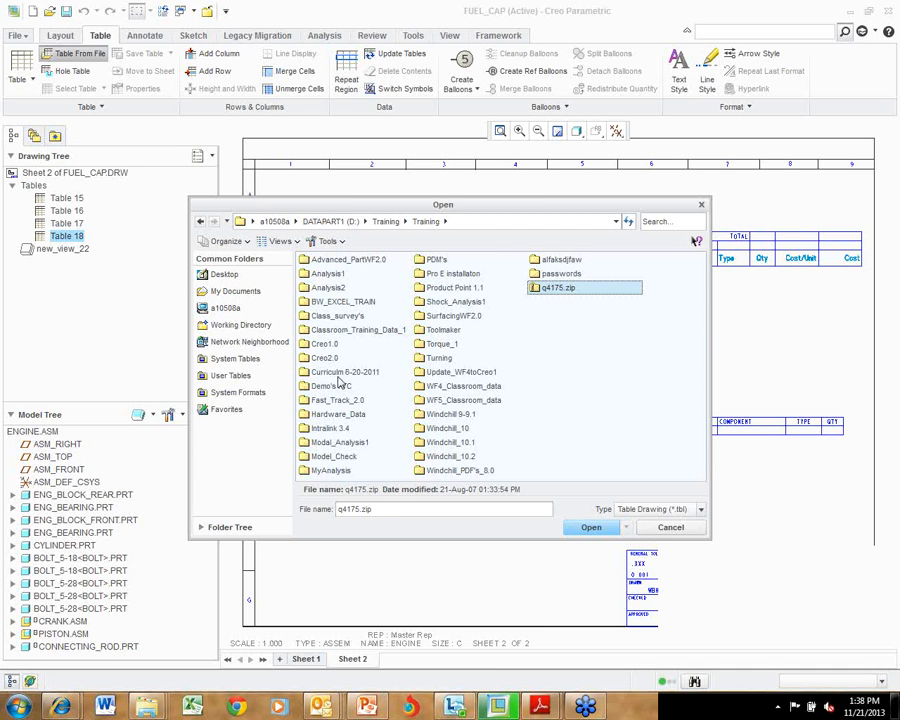
{"action": "double_click", "coordinate": [328, 357]}
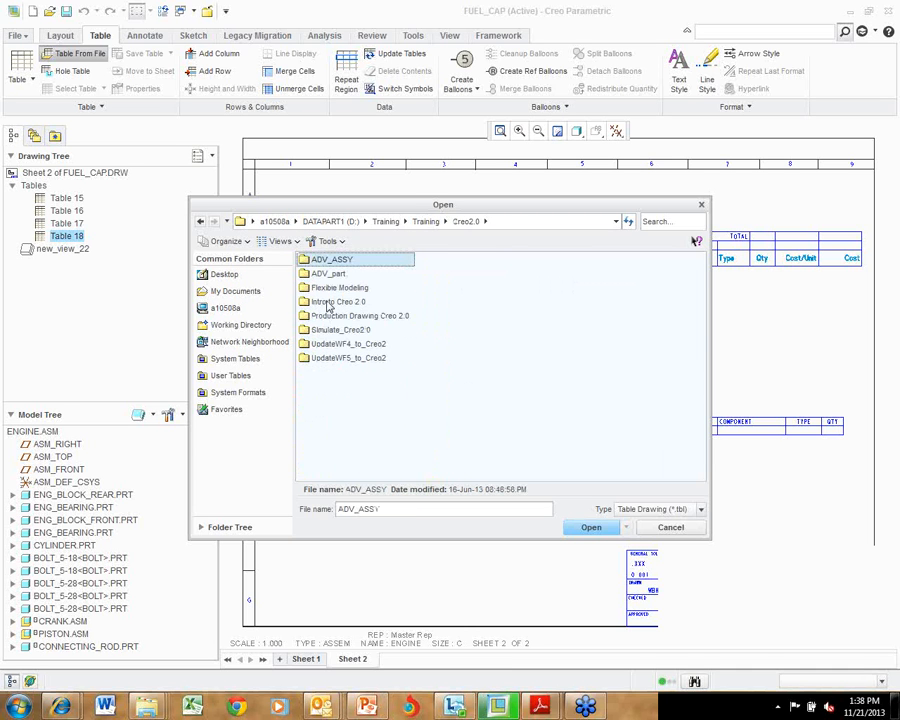
{"action": "double_click", "coordinate": [329, 301]}
{"action": "double_click", "coordinate": [327, 261]}
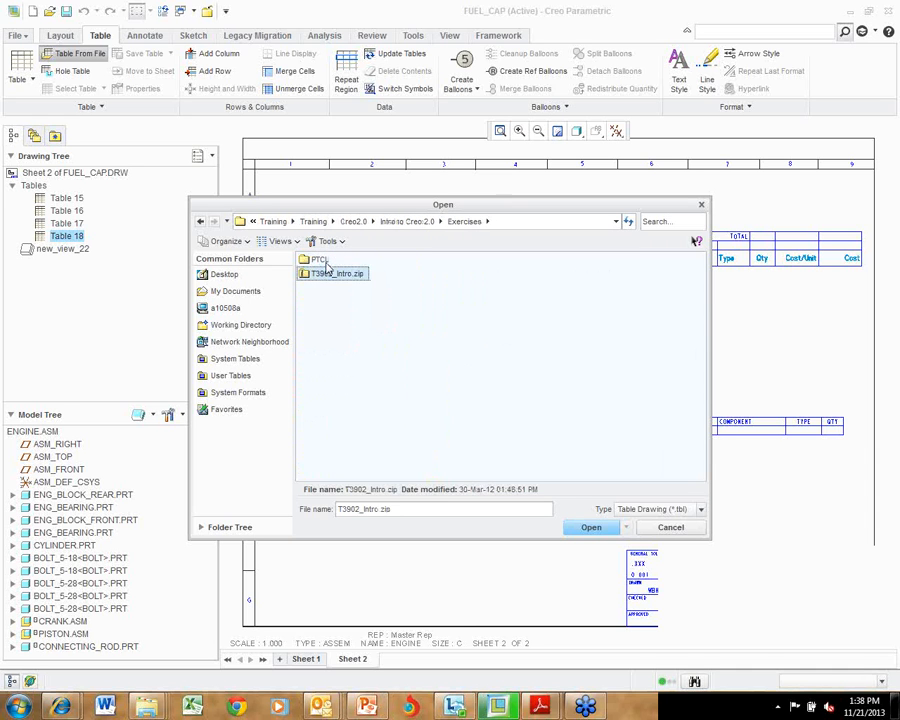
{"action": "double_click", "coordinate": [327, 261]}
{"action": "double_click", "coordinate": [327, 261]}
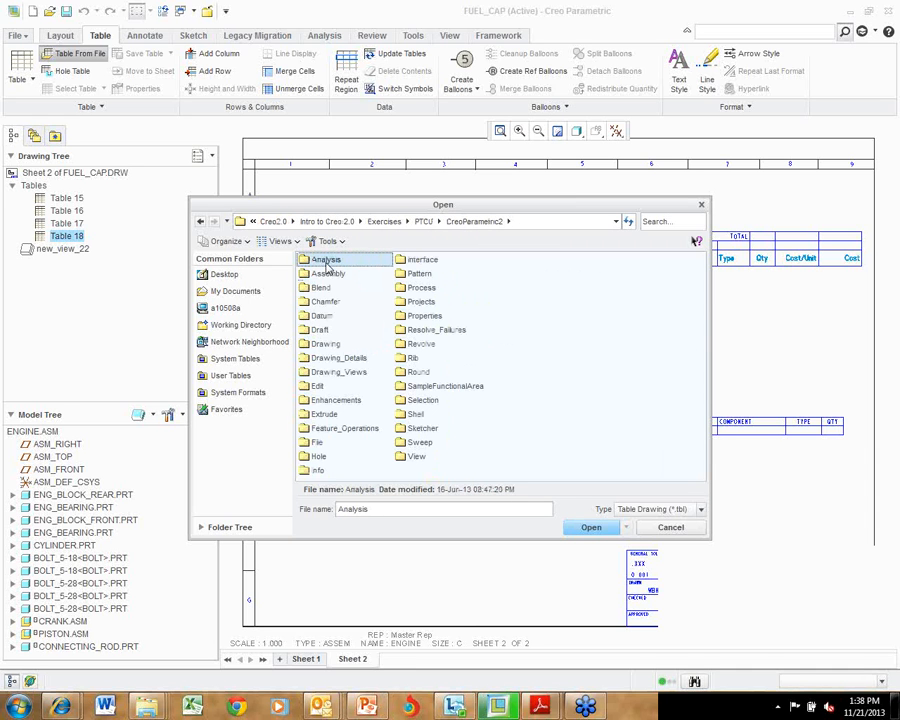
{"action": "double_click", "coordinate": [337, 359]}
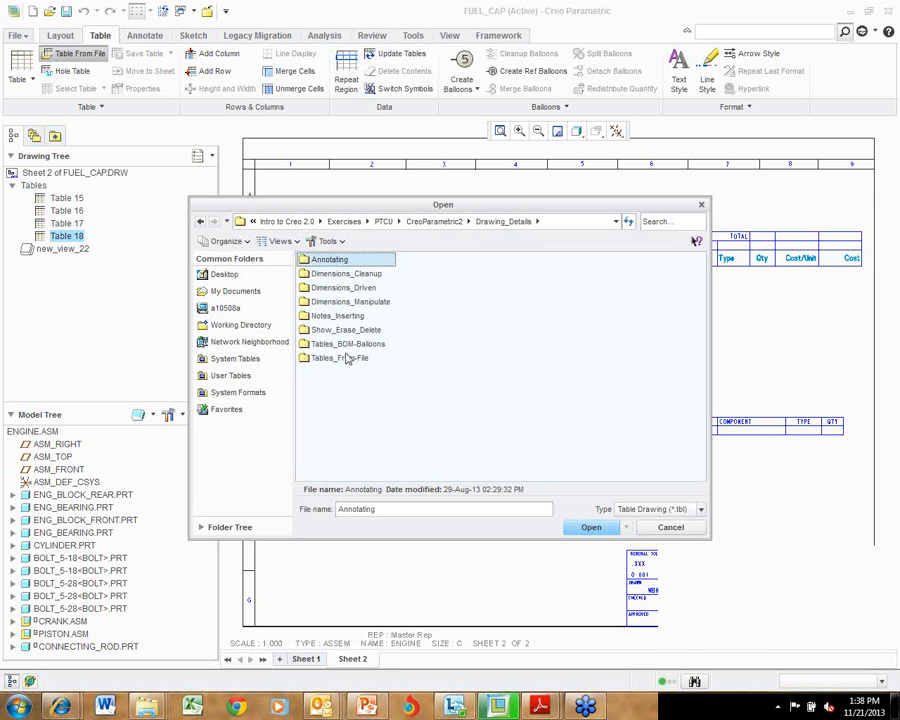
Insert the saved table bom_table.tbl from the Tables_BOM-Balloons folder, placing it below the exploded engine view beside the title block.
{"action": "double_click", "coordinate": [345, 344]}
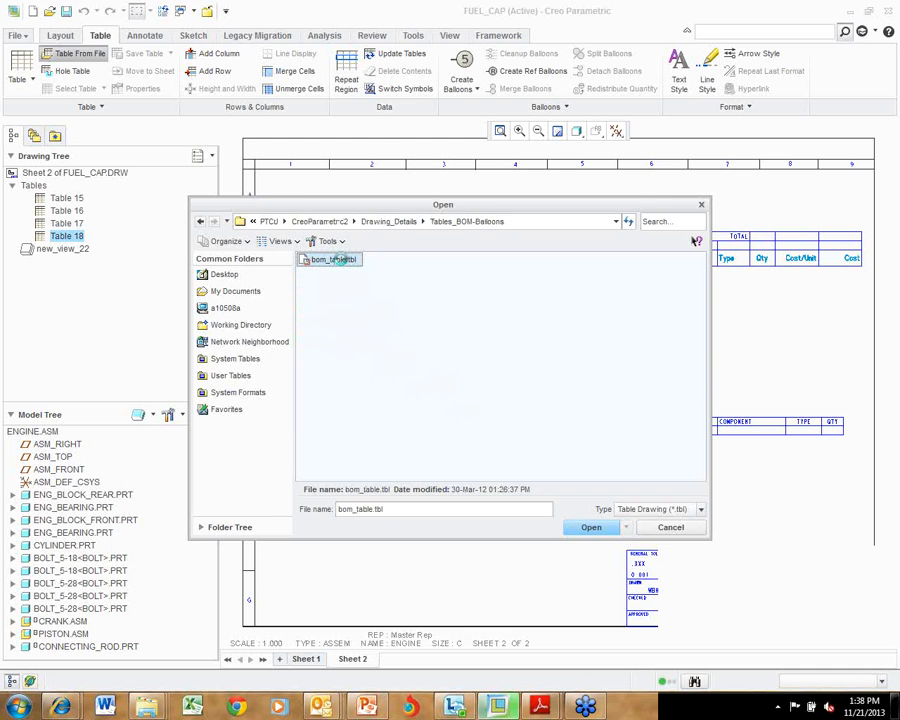
{"action": "double_click", "coordinate": [334, 260]}
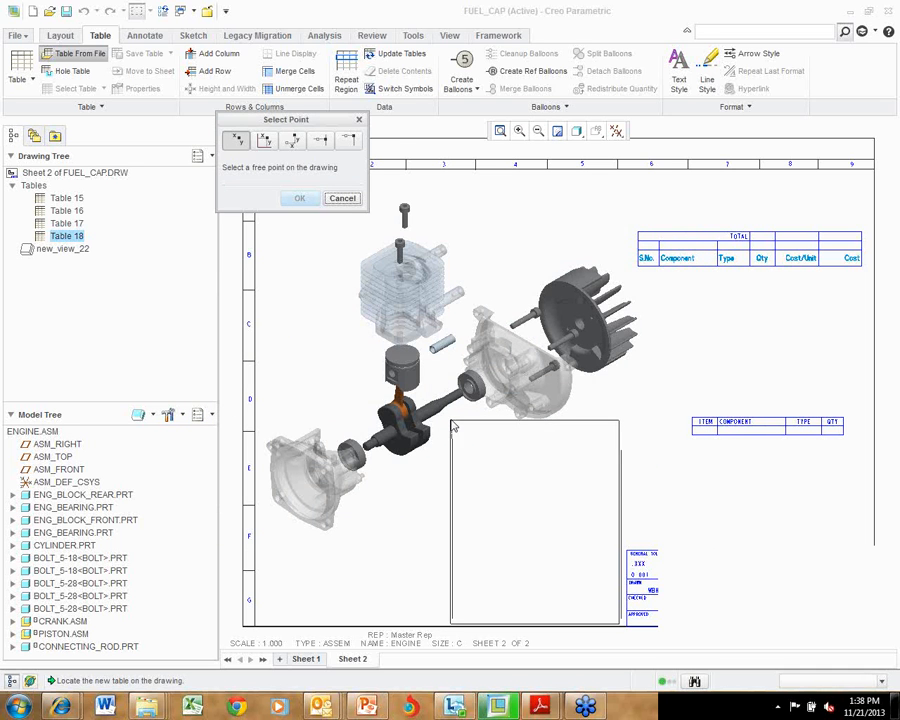
{"action": "left_click", "coordinate": [454, 421]}
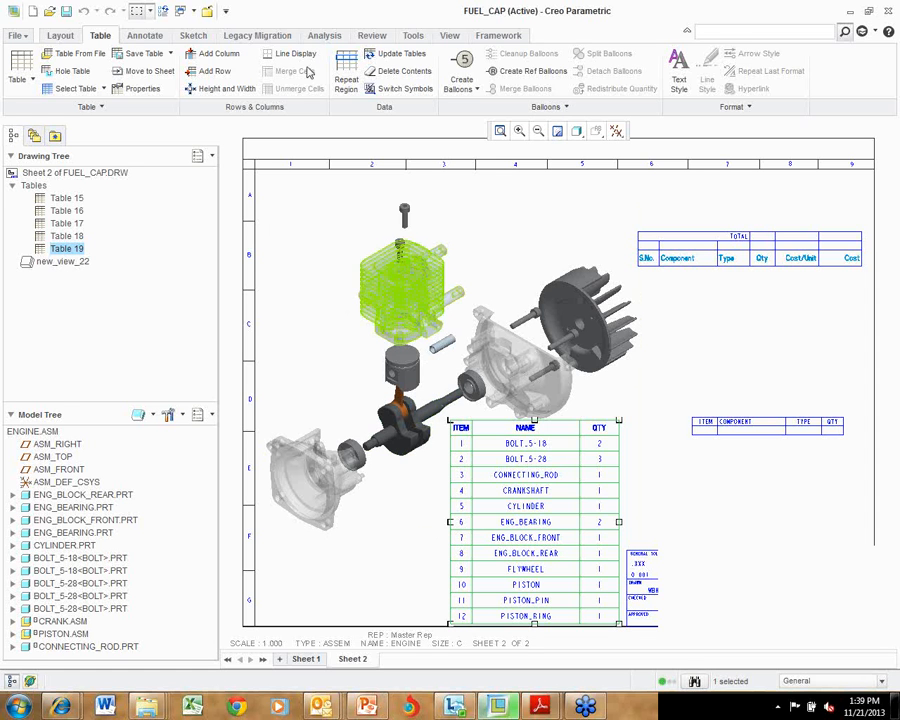
Examine the report symbols in the new BOM table's repeat region and update the tables to show the component data again.
{"action": "left_click", "coordinate": [346, 80]}
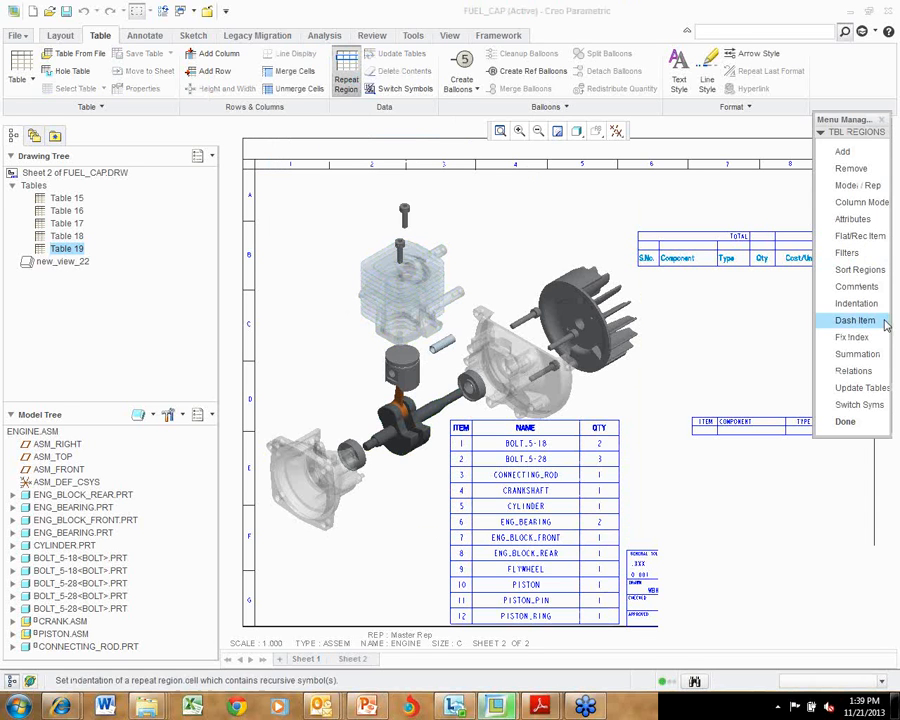
{"action": "left_click", "coordinate": [850, 388]}
{"action": "left_click", "coordinate": [866, 404]}
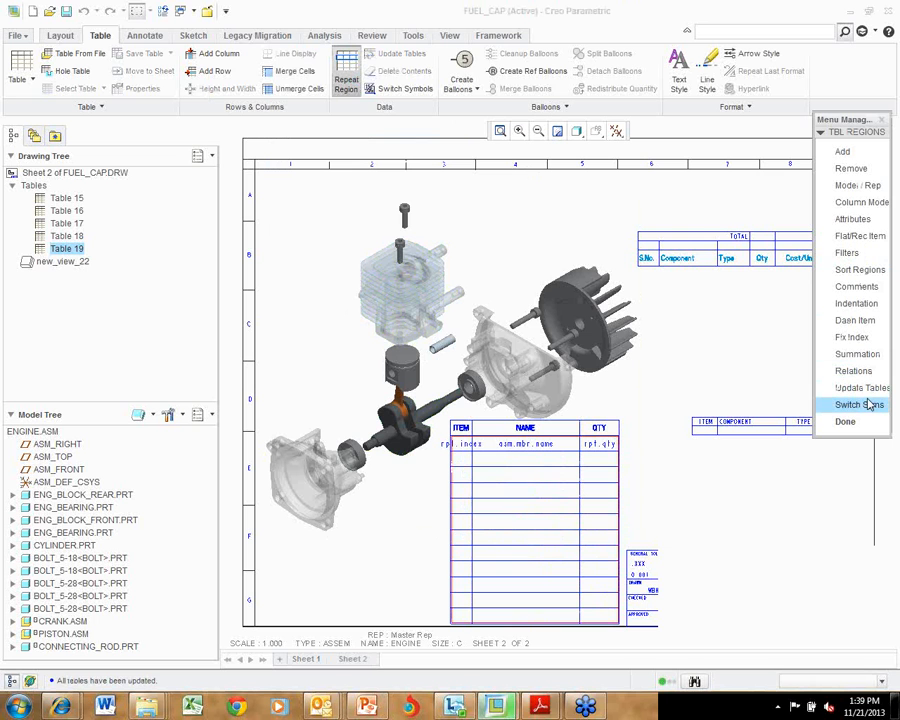
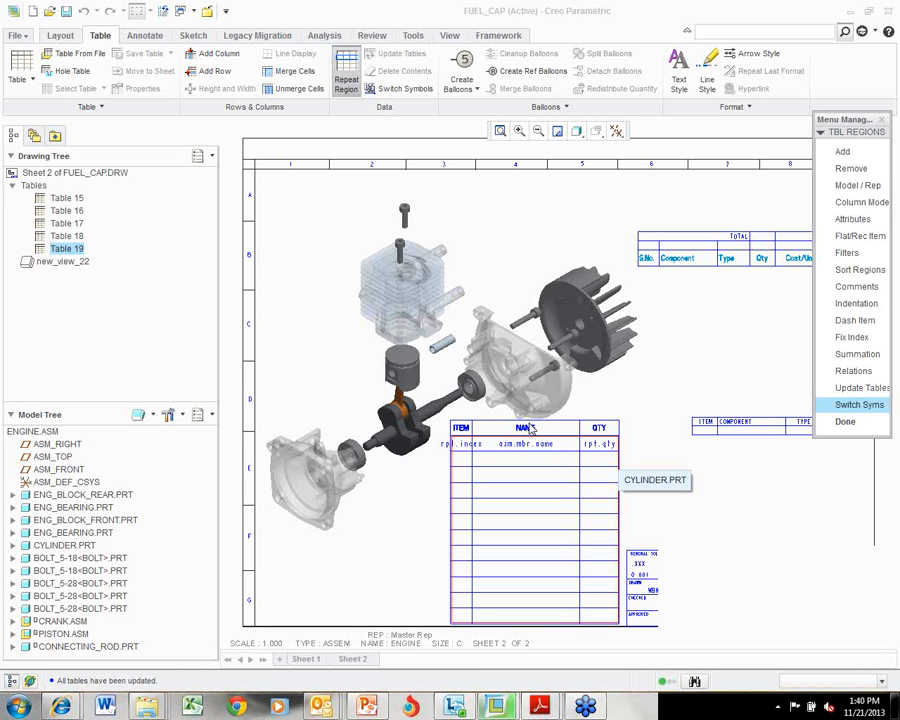
{"action": "left_click", "coordinate": [858, 388]}
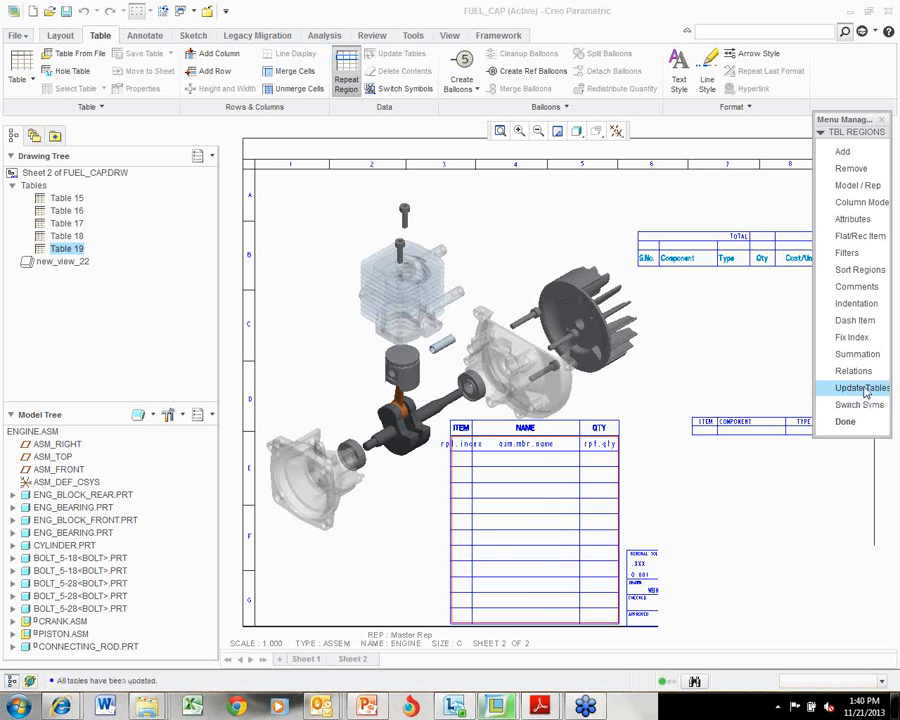
{"action": "left_click", "coordinate": [859, 405]}
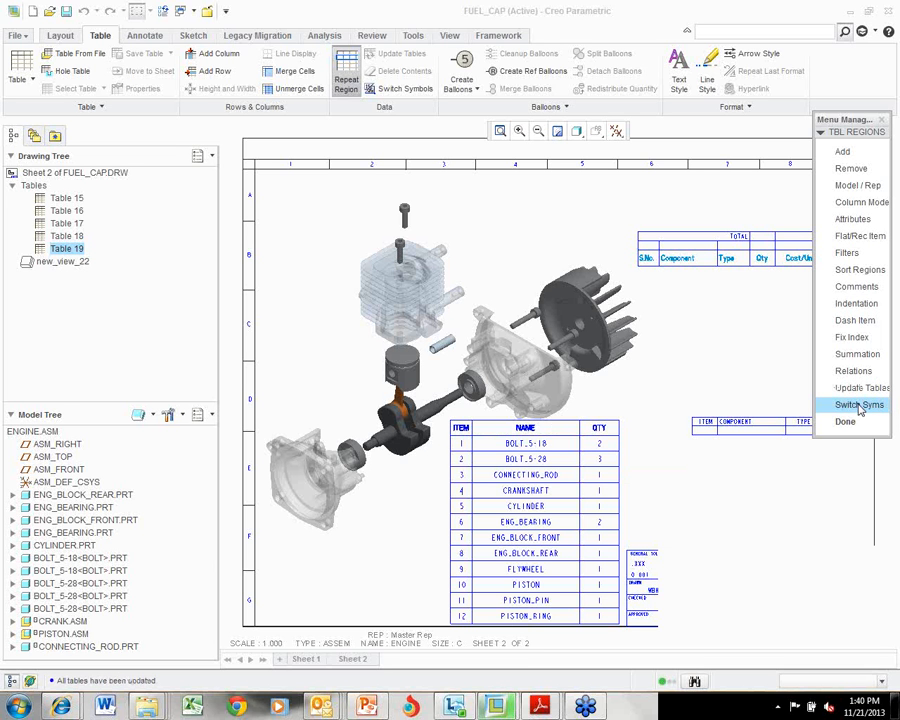
{"action": "left_click", "coordinate": [852, 421]}
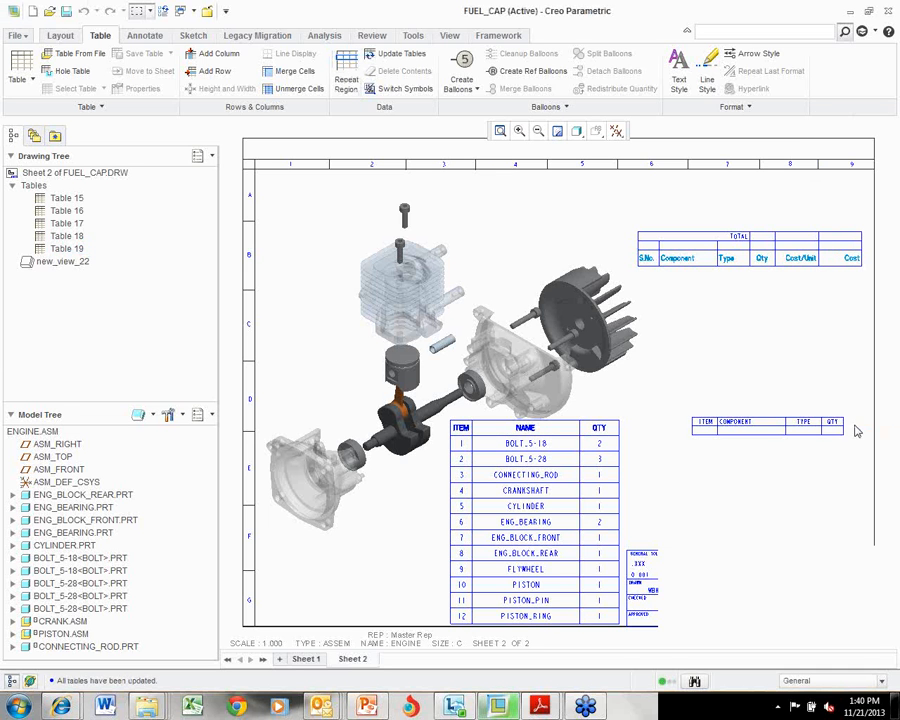
Create BOM balloons by view on the exploded engine view, using the repeat region of the ITEM/NAME/QTY table.
{"action": "left_click", "coordinate": [462, 68]}
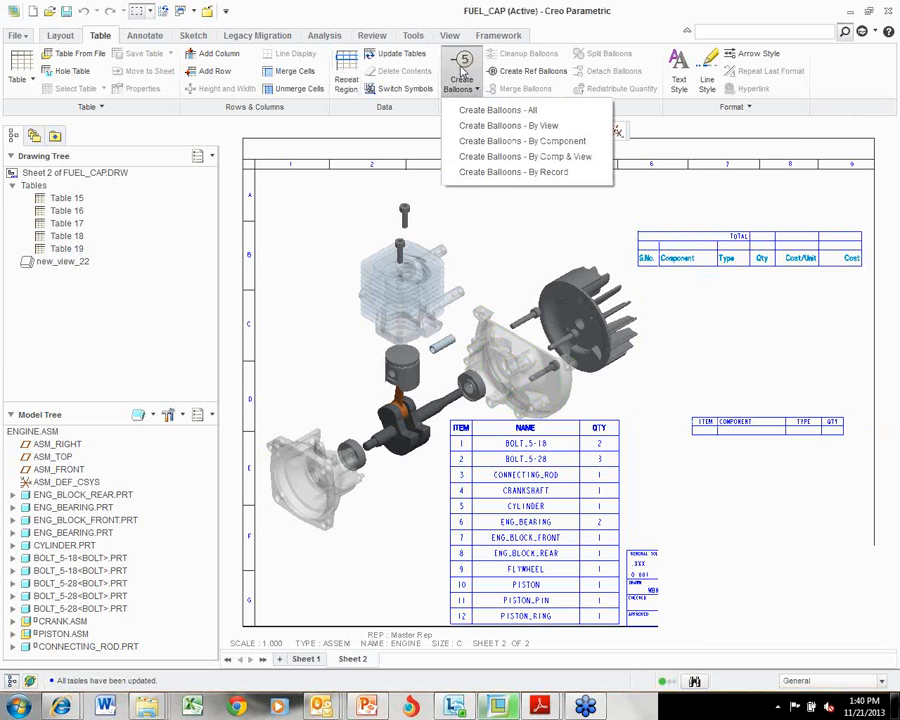
{"action": "left_click", "coordinate": [502, 126]}
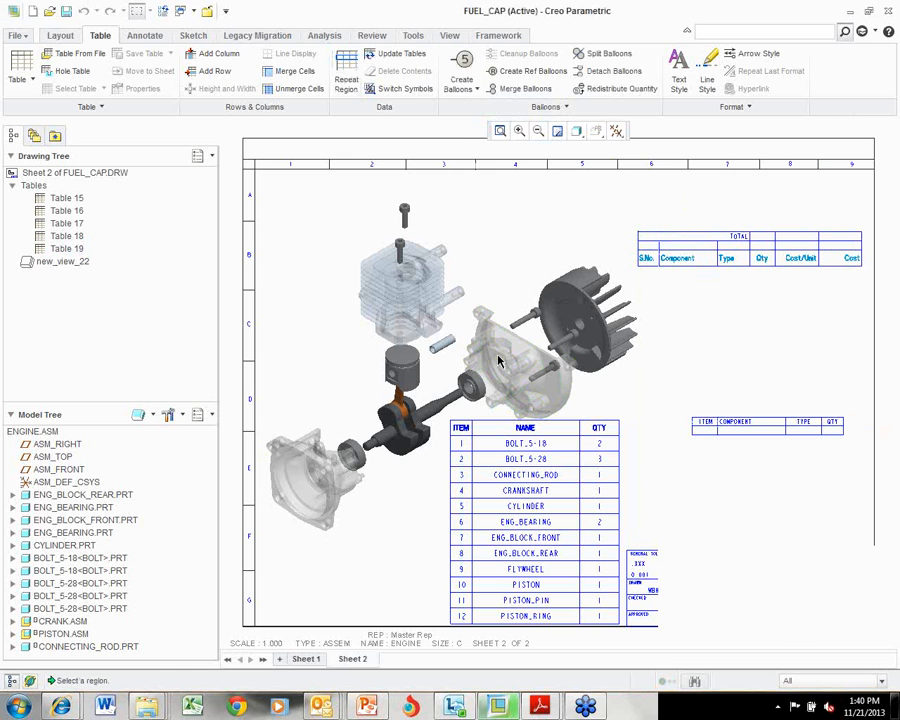
{"action": "left_click", "coordinate": [495, 482]}
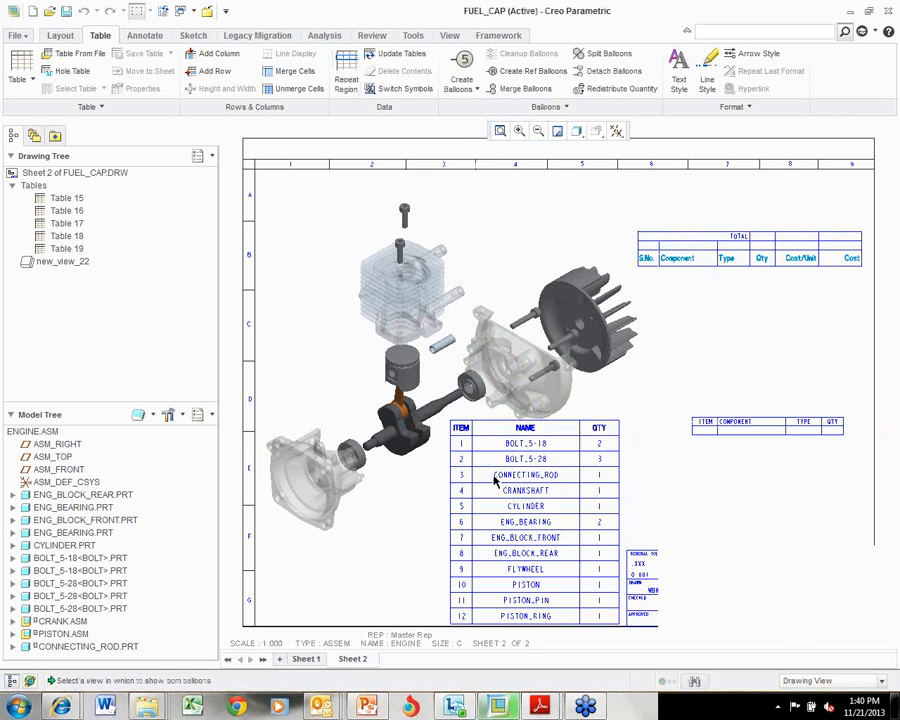
{"action": "left_click", "coordinate": [415, 333]}
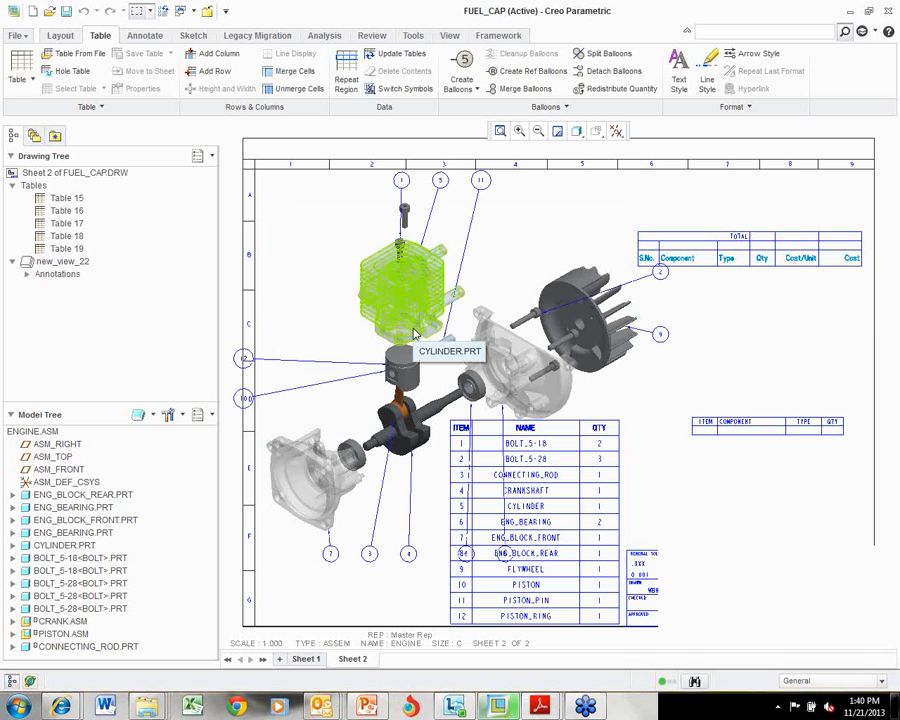
Rearrange the tables: TOTAL cost table above the flywheel, ITEM/COMPONENT table below the rear engine block, and BOM table beside the exploded view.
{"action": "left_click", "coordinate": [657, 240]}
{"action": "left_click_drag", "start_coordinate": [637, 233], "coordinate": [543, 186]}
{"action": "left_click", "coordinate": [693, 420]}
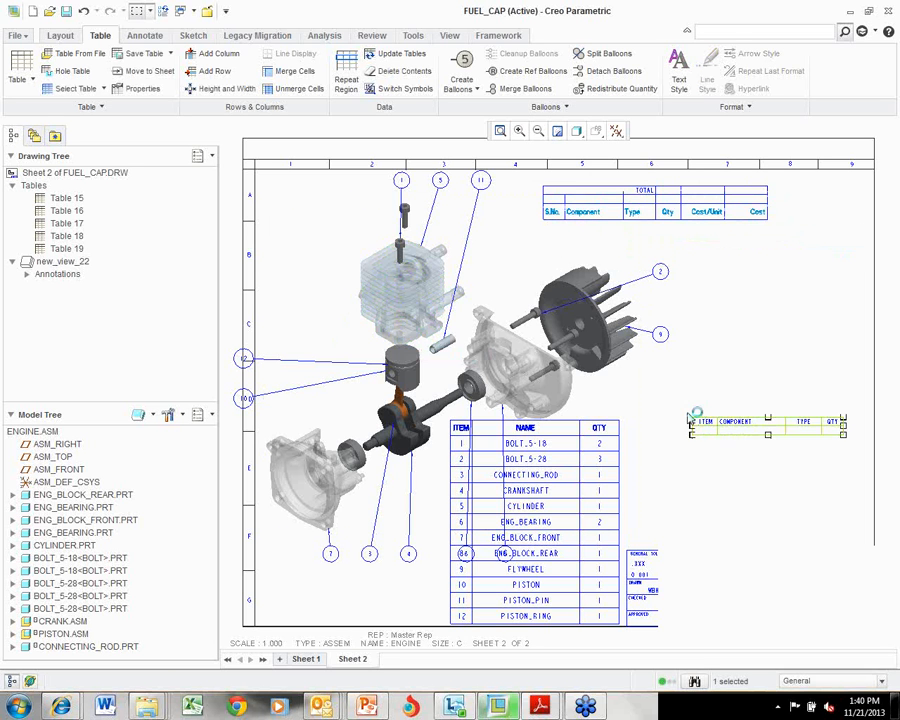
{"action": "left_click_drag", "start_coordinate": [695, 414], "coordinate": [276, 596]}
{"action": "left_click", "coordinate": [503, 480]}
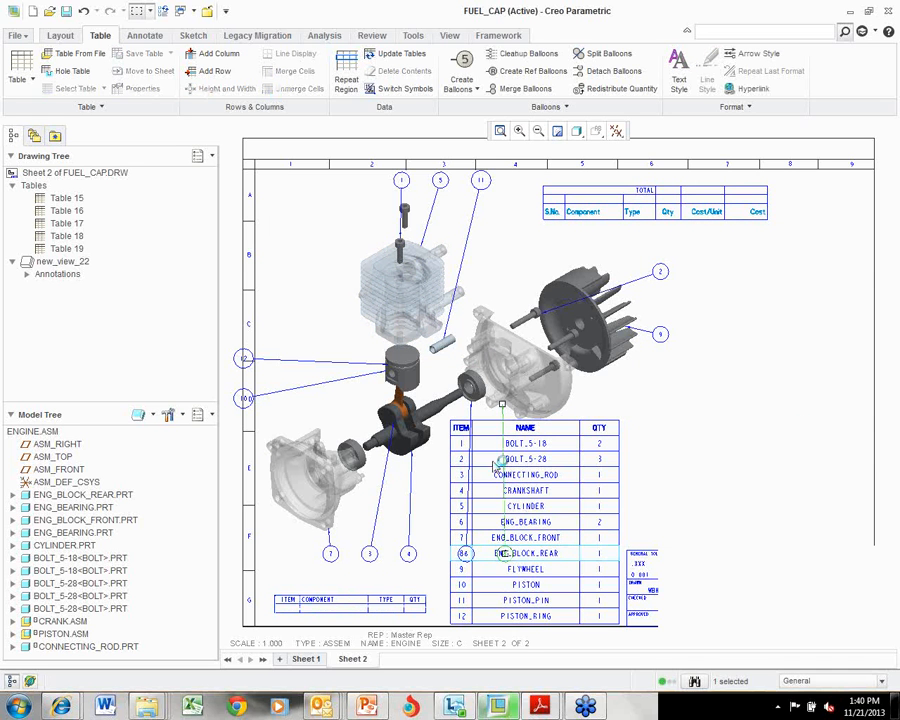
{"action": "left_click", "coordinate": [449, 430]}
{"action": "mouse_move", "coordinate": [449, 430]}
{"action": "left_mouse_down"}
{"action": "mouse_move", "coordinate": [647, 402]}
{"action": "mouse_move", "coordinate": [716, 284]}
{"action": "mouse_move", "coordinate": [689, 292]}
{"action": "left_mouse_up"}
{"action": "left_click", "coordinate": [624, 488]}
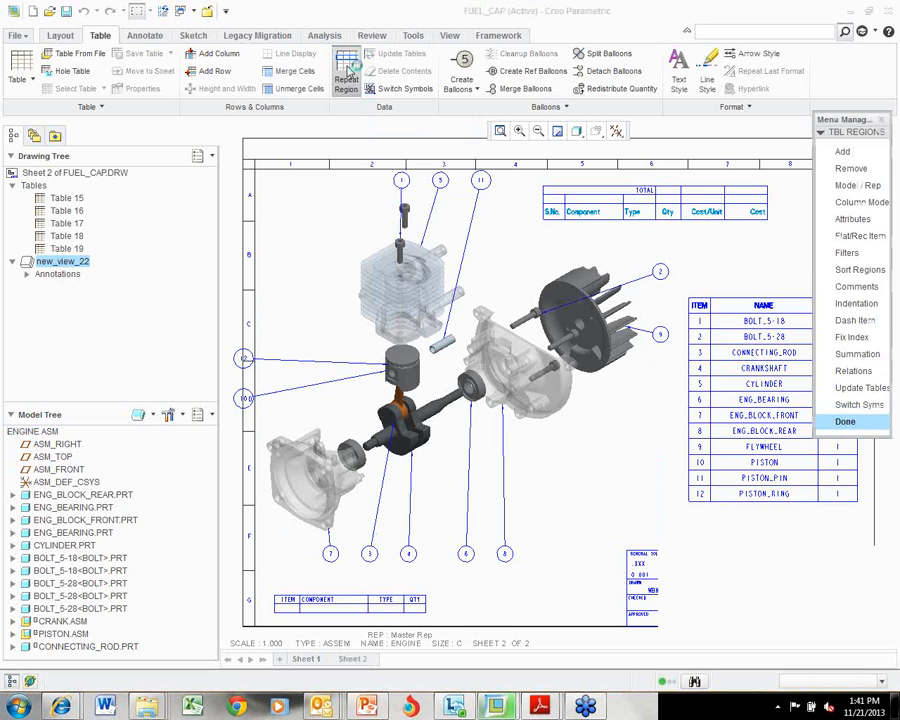
Update the tables, switch to report symbols, and add a simple repeat region across the ITEM/COMPONENT table's empty row, from ITEM to QTY.
{"action": "left_click", "coordinate": [858, 388]}
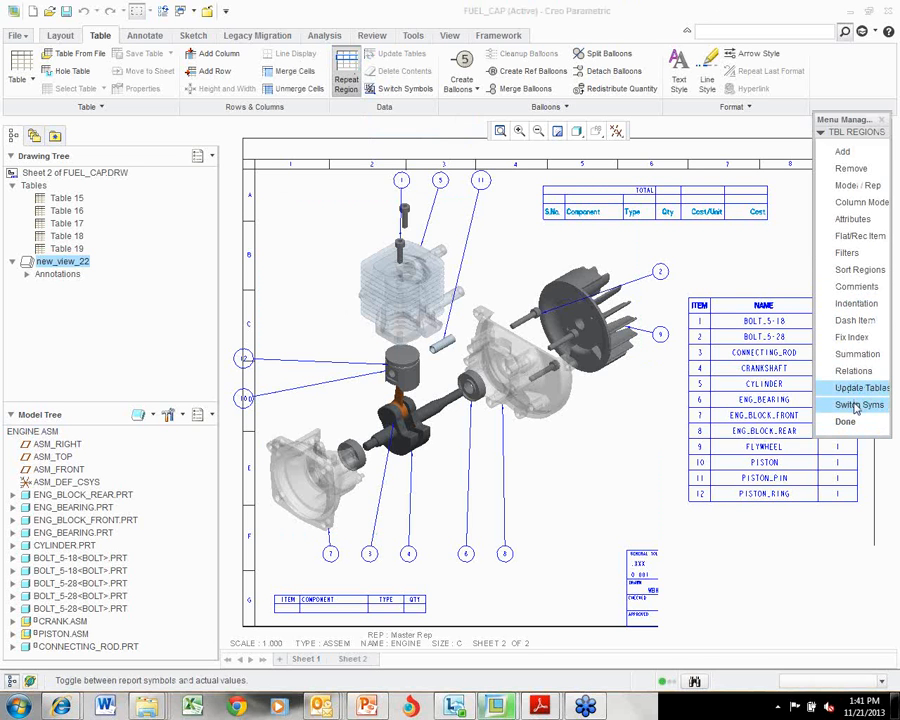
{"action": "left_click", "coordinate": [856, 405]}
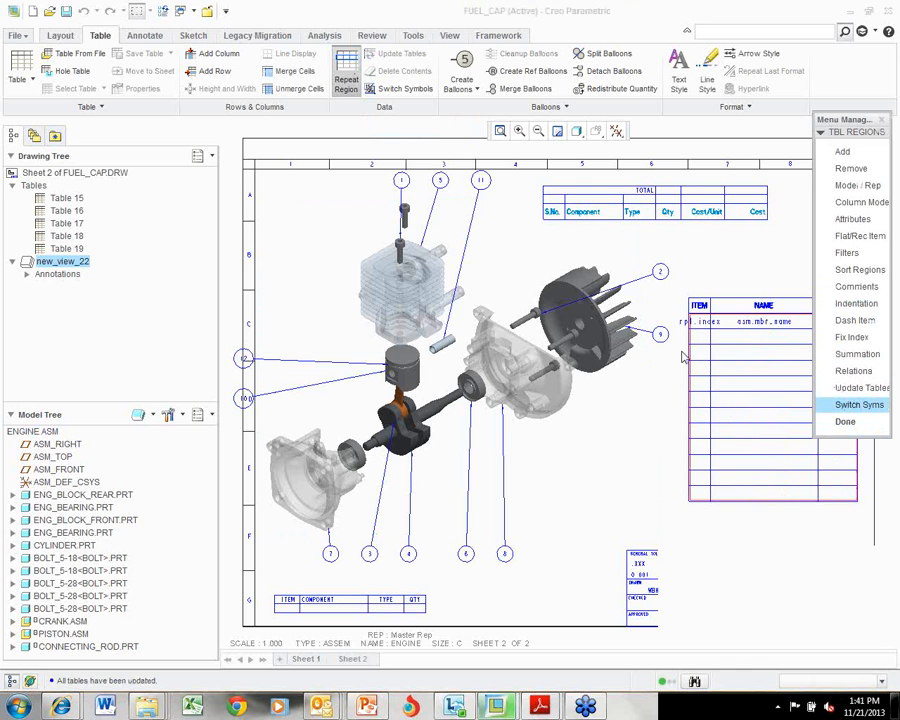
{"action": "left_click", "coordinate": [845, 152]}
{"action": "left_click", "coordinate": [848, 461]}
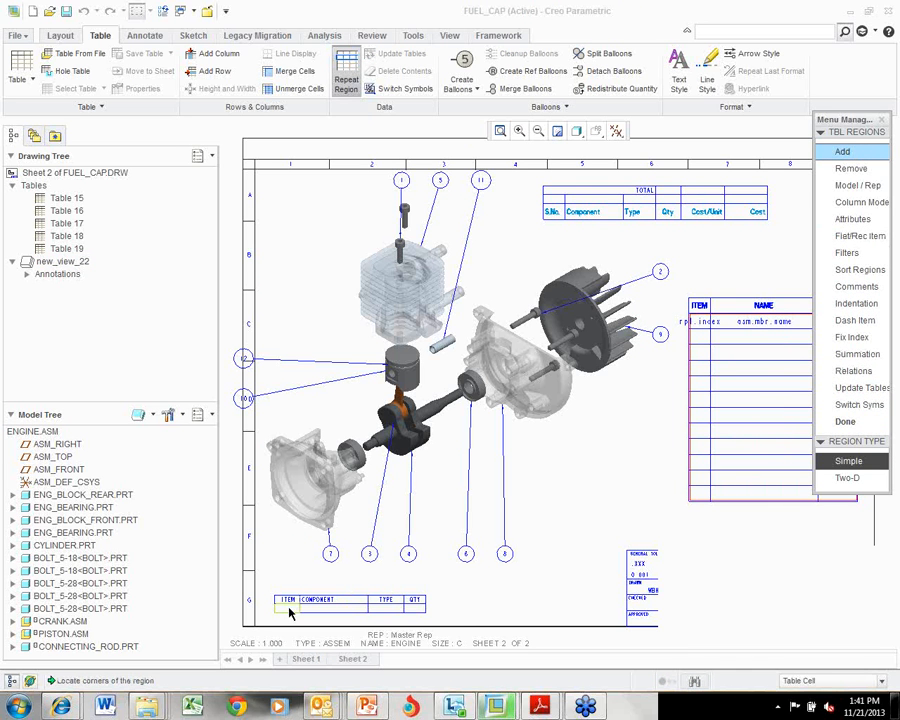
{"action": "left_click", "coordinate": [290, 613]}
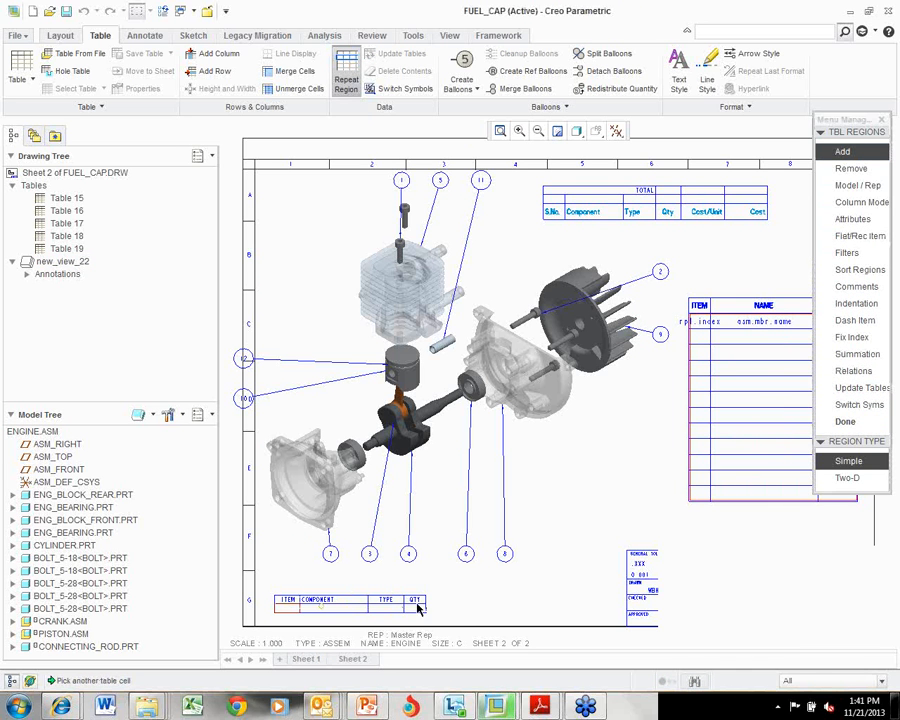
{"action": "left_click", "coordinate": [418, 610]}
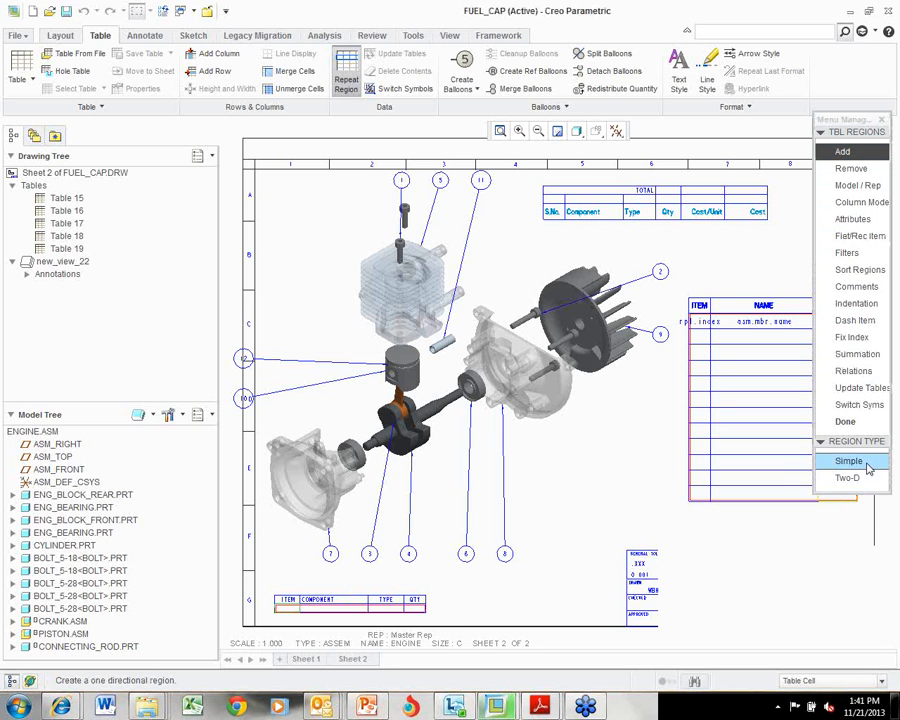
{"action": "left_click", "coordinate": [866, 425]}
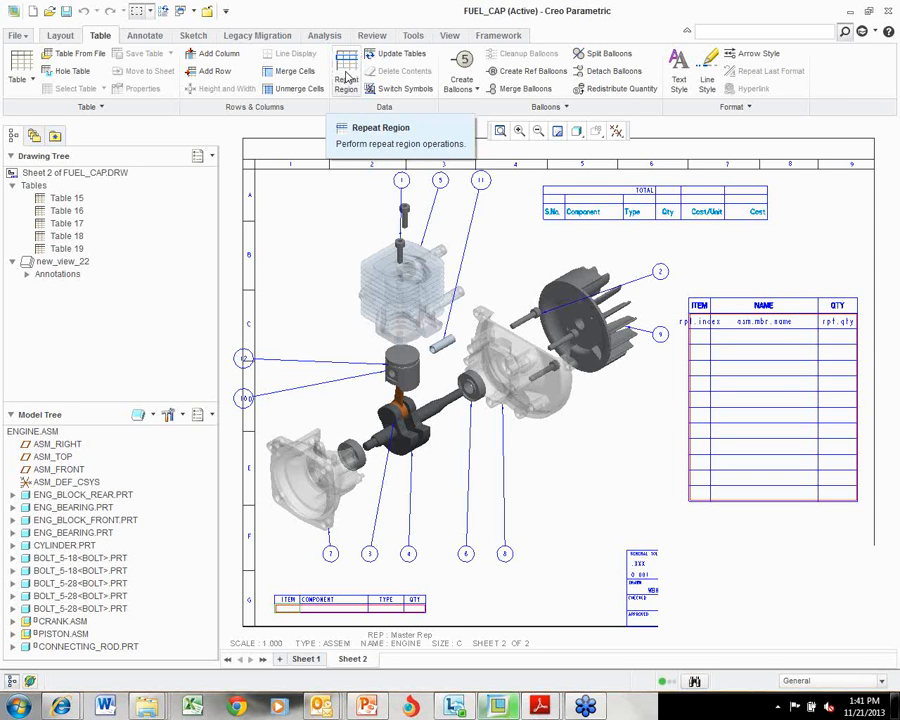
{"action": "left_click", "coordinate": [346, 78]}
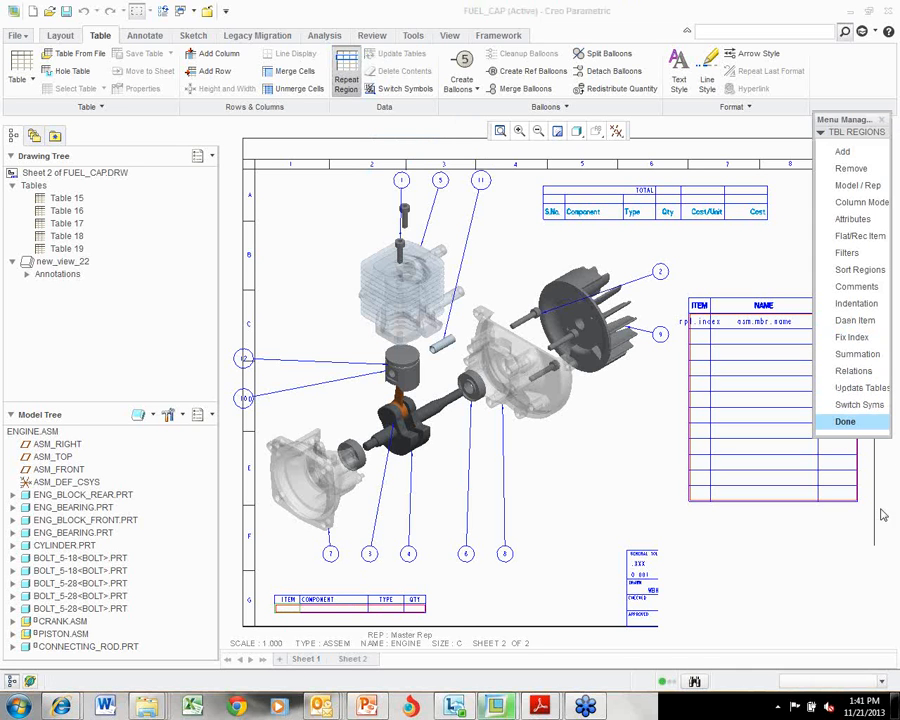
{"action": "left_click", "coordinate": [880, 423]}
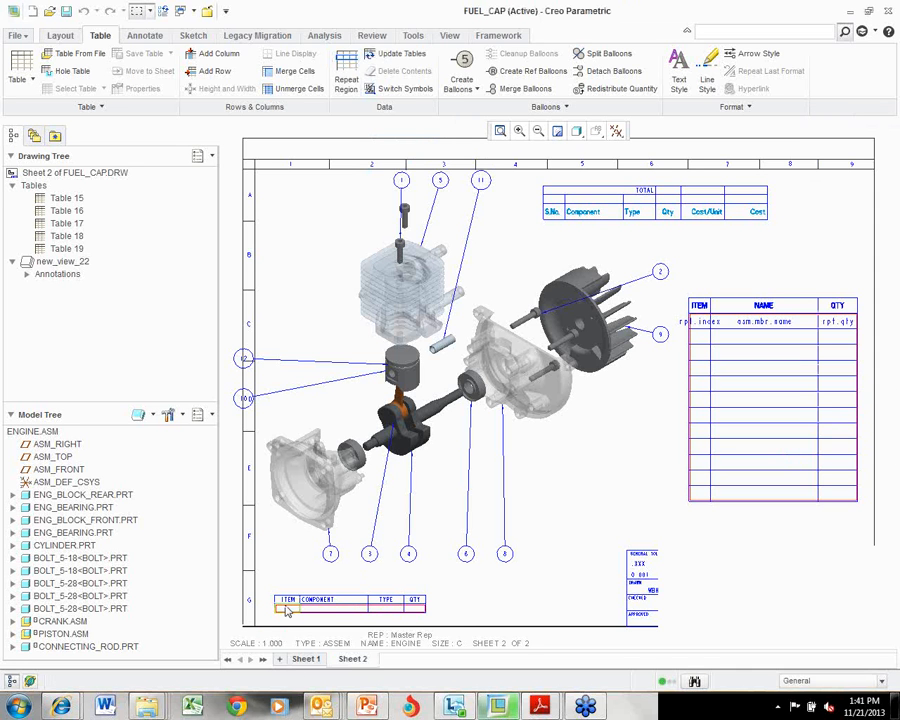
{"action": "right_click", "coordinate": [286, 608]}
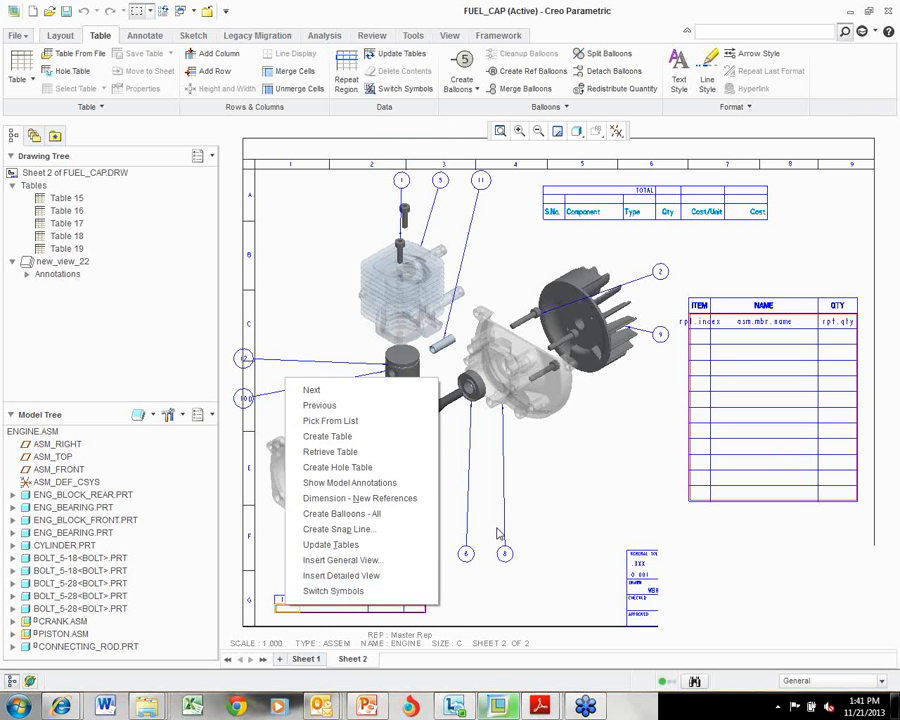
{"action": "left_click", "coordinate": [575, 524]}
{"action": "left_click", "coordinate": [571, 512]}
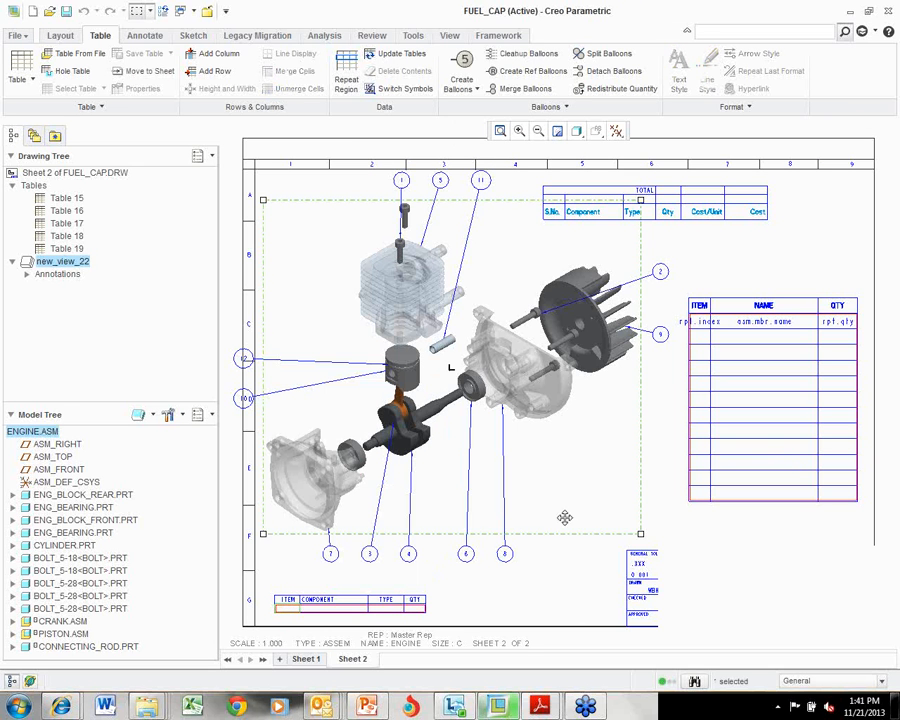
{"action": "left_click", "coordinate": [510, 598]}
Assign the report parameter rpt.index to the empty cell below ITEM in the ITEM/COMPONENT table.
{"action": "left_click", "coordinate": [290, 613]}
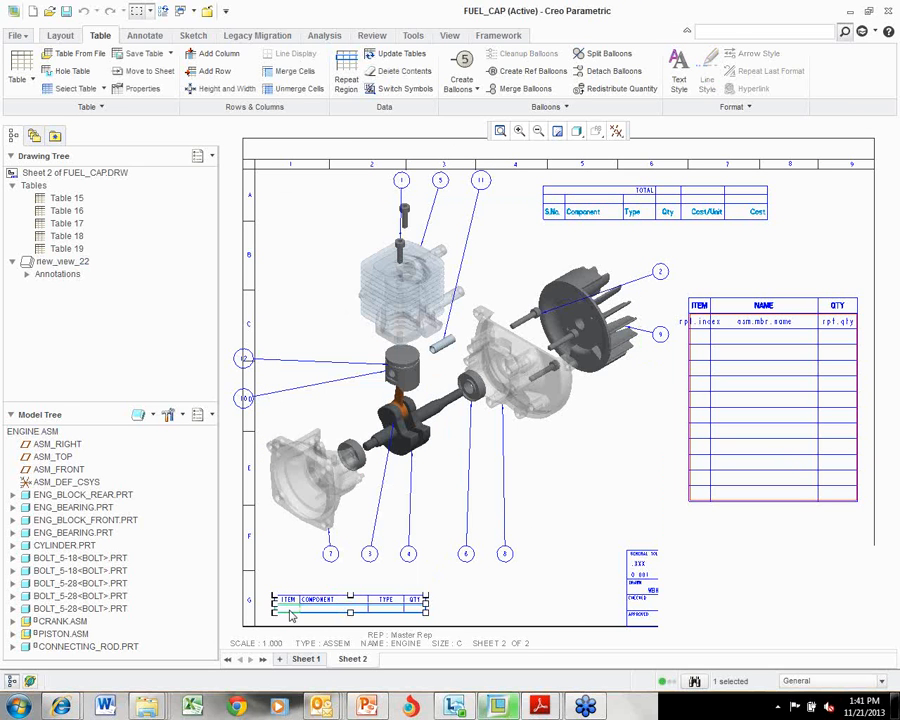
{"action": "right_click", "coordinate": [290, 614]}
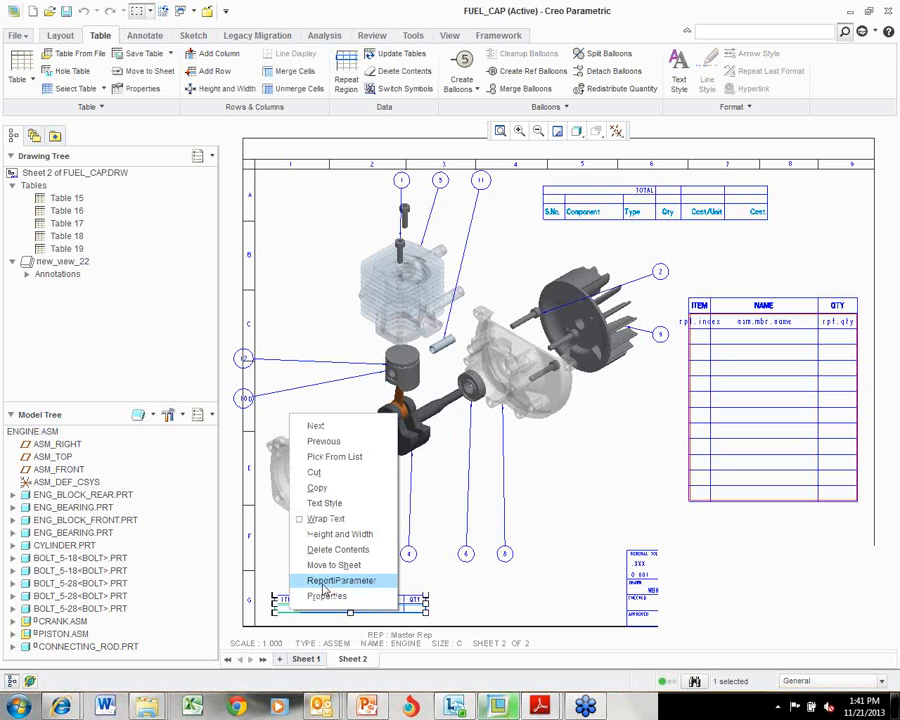
{"action": "left_click", "coordinate": [322, 584]}
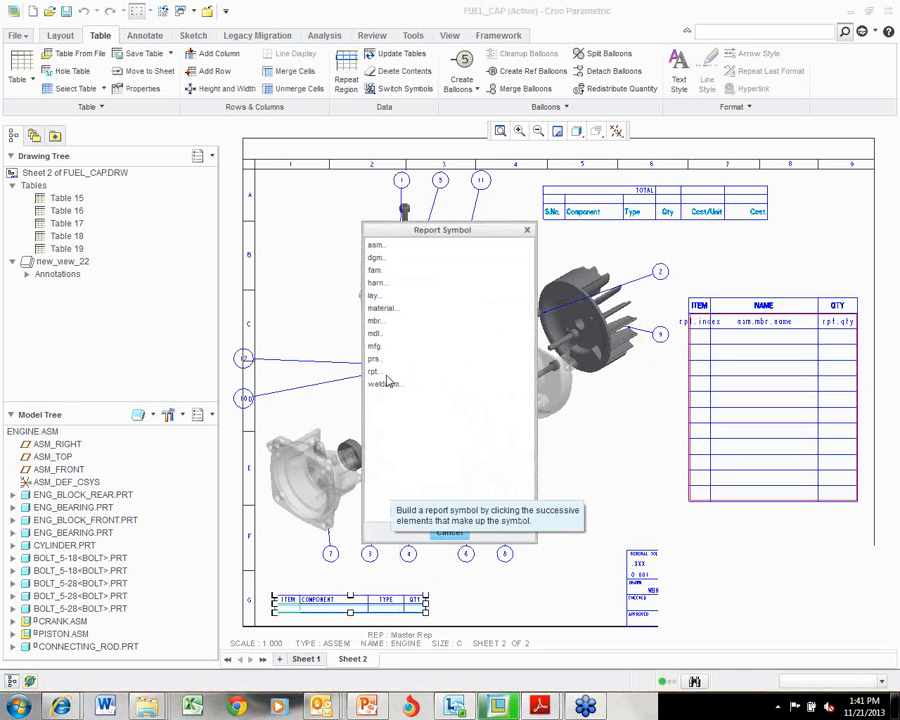
{"action": "left_click", "coordinate": [386, 374]}
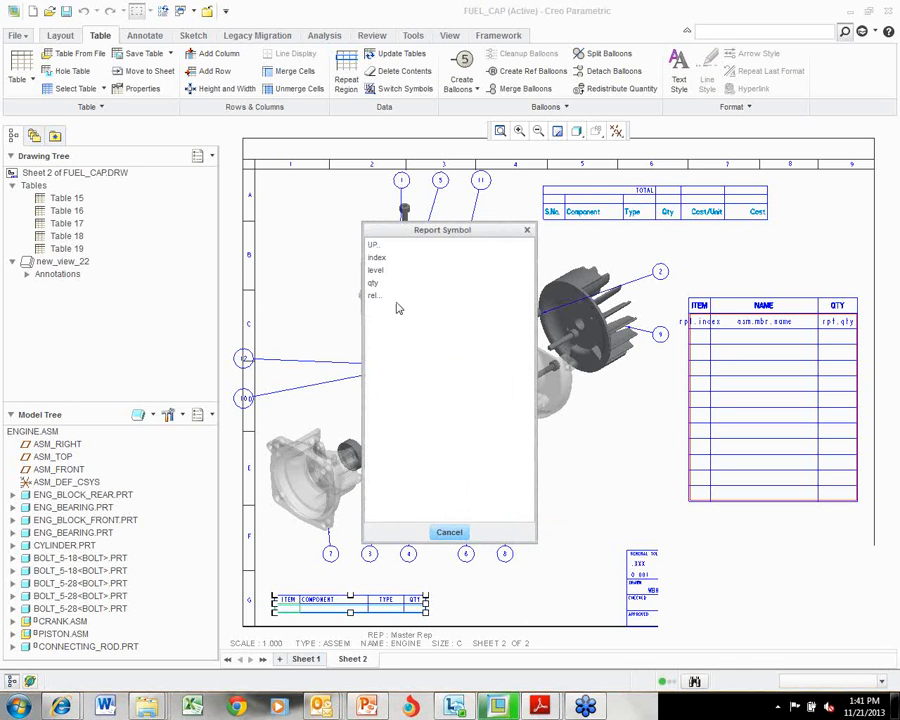
{"action": "left_click", "coordinate": [388, 259]}
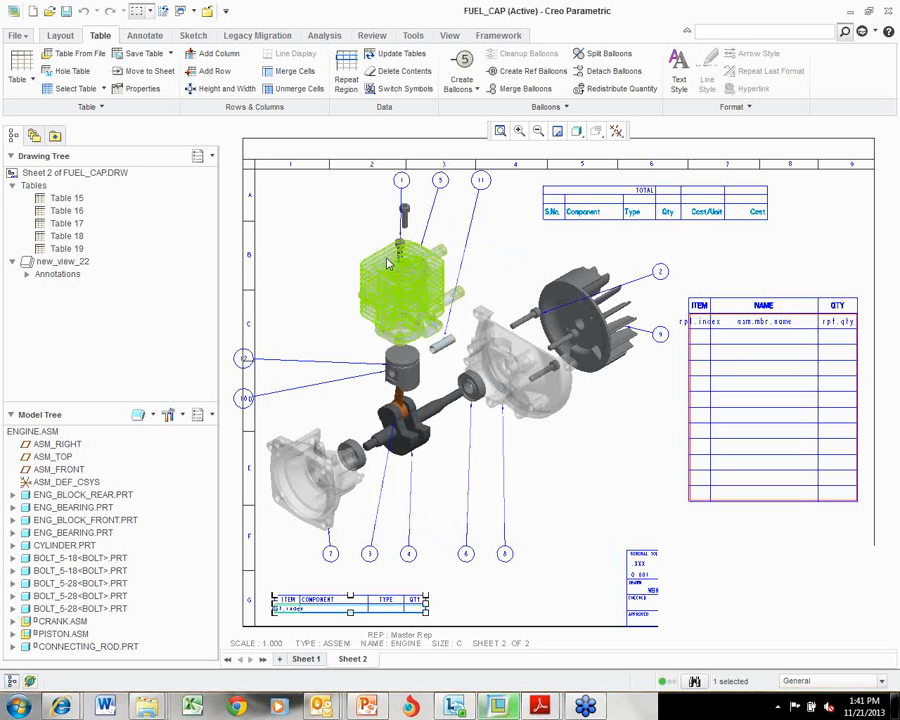
Assign the report parameter asm.mbr.name to the empty cell below COMPONENT in the same table.
{"action": "right_click", "coordinate": [335, 612]}
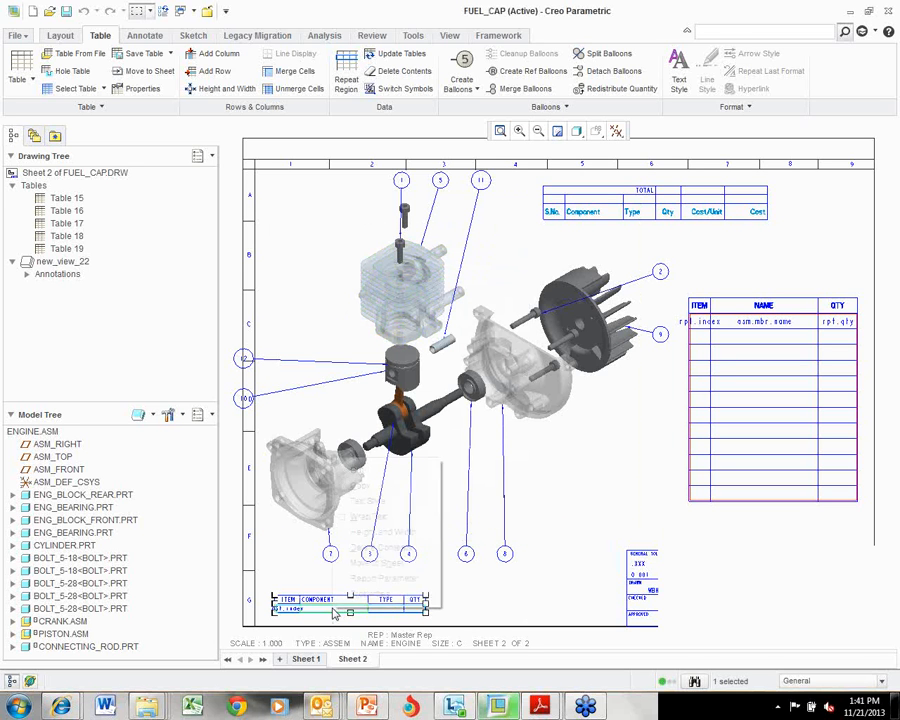
{"action": "left_click", "coordinate": [376, 580]}
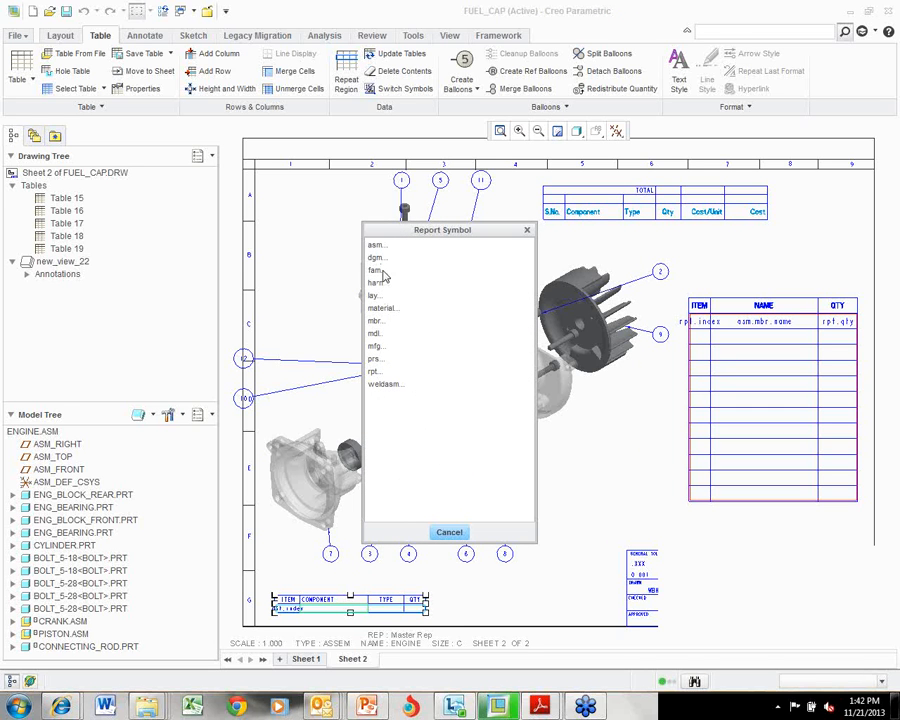
{"action": "left_click", "coordinate": [375, 371]}
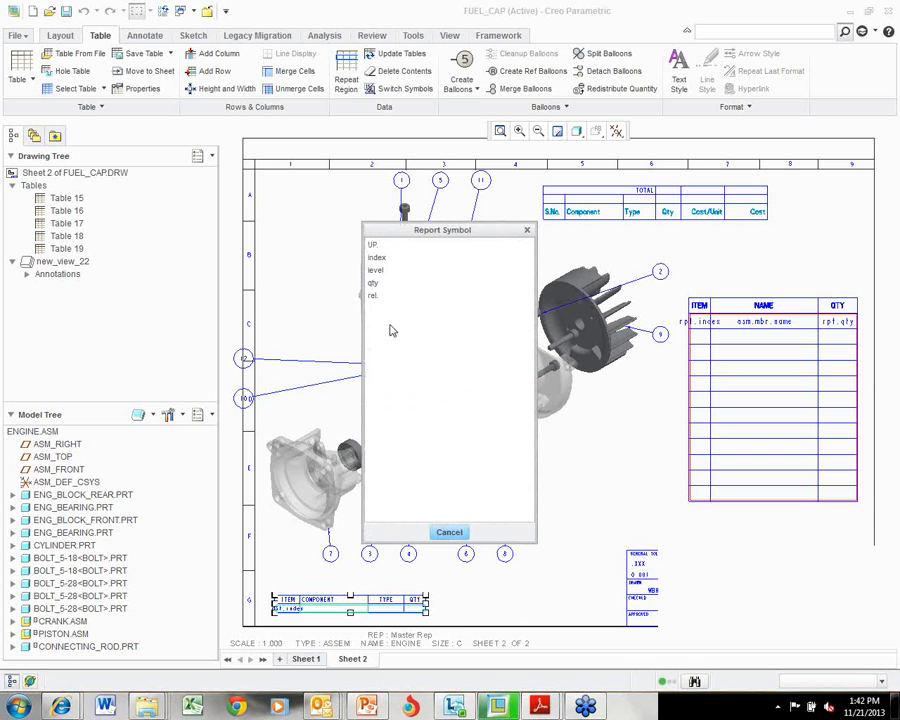
{"action": "left_click", "coordinate": [372, 245]}
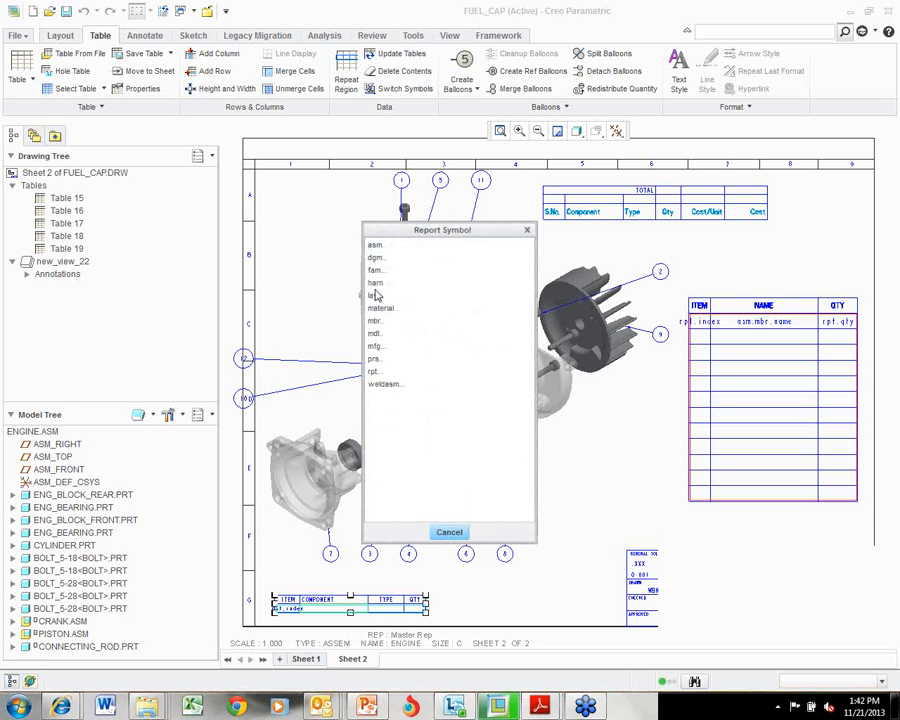
{"action": "left_click", "coordinate": [373, 244]}
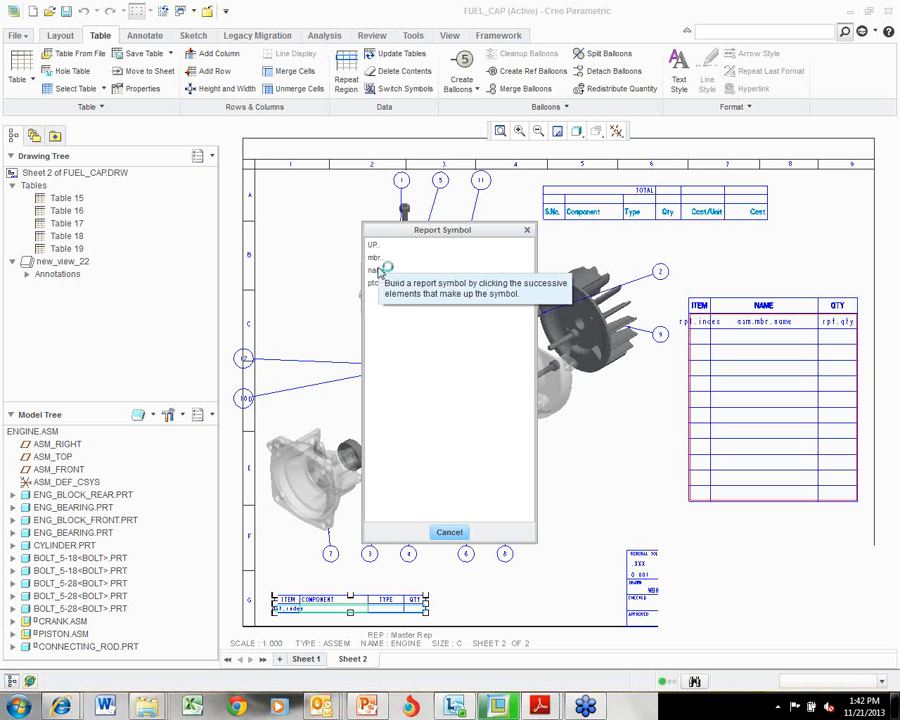
{"action": "left_click", "coordinate": [381, 258]}
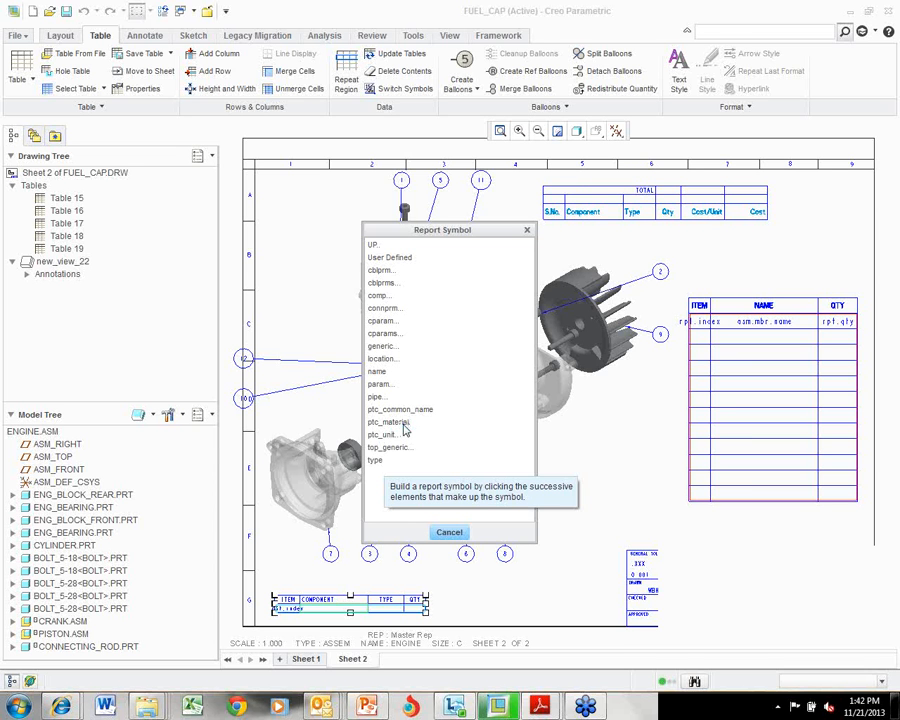
{"action": "left_click", "coordinate": [382, 385]}
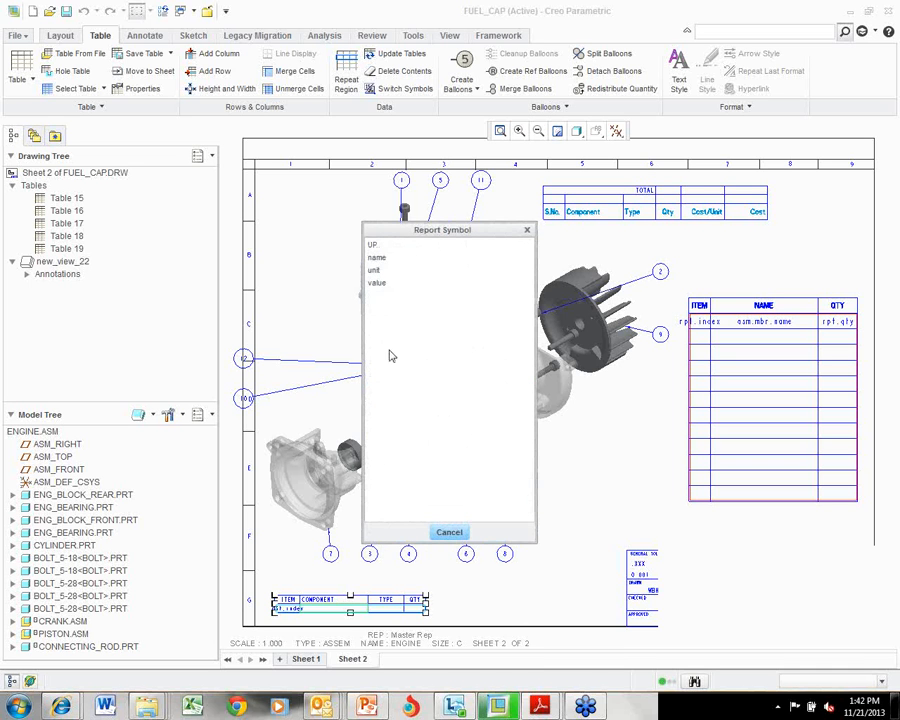
{"action": "left_click", "coordinate": [373, 247]}
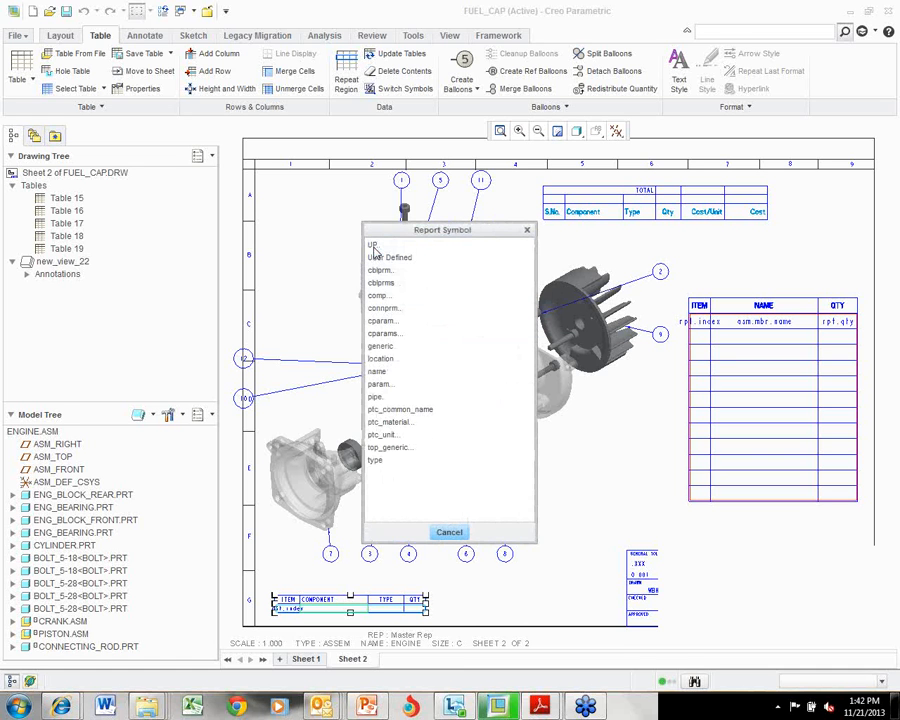
{"action": "left_click", "coordinate": [382, 346]}
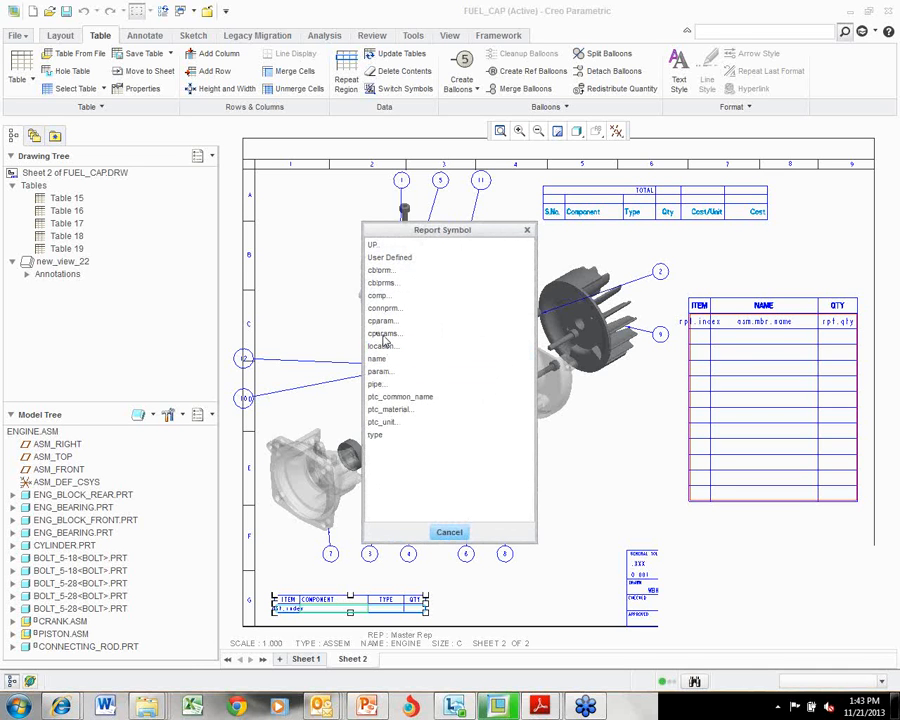
{"action": "left_click", "coordinate": [371, 245]}
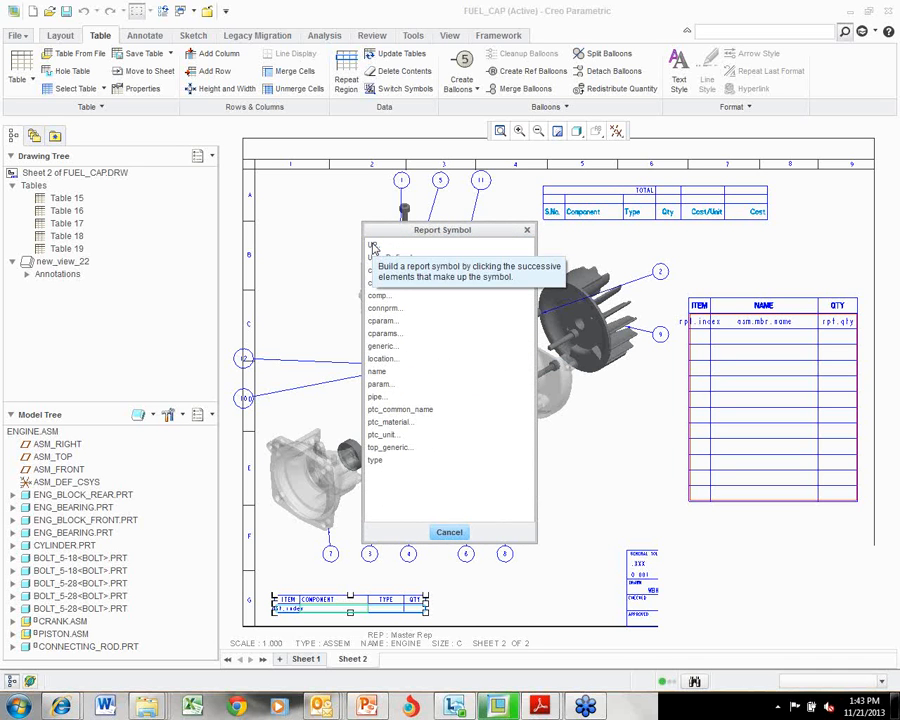
{"action": "left_click", "coordinate": [378, 372]}
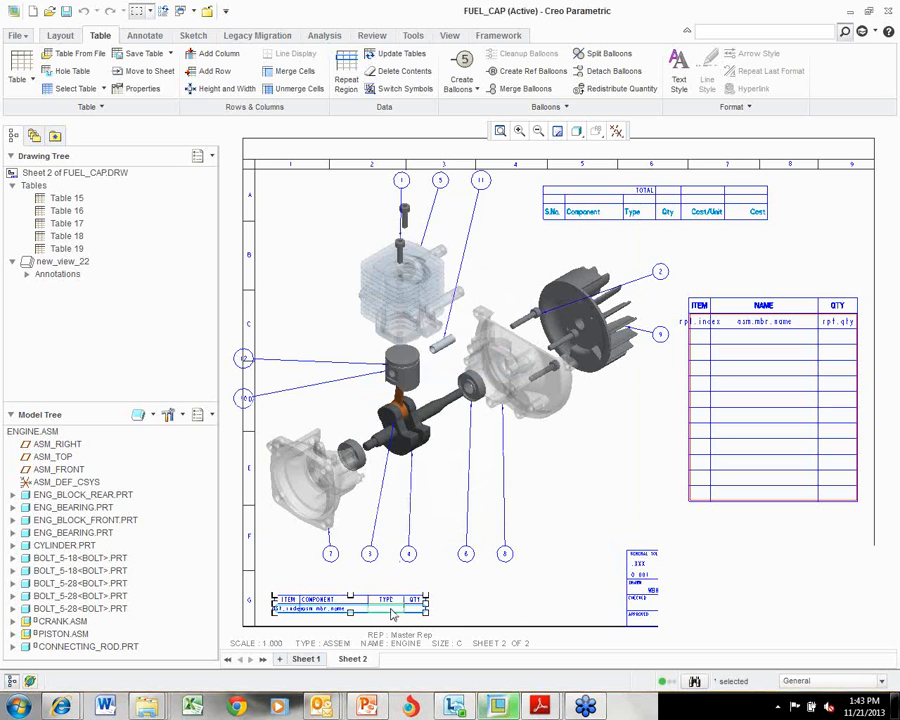
Assign the report parameter asm.mbr.type to the empty cell below TYPE in the ITEM/COMPONENT table.
{"action": "right_click", "coordinate": [392, 614]}
{"action": "left_click", "coordinate": [428, 578]}
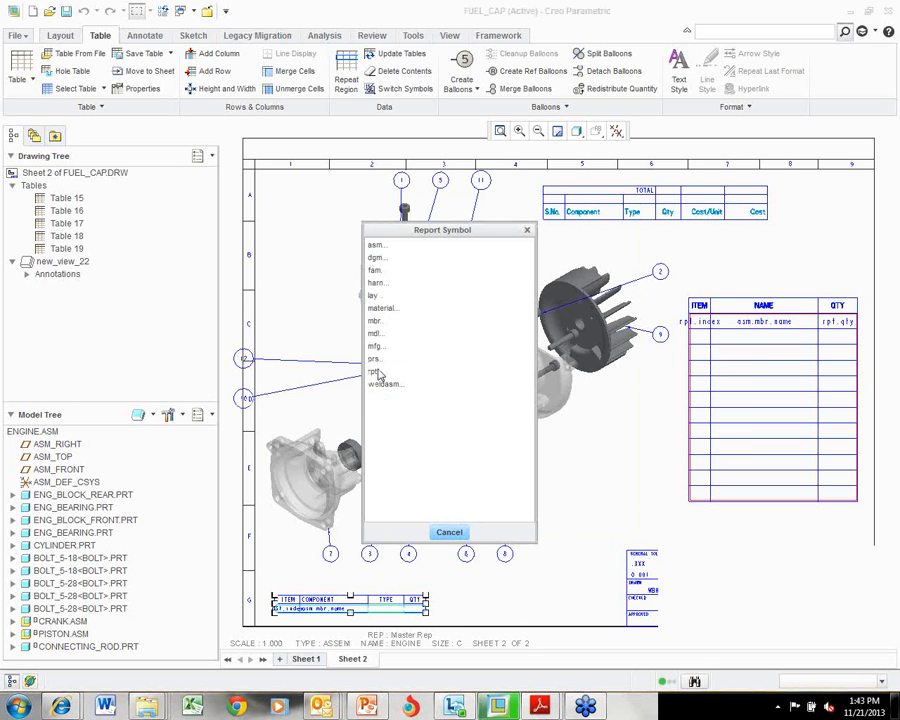
{"action": "left_click", "coordinate": [383, 250]}
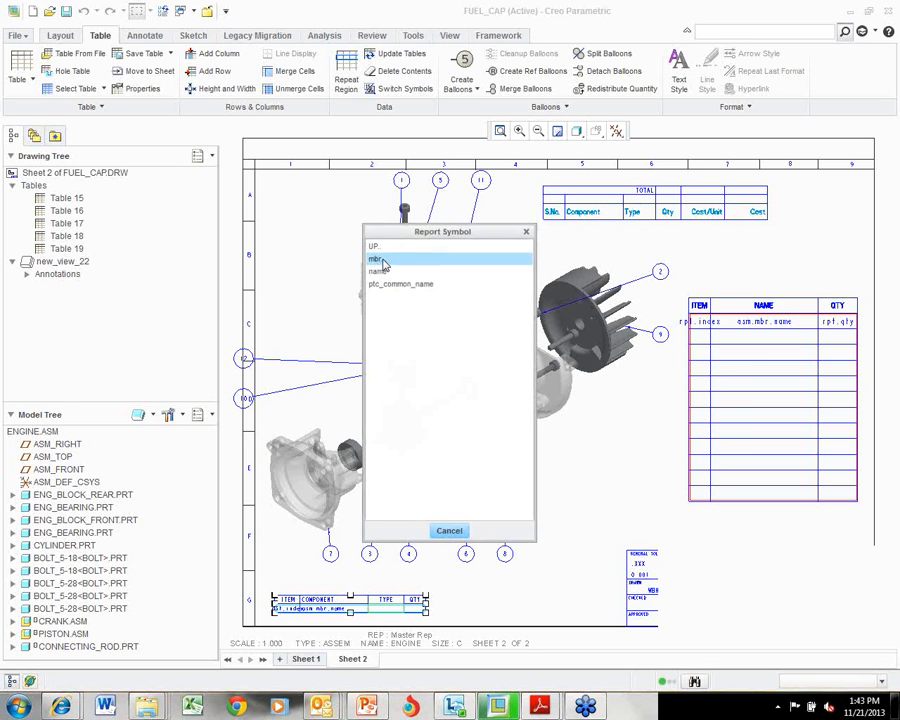
{"action": "left_click", "coordinate": [383, 260]}
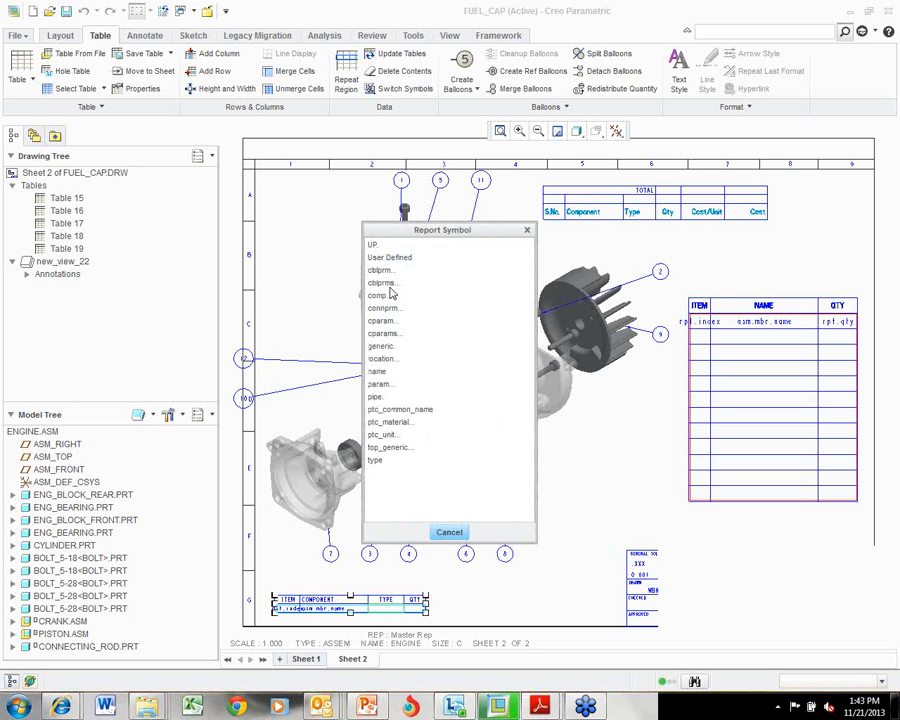
{"action": "left_click", "coordinate": [377, 461]}
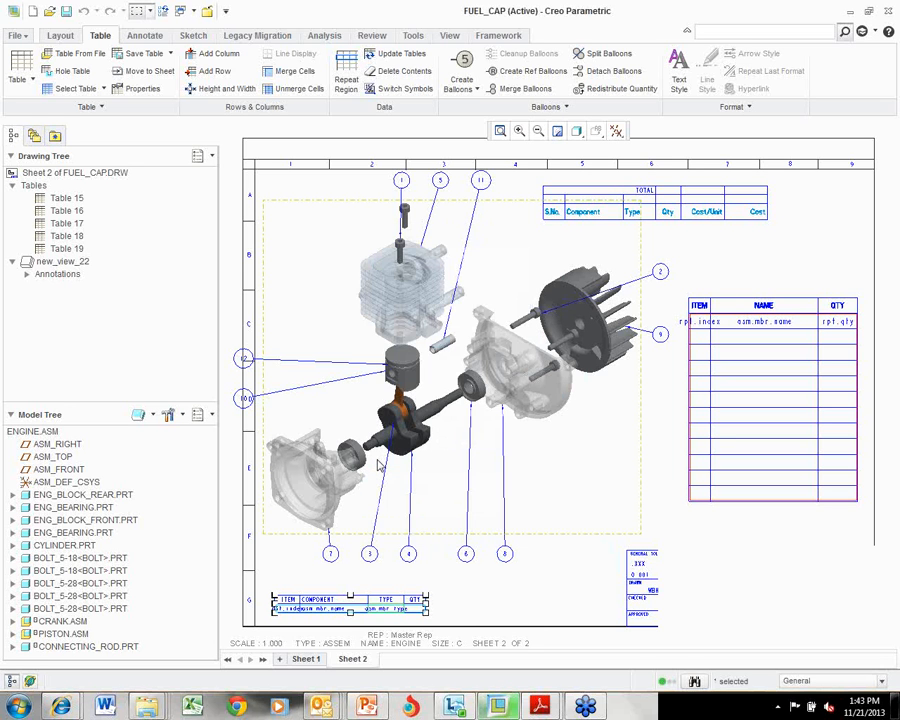
Assign the report parameter rpt.qty to the empty cell below QTY in the ITEM/COMPONENT table and deselect the table.
{"action": "right_click", "coordinate": [418, 609]}
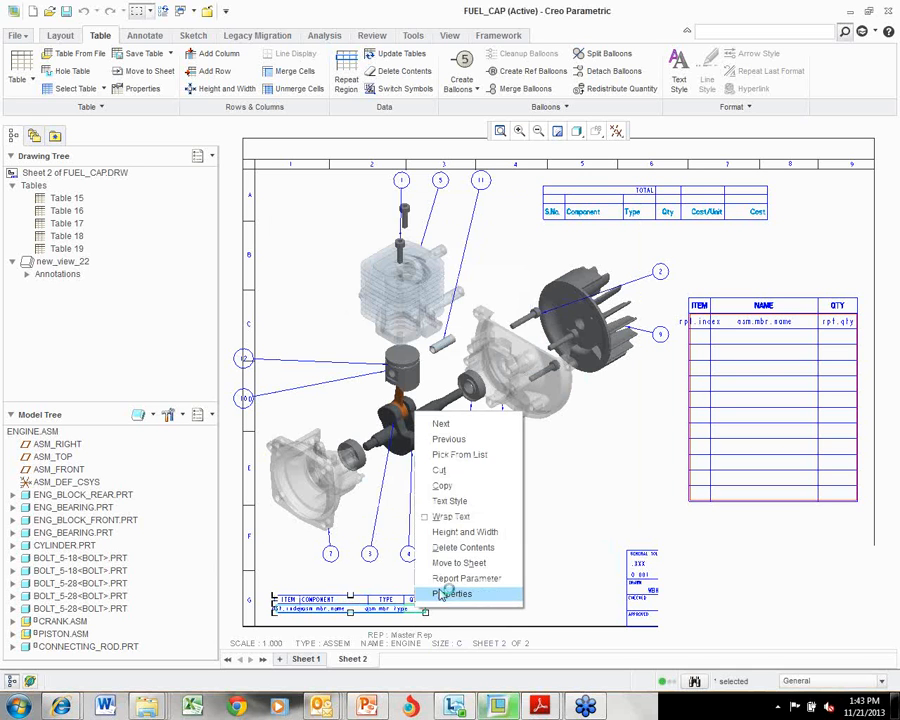
{"action": "left_click", "coordinate": [449, 580]}
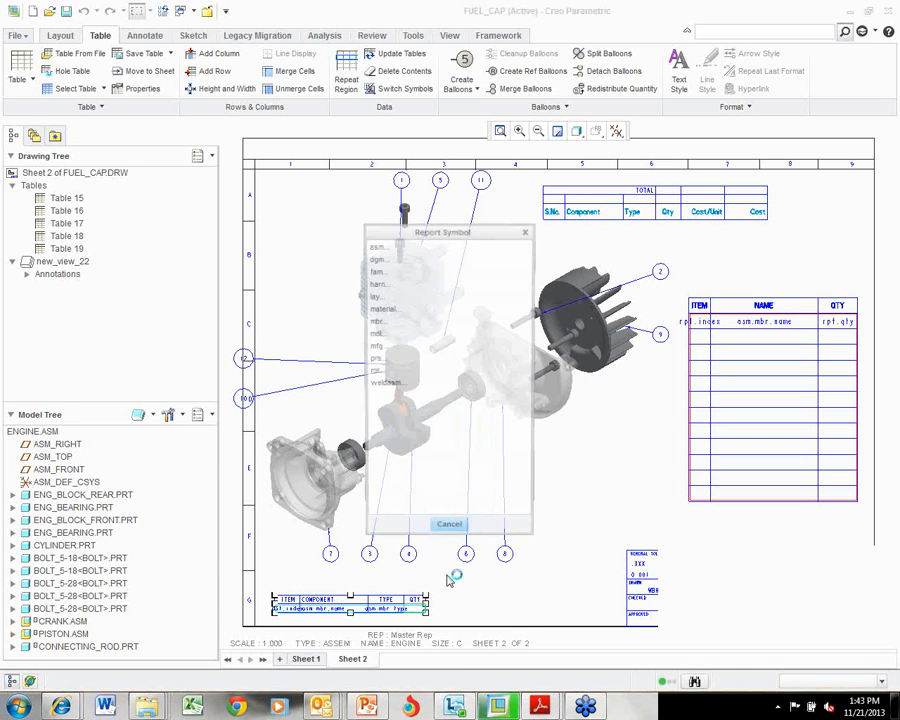
{"action": "left_click", "coordinate": [388, 373]}
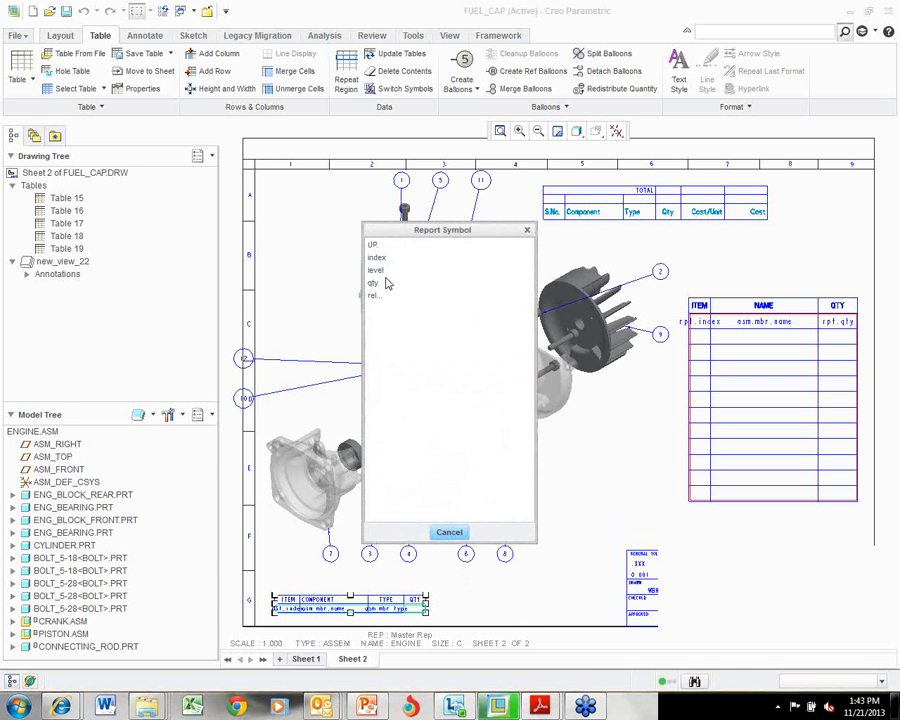
{"action": "left_click", "coordinate": [381, 288]}
{"action": "left_click", "coordinate": [595, 512]}
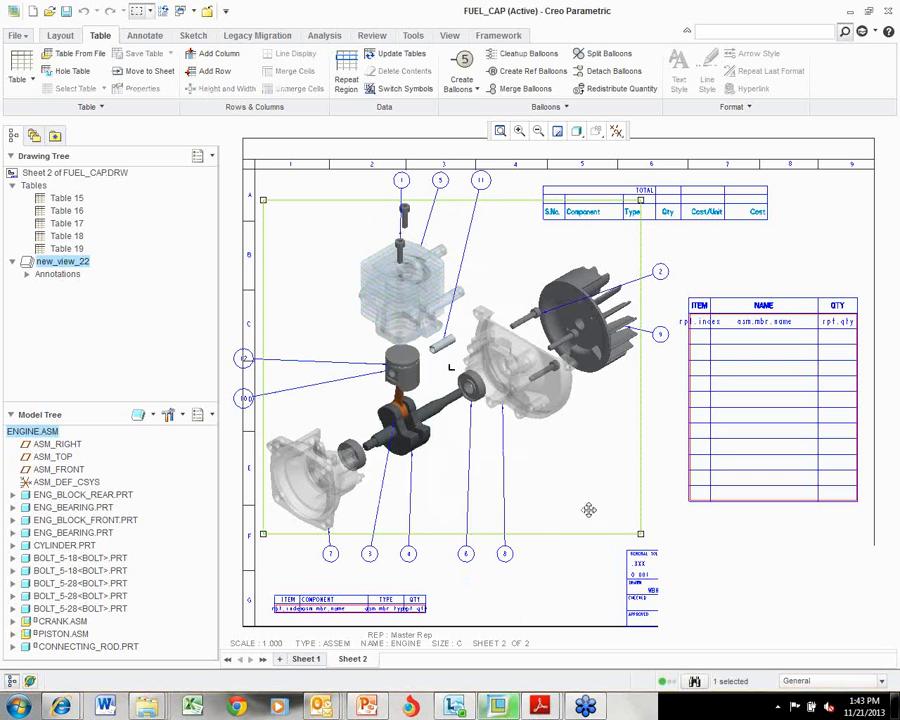
Update the repeat region tables, switch from report symbols to actual values, and finish the repeat region command.
{"action": "left_click", "coordinate": [345, 80]}
{"action": "left_click", "coordinate": [860, 387]}
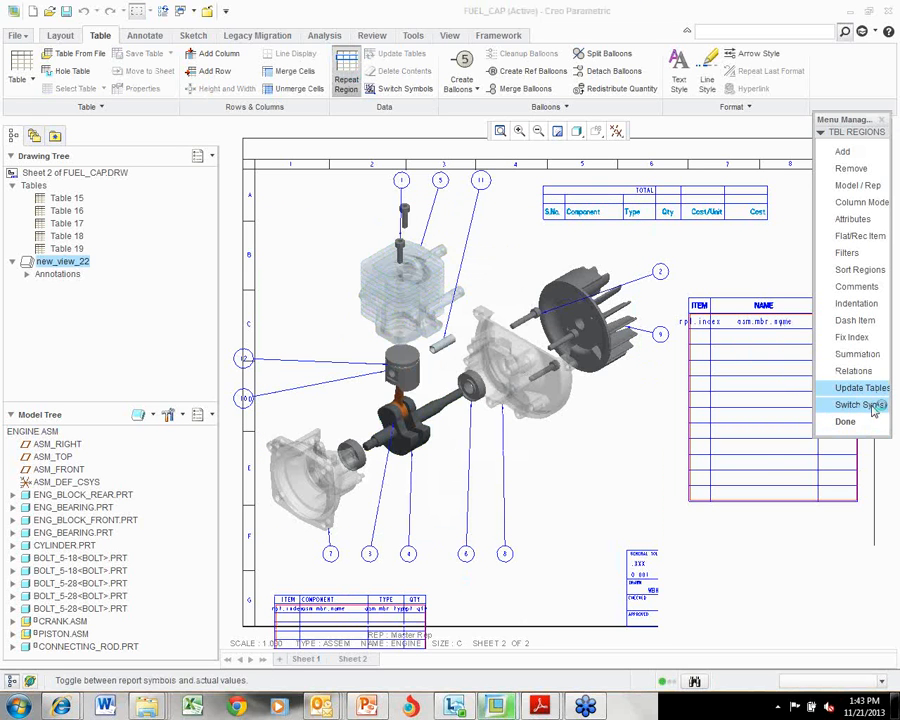
{"action": "left_click", "coordinate": [862, 404]}
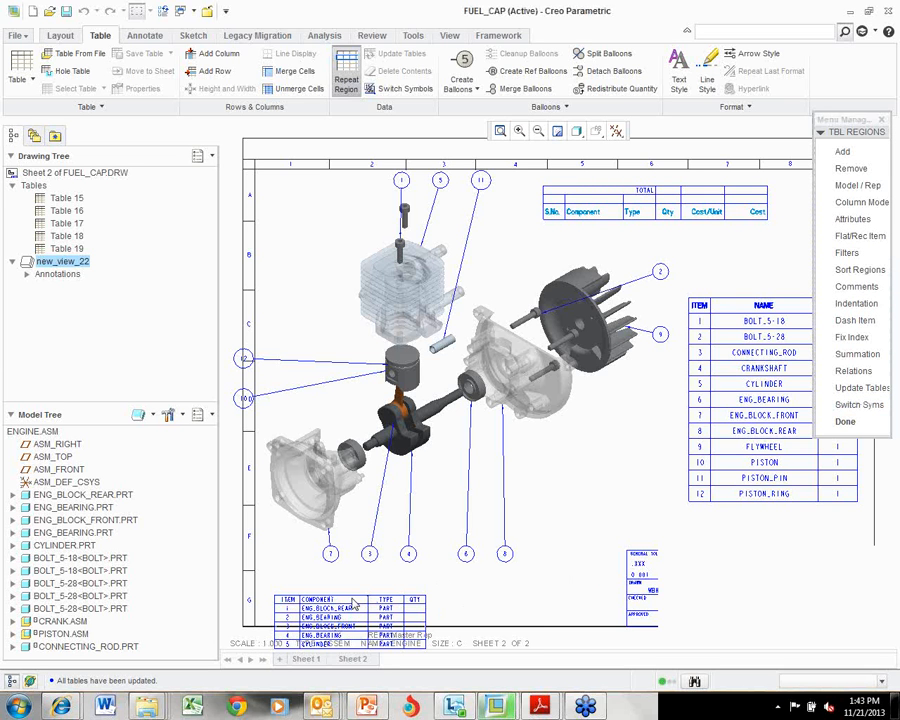
{"action": "left_click", "coordinate": [845, 420]}
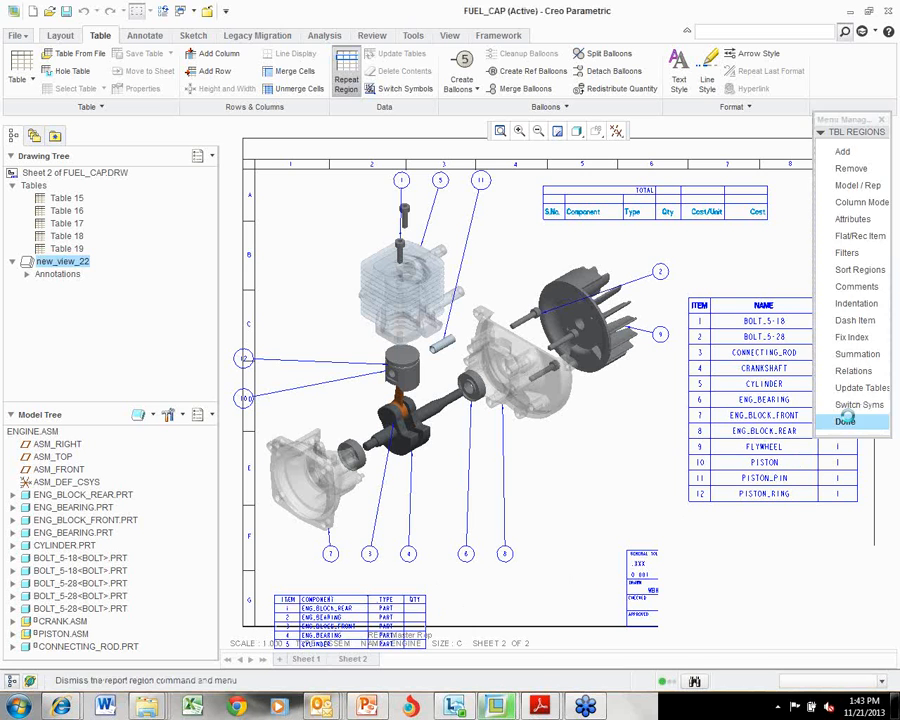
Move the ITEM/COMPONENT table to the space below the flywheel, beside the BOM table and clear of balloons 6 and 8.
{"action": "left_click", "coordinate": [272, 596]}
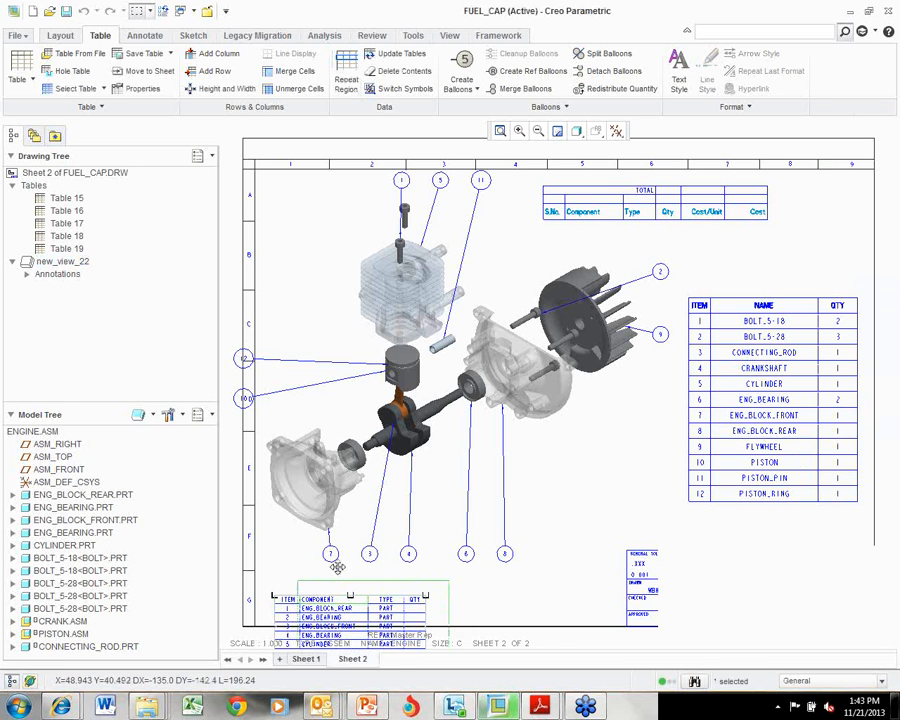
{"action": "left_click_drag", "start_coordinate": [272, 598], "coordinate": [452, 460]}
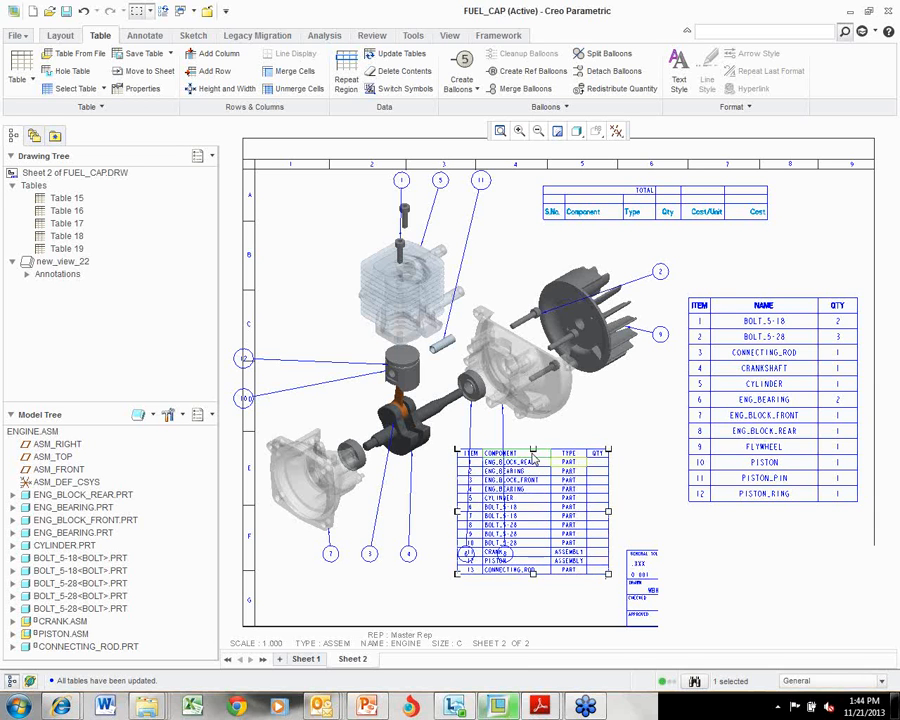
{"action": "left_click_drag", "start_coordinate": [543, 450], "coordinate": [540, 454]}
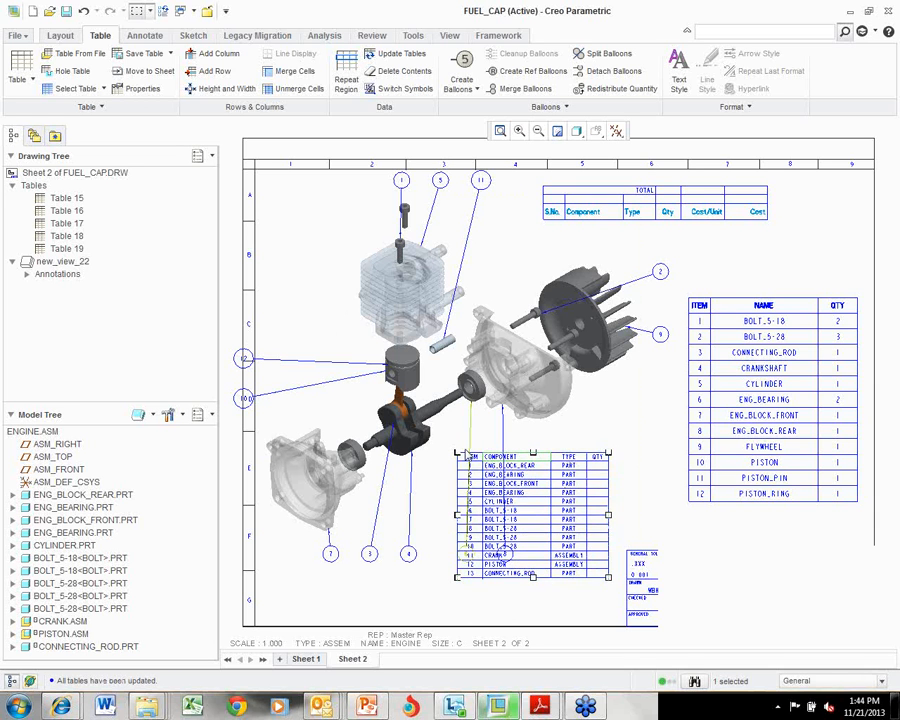
{"action": "left_click_drag", "start_coordinate": [456, 455], "coordinate": [532, 444]}
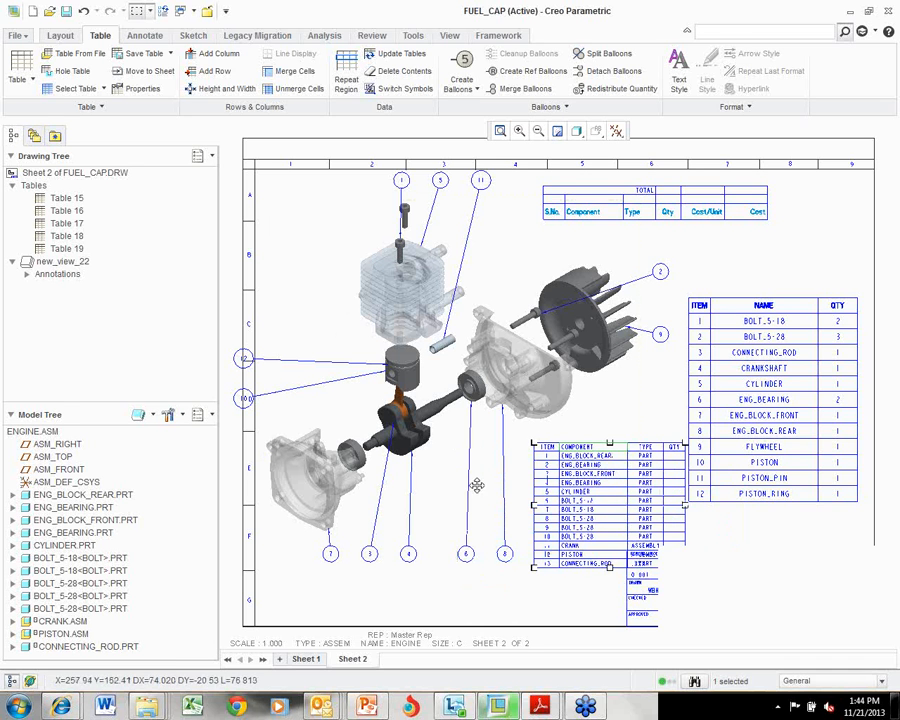
{"action": "left_click", "coordinate": [247, 399]}
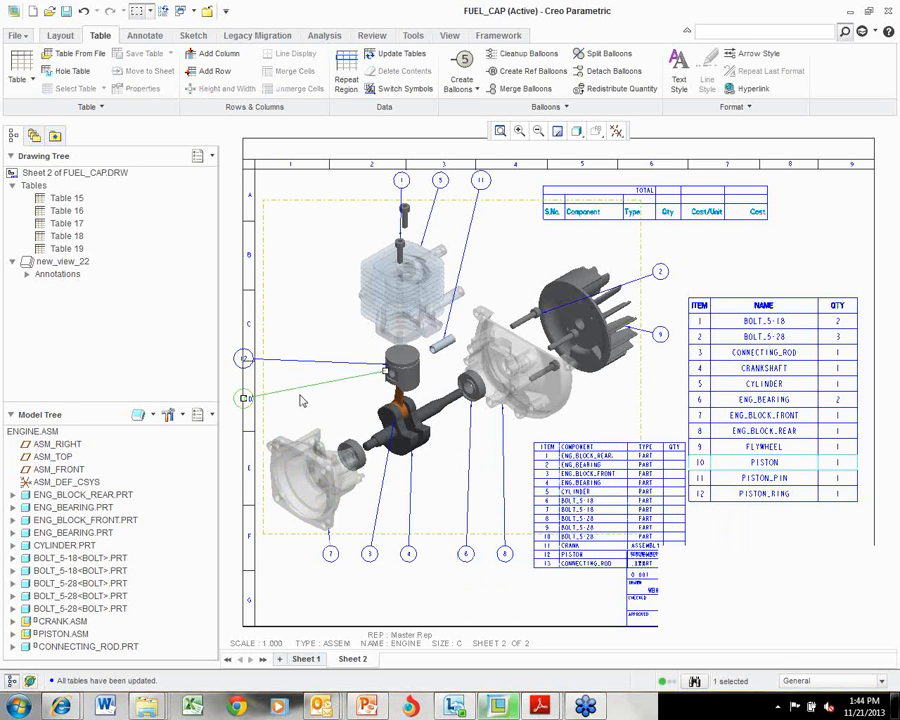
{"action": "left_click", "coordinate": [243, 358]}
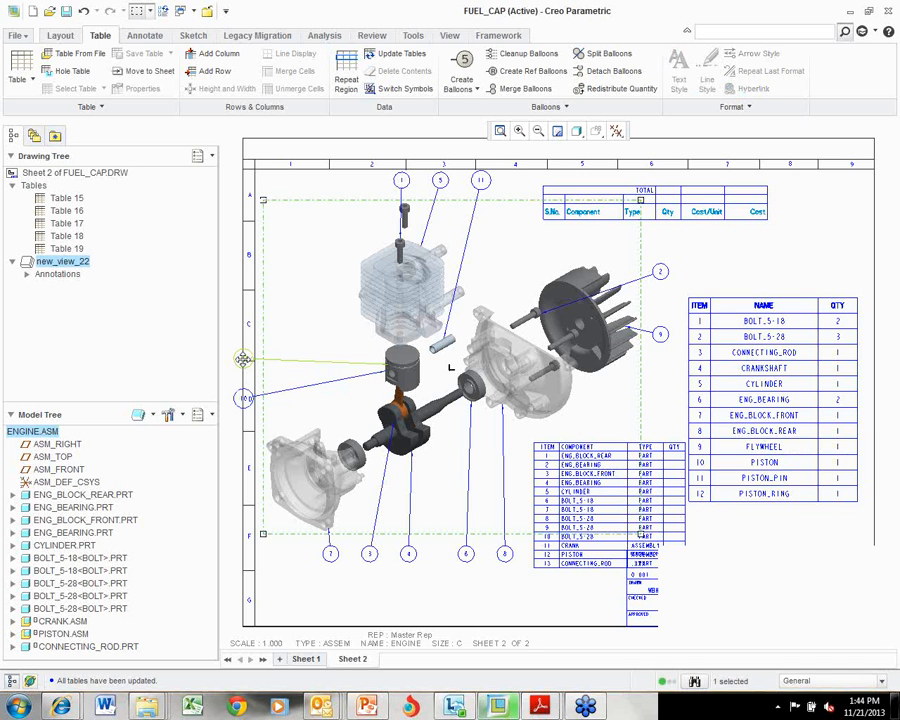
{"action": "double_click", "coordinate": [243, 358]}
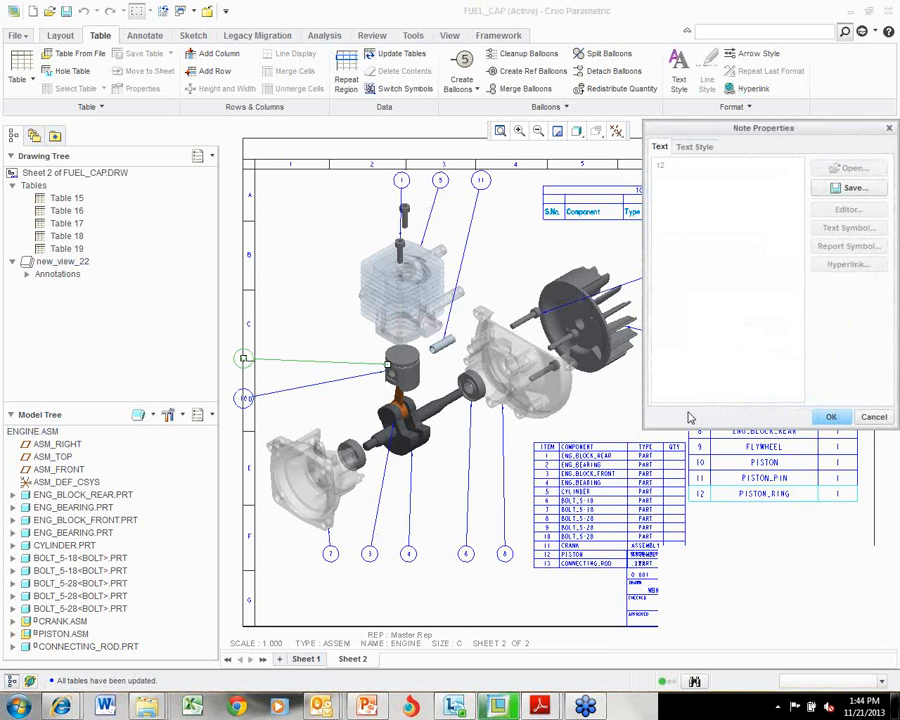
{"action": "left_click", "coordinate": [873, 415]}
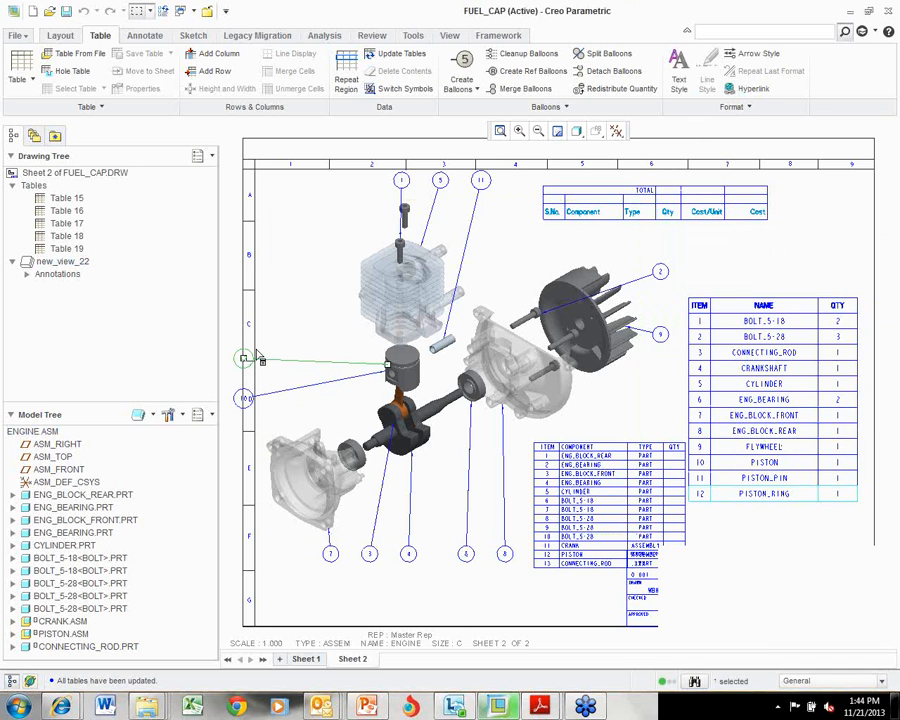
{"action": "left_click", "coordinate": [289, 281]}
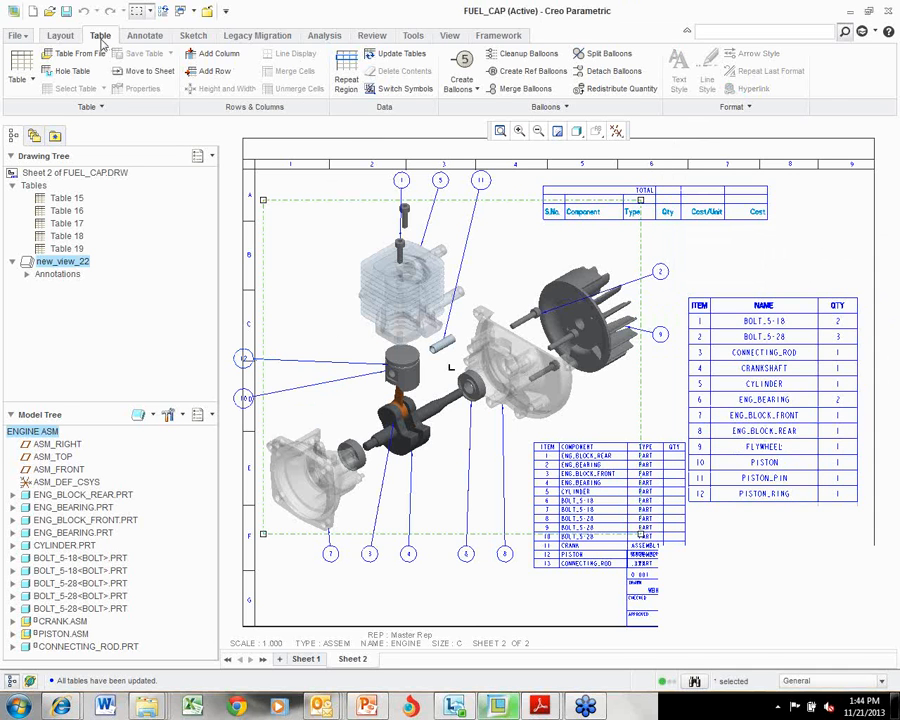
{"action": "left_click", "coordinate": [59, 35]}
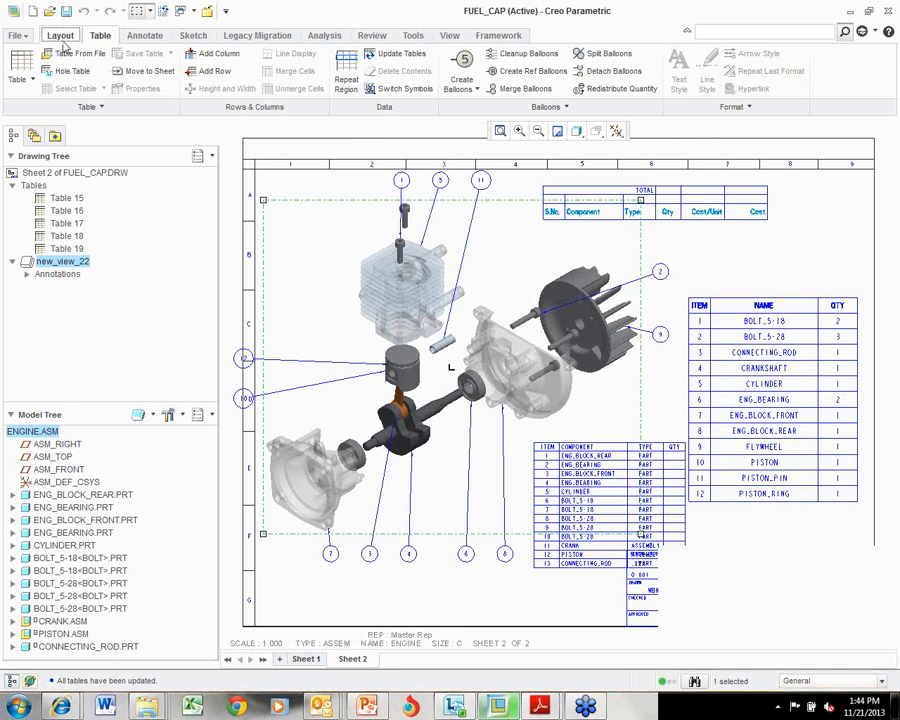
{"action": "left_click", "coordinate": [247, 359]}
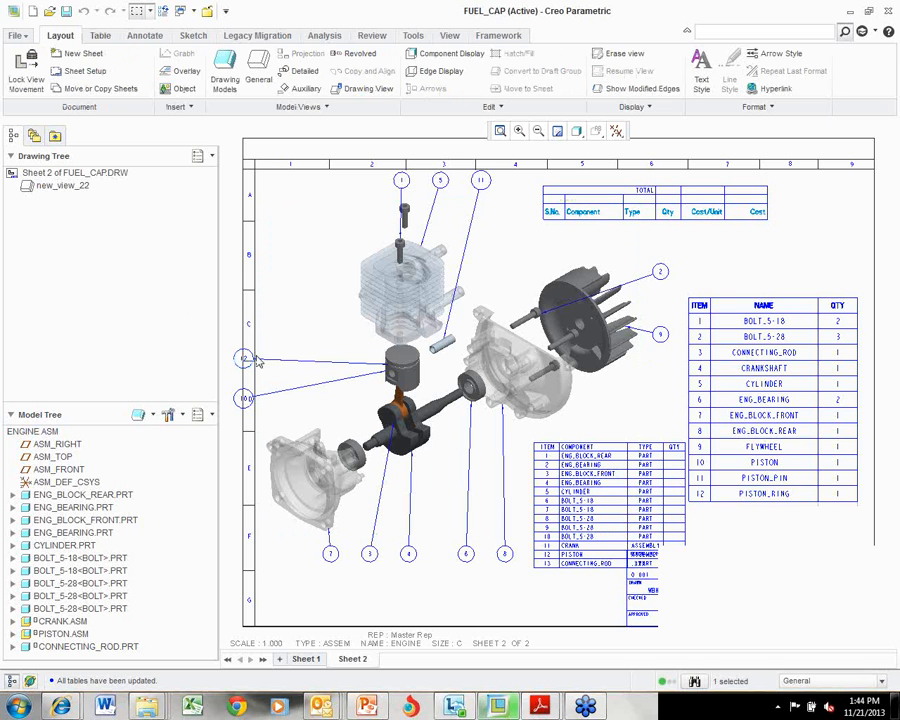
{"action": "left_click", "coordinate": [279, 368]}
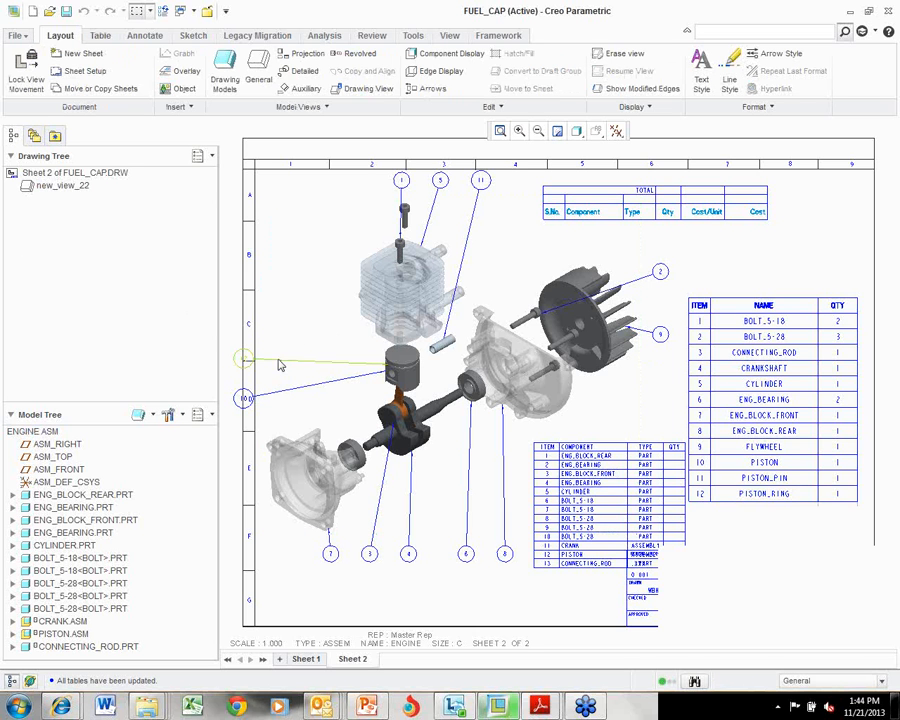
{"action": "left_click", "coordinate": [279, 366]}
{"action": "left_click", "coordinate": [104, 35]}
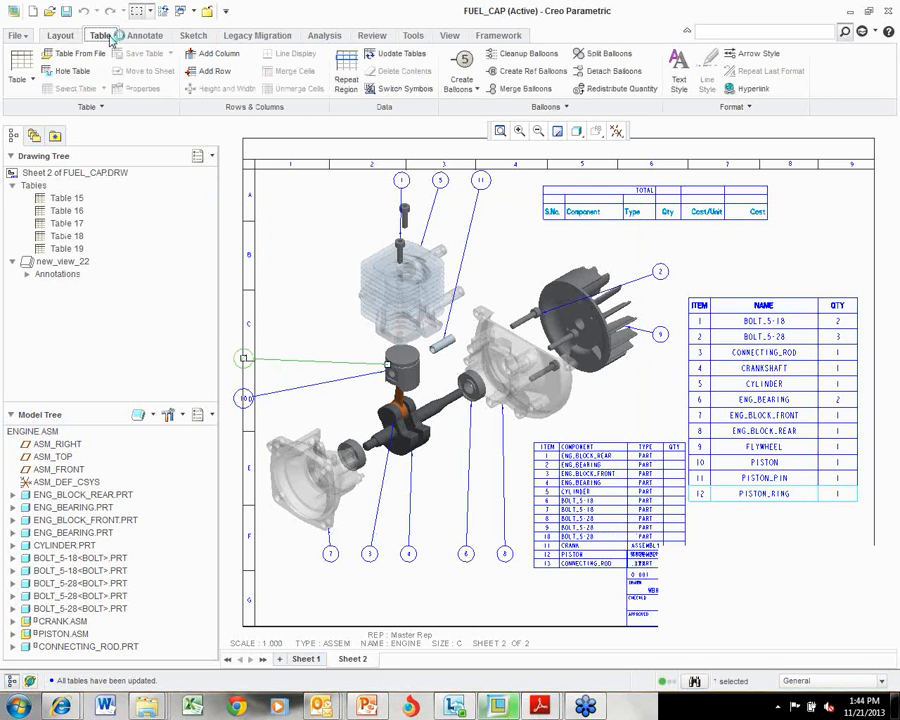
{"action": "left_click", "coordinate": [141, 35]}
{"action": "left_click", "coordinate": [100, 35]}
Move balloons 12 and 10 off the sheet border to the open area closer to the piston.
{"action": "left_click_drag", "start_coordinate": [243, 358], "coordinate": [307, 318]}
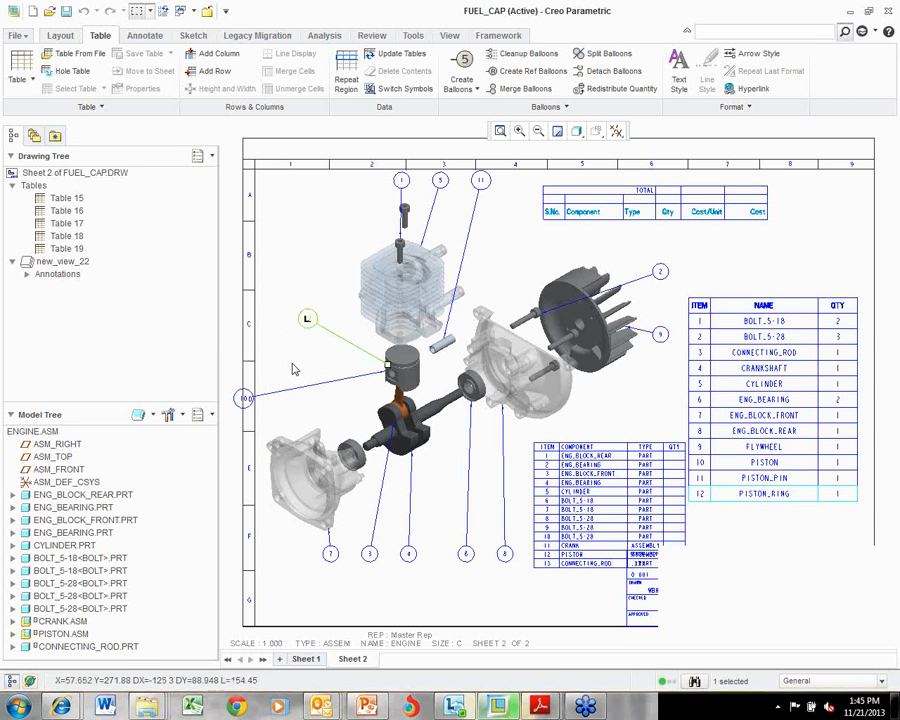
{"action": "left_click", "coordinate": [243, 398]}
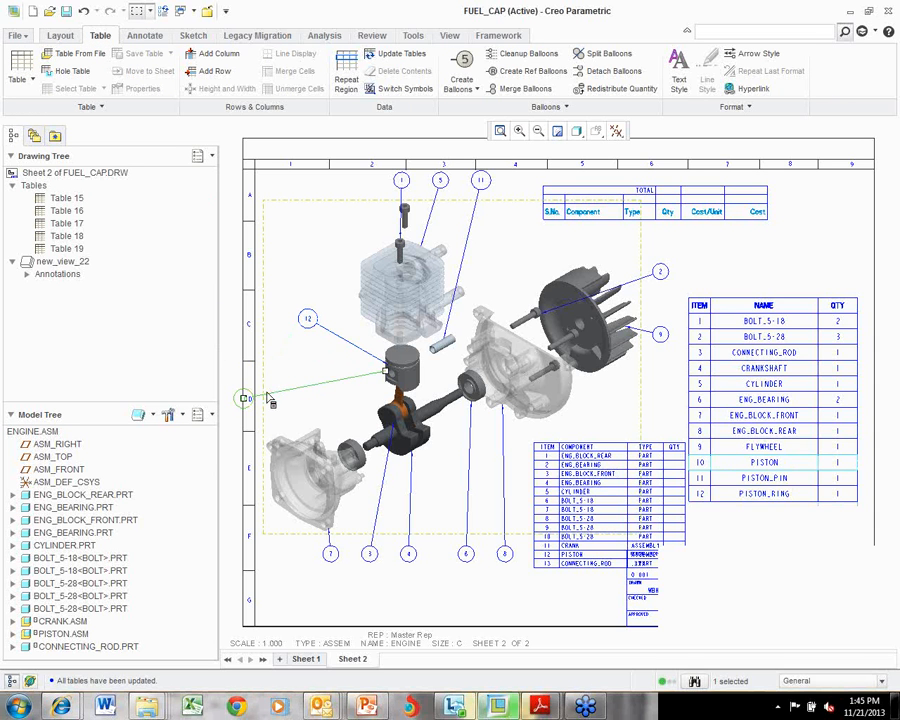
{"action": "left_click_drag", "start_coordinate": [244, 397], "coordinate": [285, 378]}
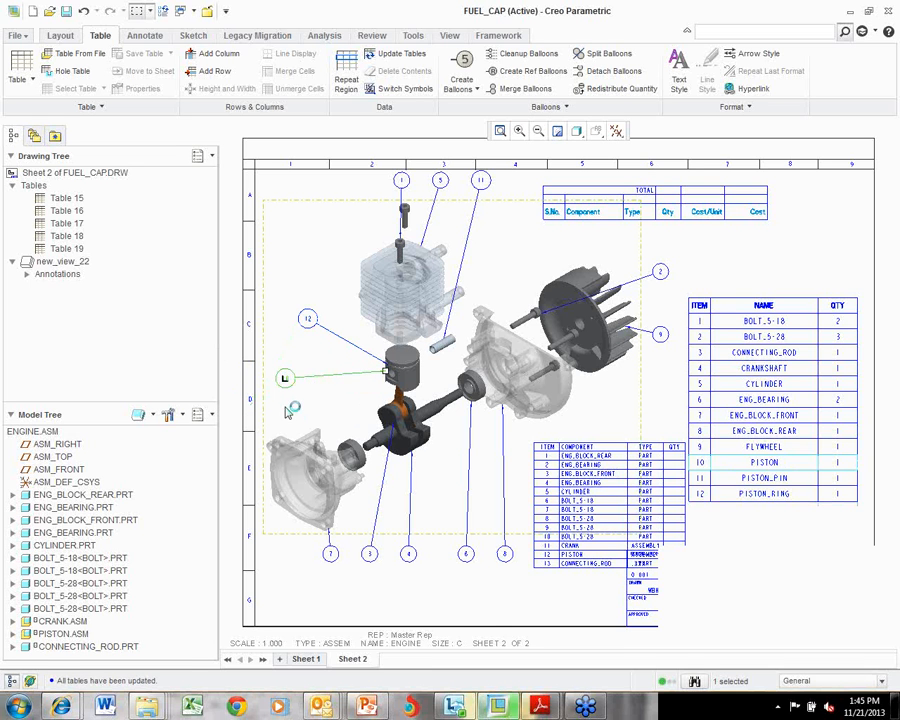
{"action": "left_click", "coordinate": [287, 408]}
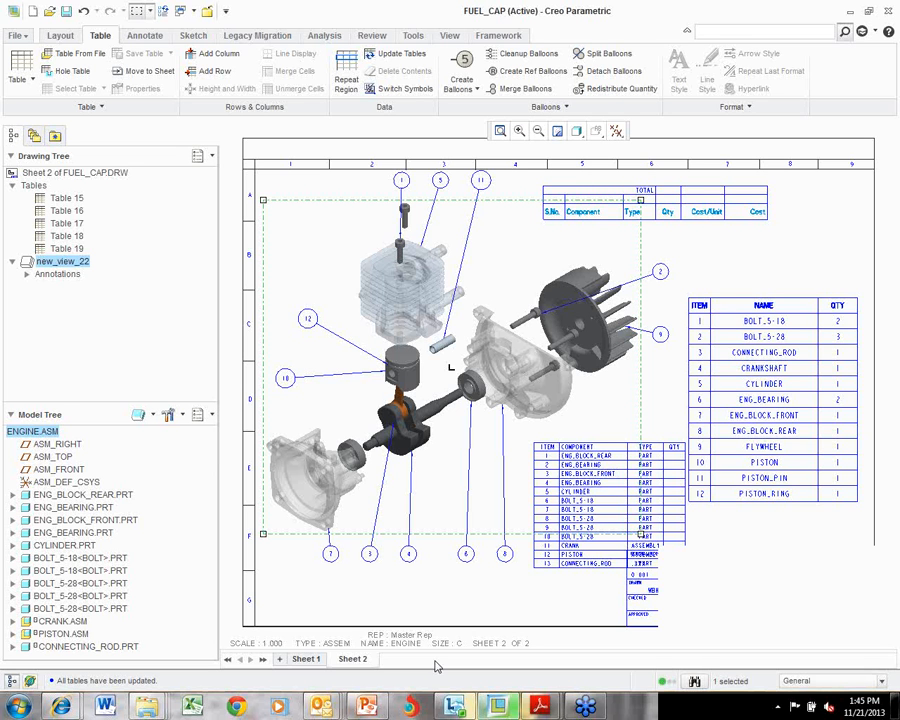
Switch the tables from actual values back to report symbols and close the repeat region command.
{"action": "left_click", "coordinate": [345, 85]}
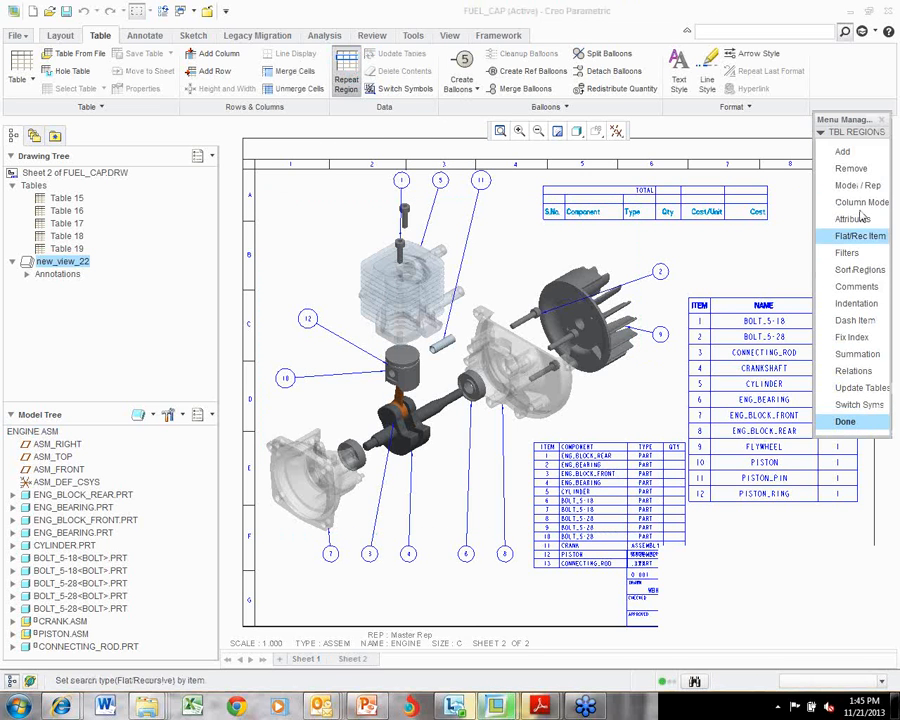
{"action": "left_click", "coordinate": [859, 404]}
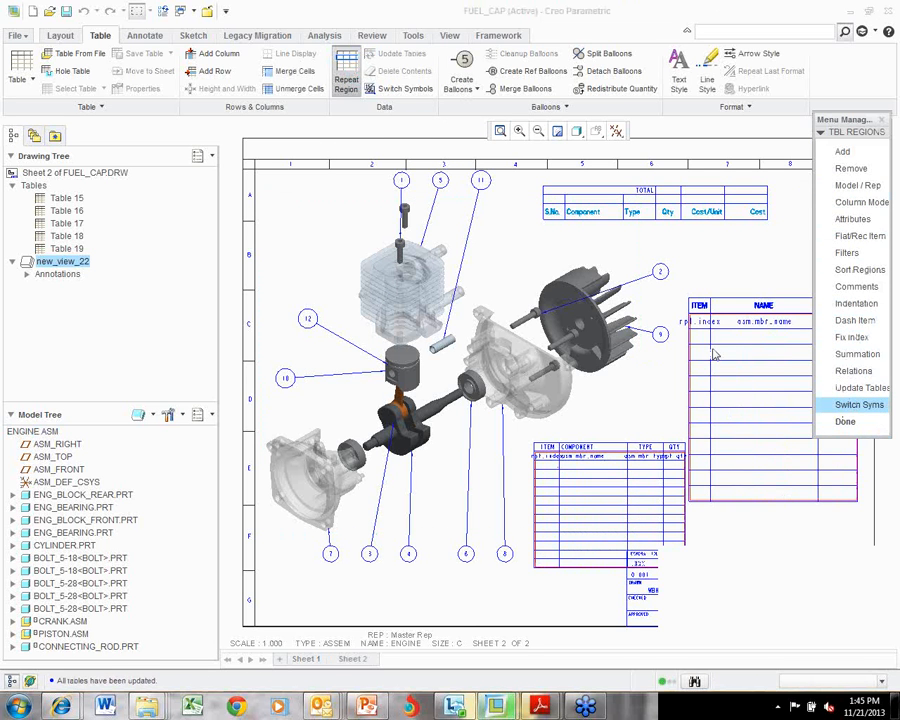
{"action": "left_click", "coordinate": [849, 421]}
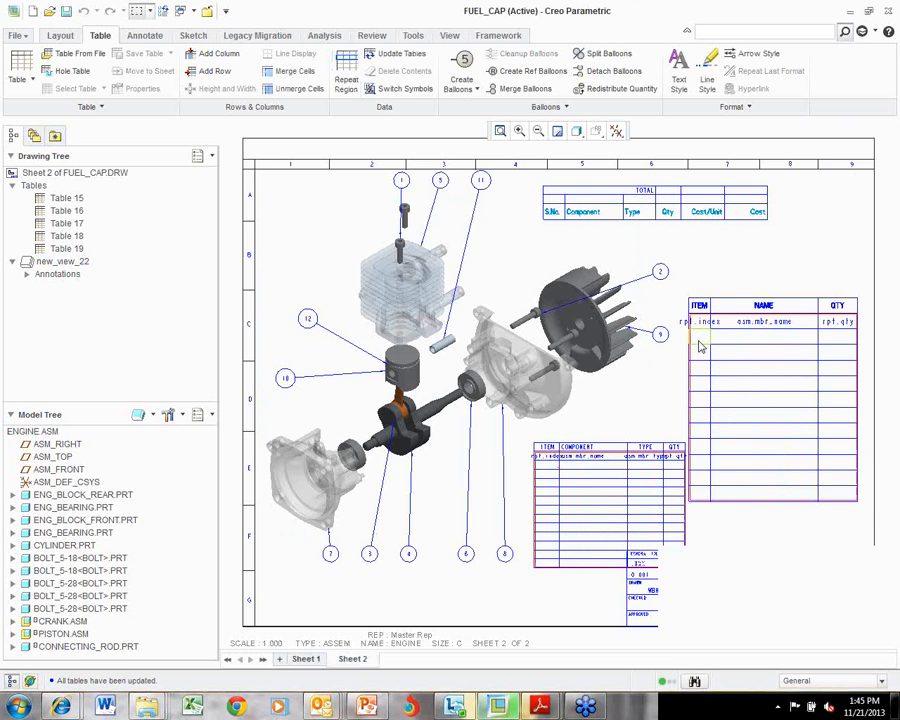
{"action": "left_click", "coordinate": [700, 344]}
{"action": "right_click", "coordinate": [700, 344]}
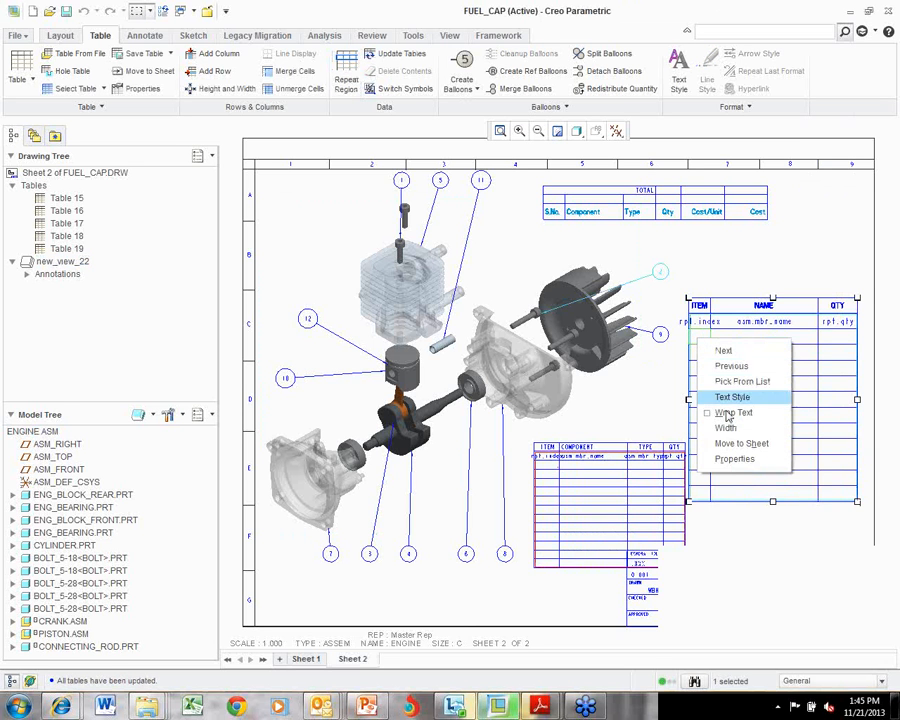
{"action": "key", "text": "Escape"}
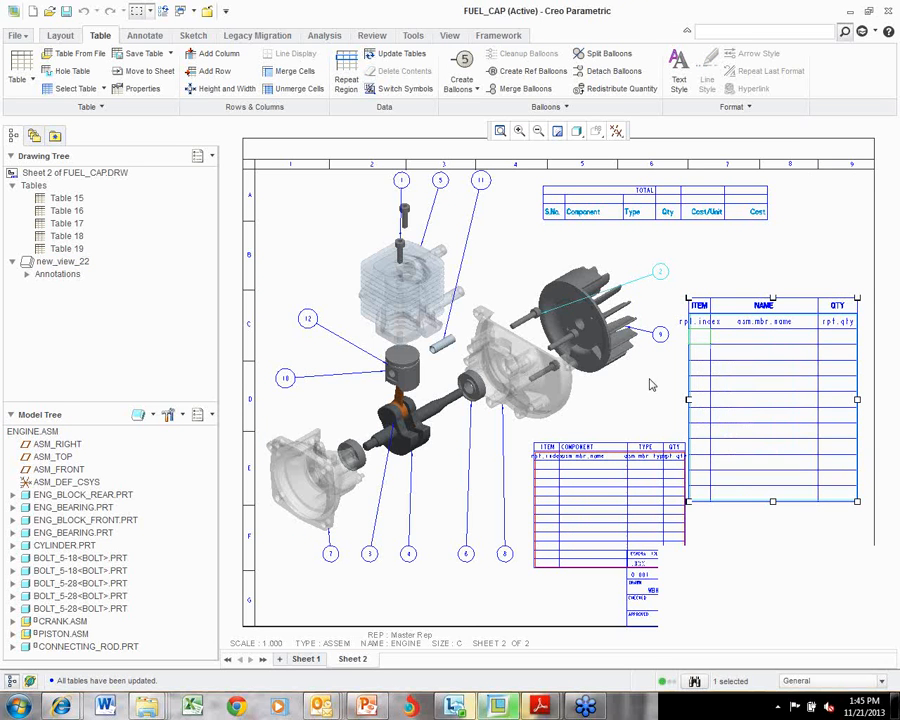
{"action": "right_click", "coordinate": [703, 325]}
{"action": "left_click", "coordinate": [658, 372]}
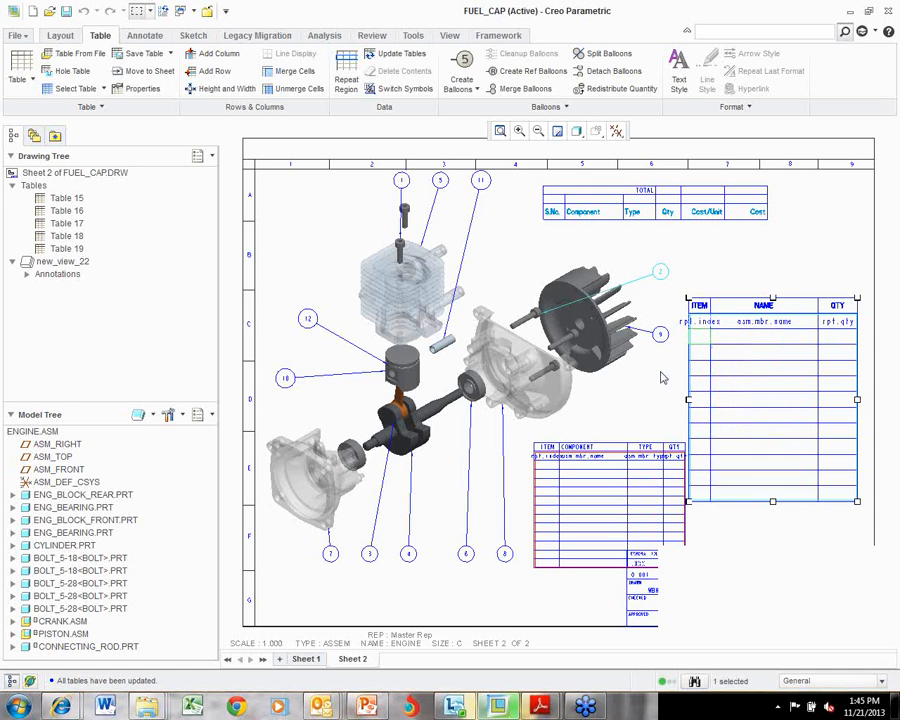
Examine the report symbols available for the index cell of the ITEM/NAME/QTY table, including the name, unit and value options, without assigning one.
{"action": "left_click", "coordinate": [691, 328]}
{"action": "right_click", "coordinate": [693, 328]}
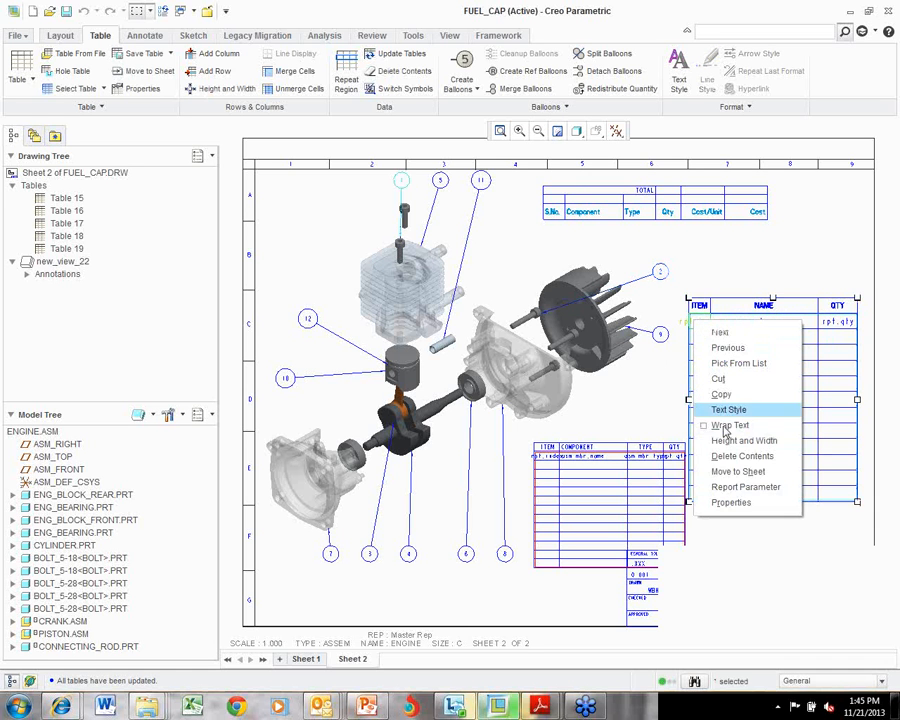
{"action": "left_click", "coordinate": [740, 486]}
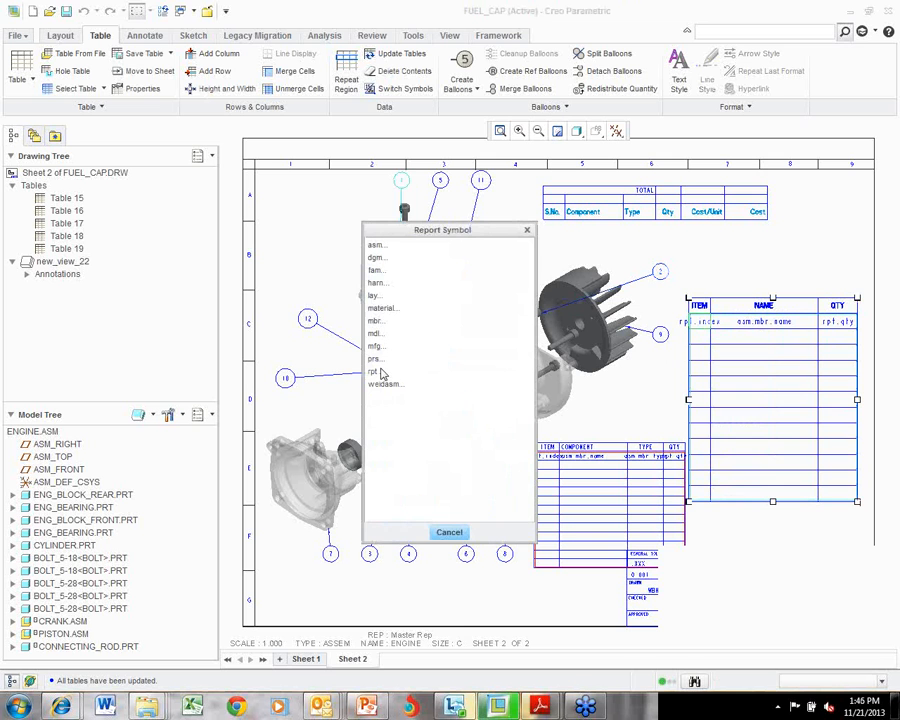
{"action": "left_click", "coordinate": [374, 298]}
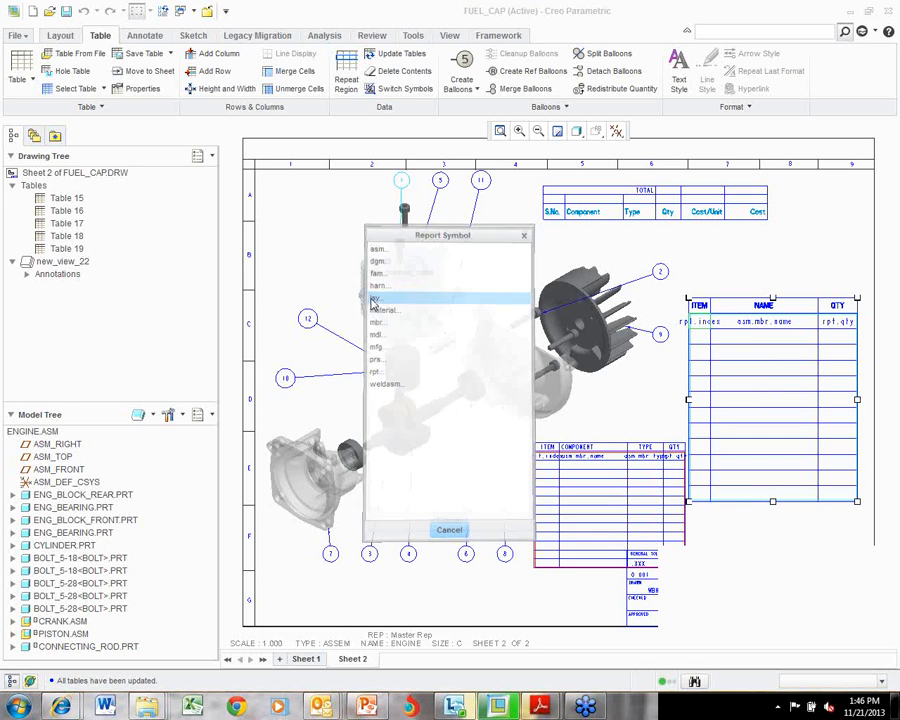
{"action": "left_click", "coordinate": [378, 258]}
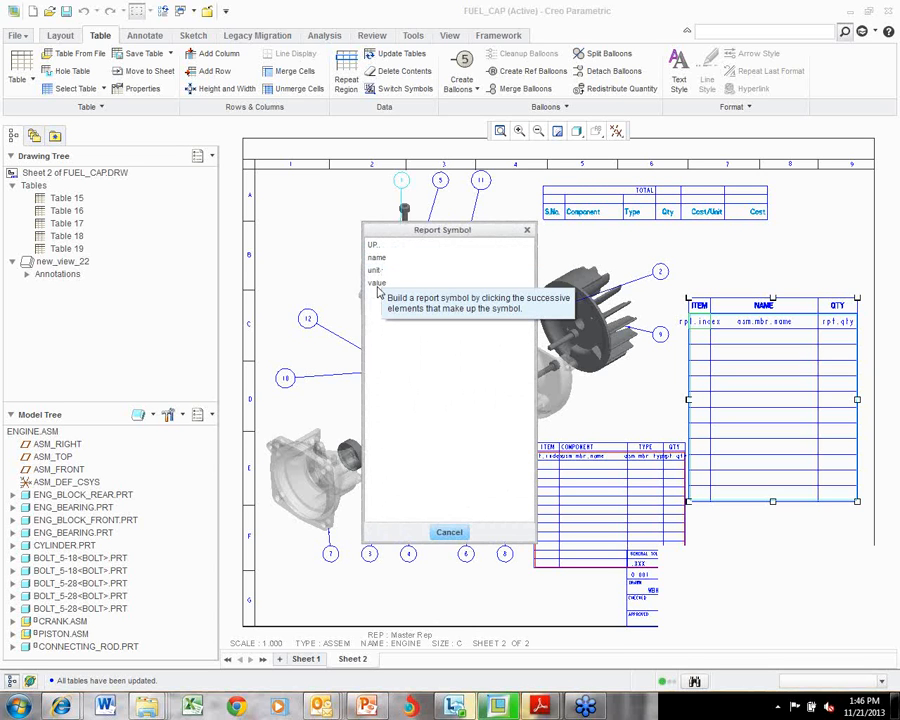
{"action": "left_click", "coordinate": [378, 286]}
{"action": "left_click", "coordinate": [378, 287]}
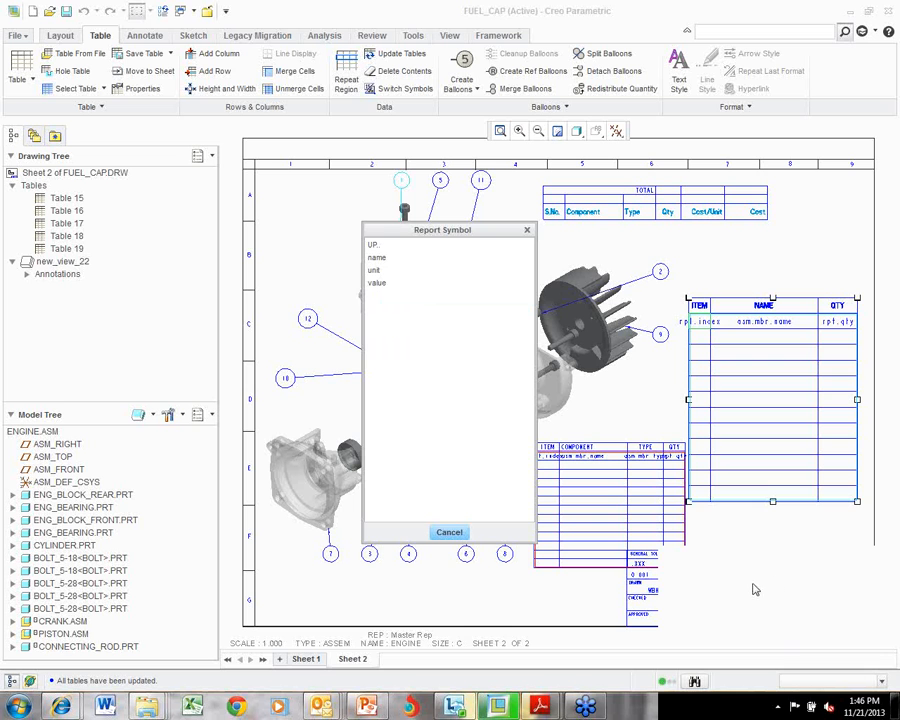
{"action": "left_click", "coordinate": [853, 583]}
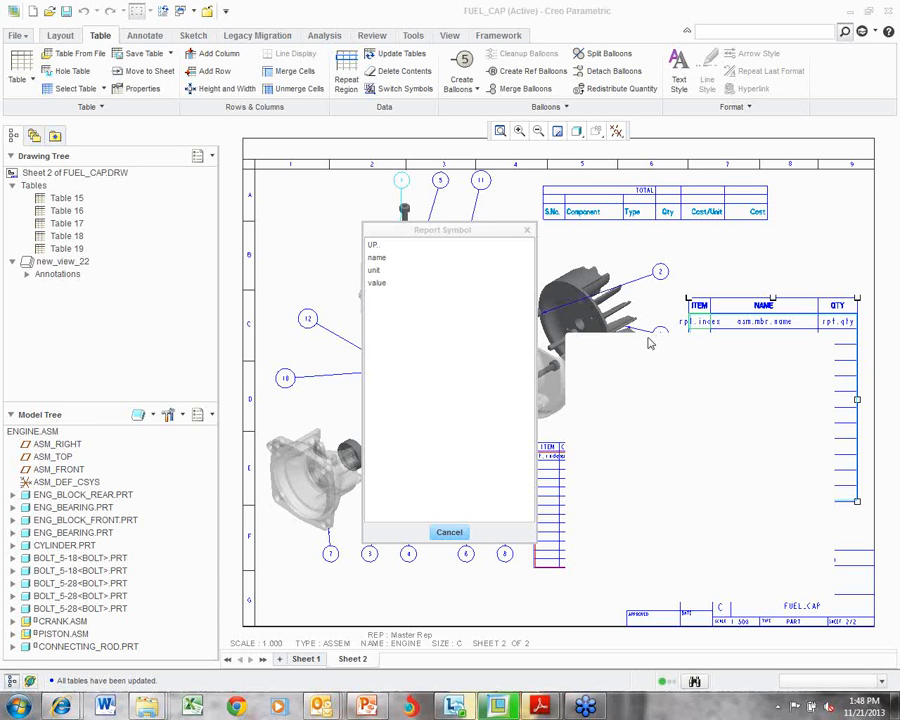
{"action": "left_click", "coordinate": [450, 533]}
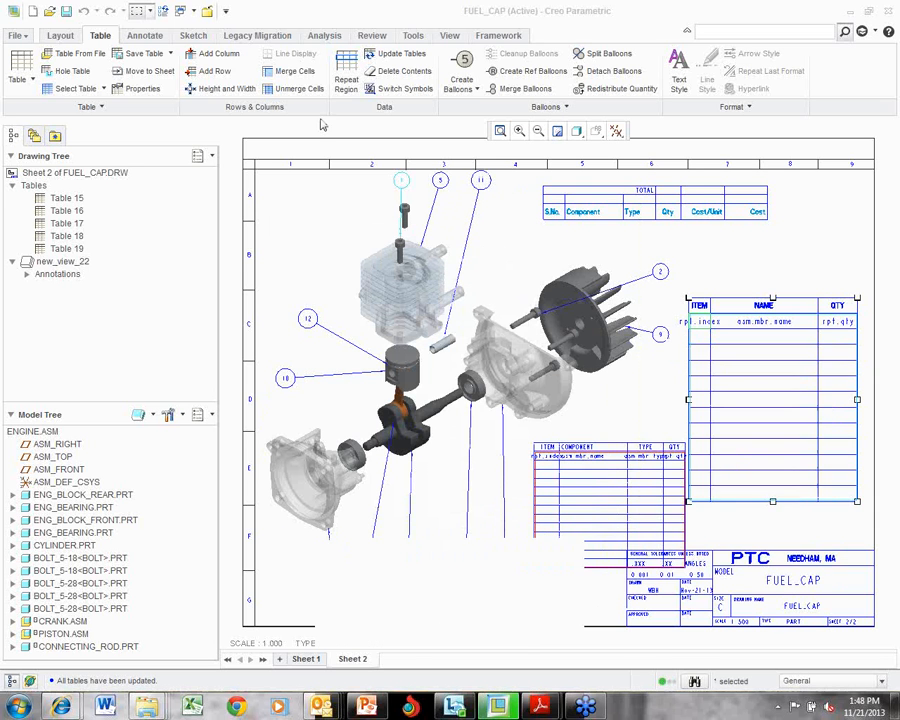
Update the repeat region tables and switch them from report symbols to actual values.
{"action": "left_click", "coordinate": [346, 76]}
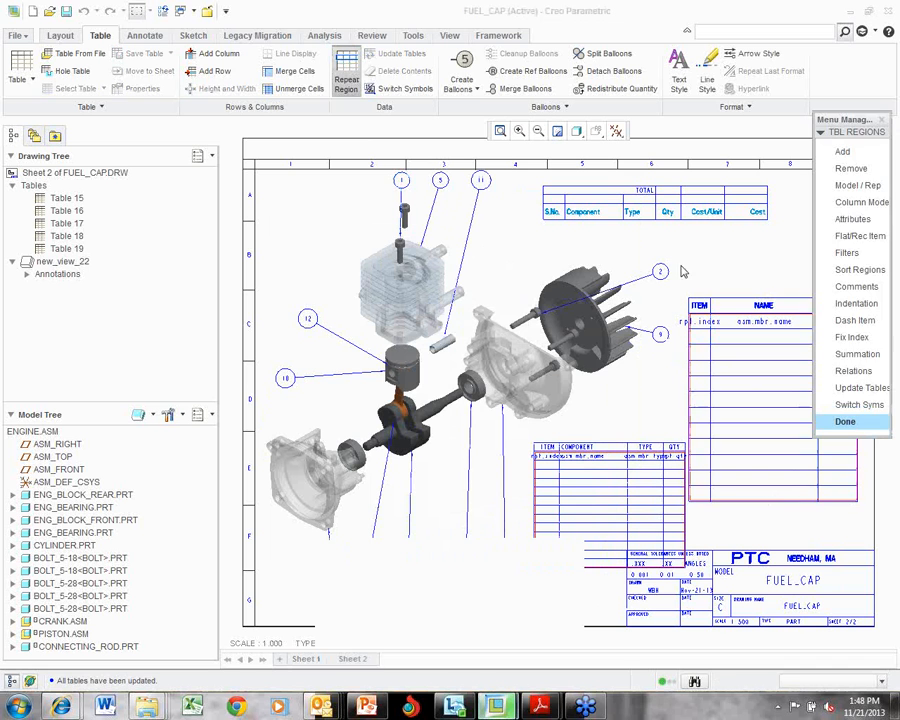
{"action": "left_click", "coordinate": [866, 390]}
{"action": "left_click", "coordinate": [865, 404]}
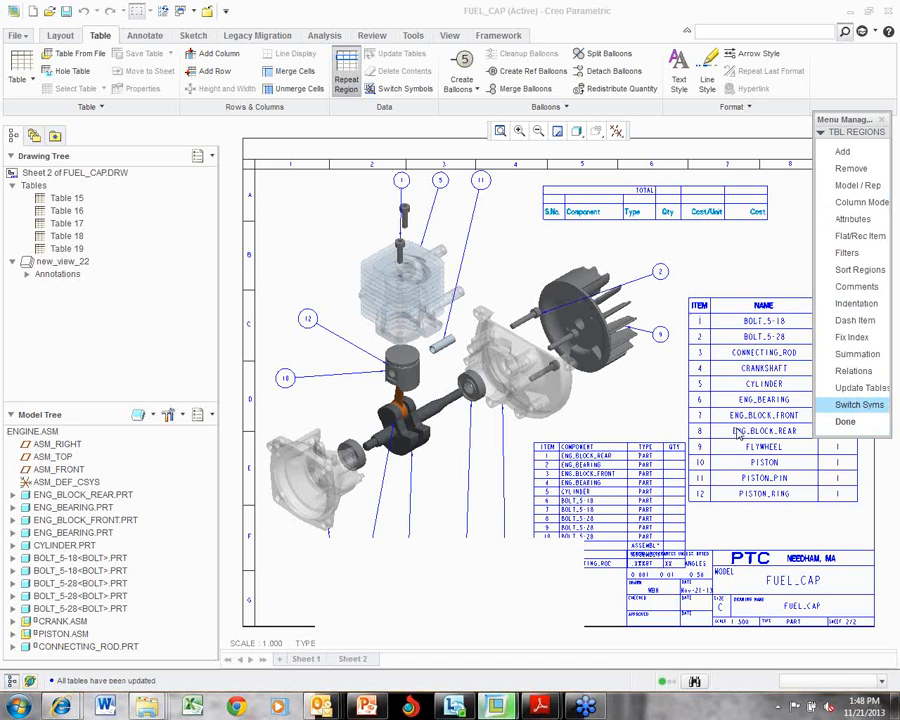
Open the ENGINE assembly from the drawing's model tree using its Master Rep.
{"action": "left_click", "coordinate": [100, 520]}
{"action": "right_click", "coordinate": [118, 522]}
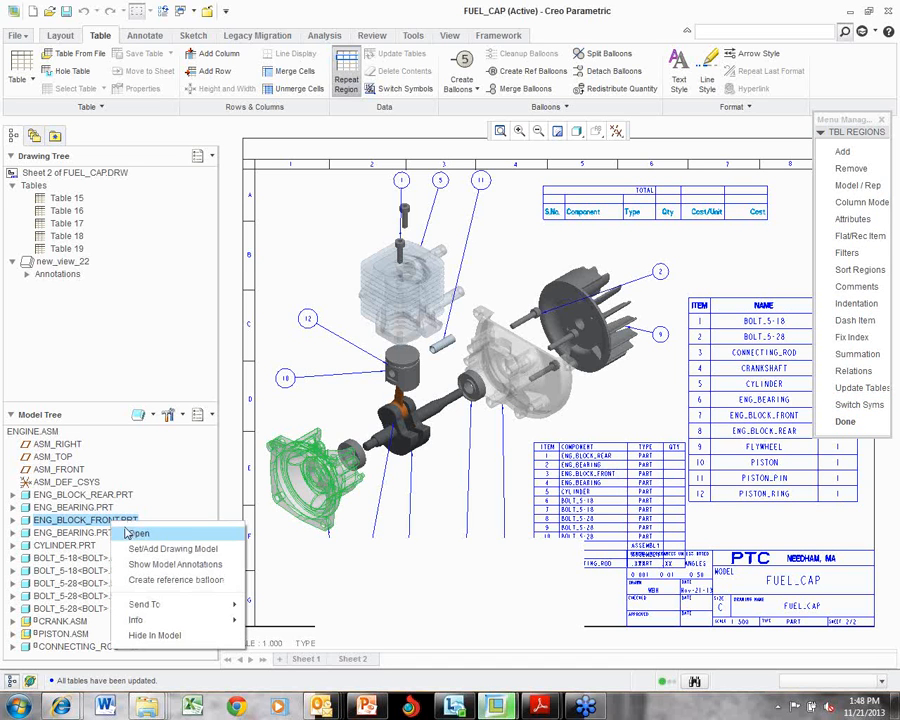
{"action": "left_click", "coordinate": [40, 428]}
{"action": "left_click", "coordinate": [38, 429]}
{"action": "right_click", "coordinate": [52, 432]}
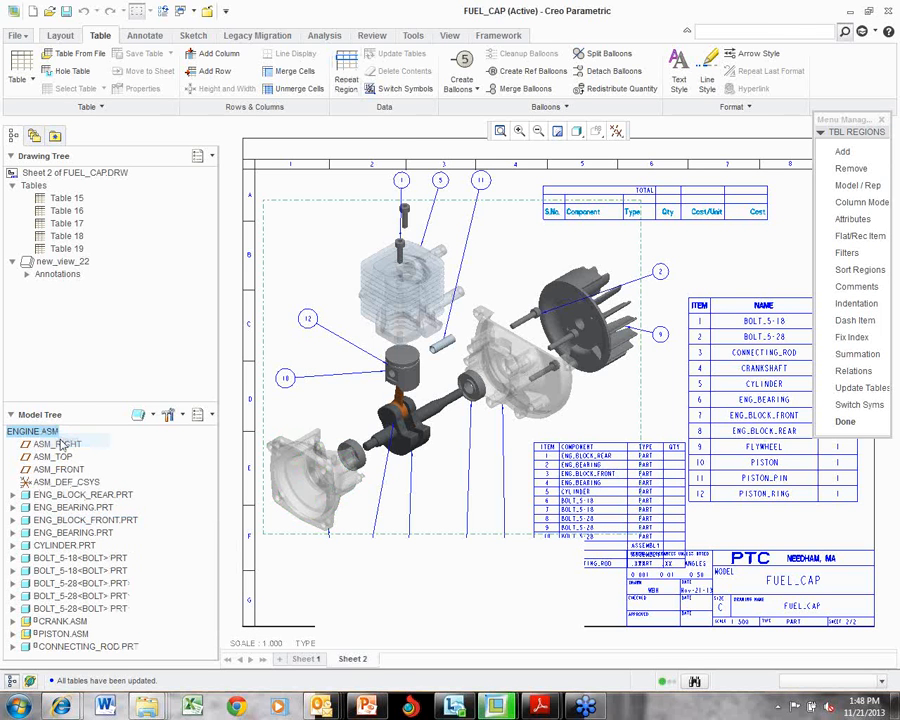
{"action": "left_click", "coordinate": [64, 440]}
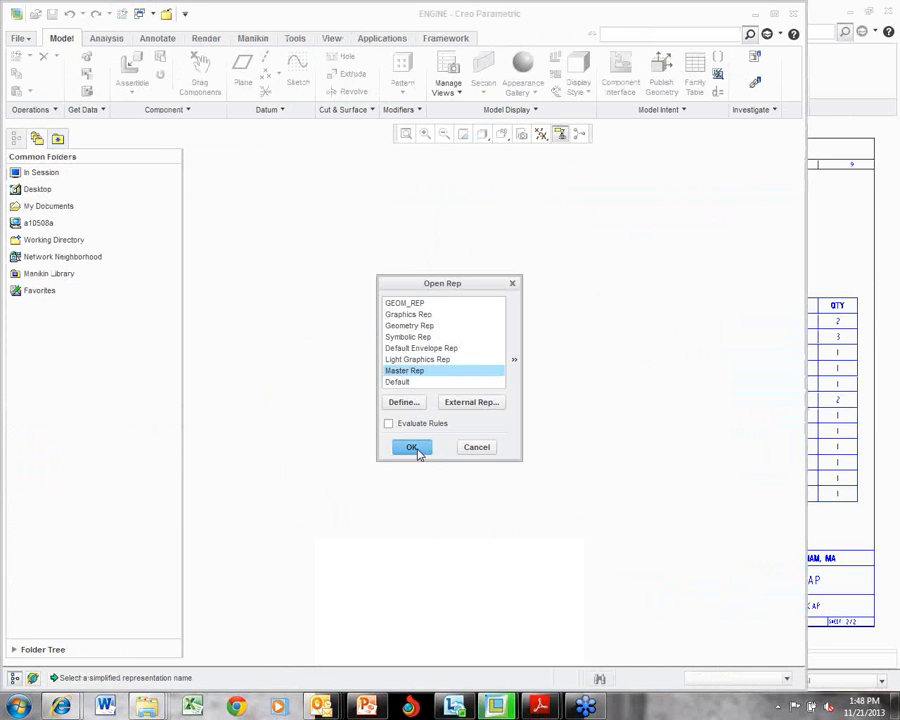
{"action": "left_click", "coordinate": [412, 447]}
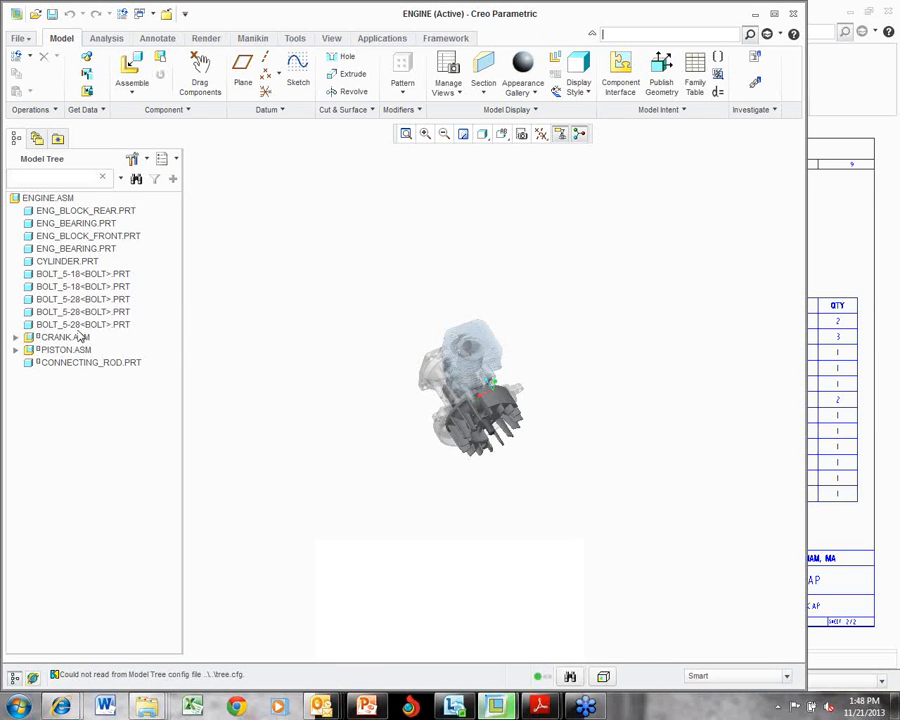
Start suppressing ENG_BLOCK_FRONT.PRT in the engine assembly and open the advanced handling options for its dependent components.
{"action": "left_click", "coordinate": [97, 241]}
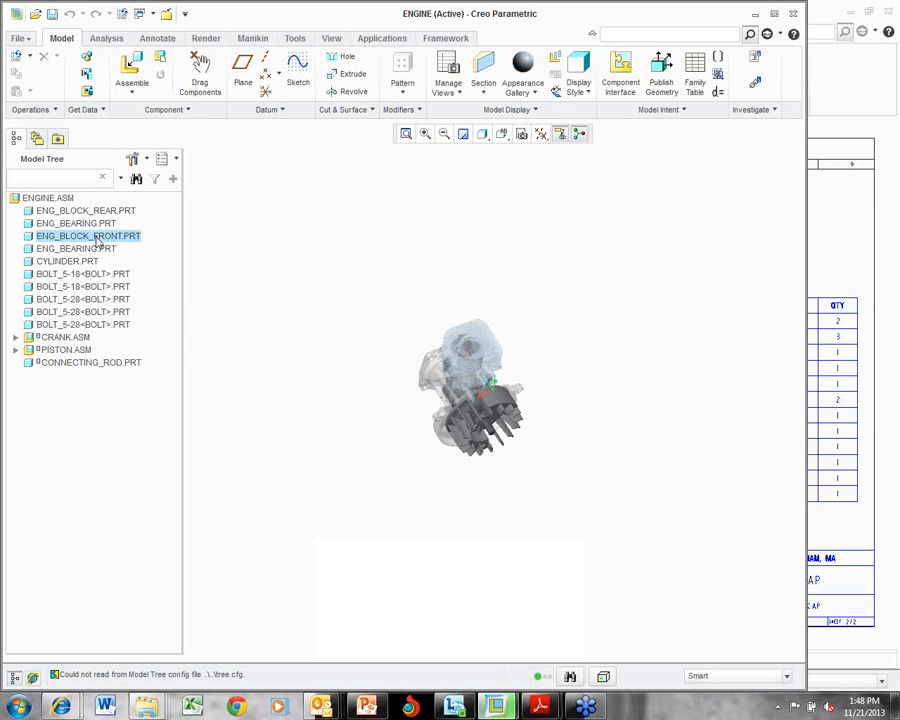
{"action": "right_click", "coordinate": [97, 241]}
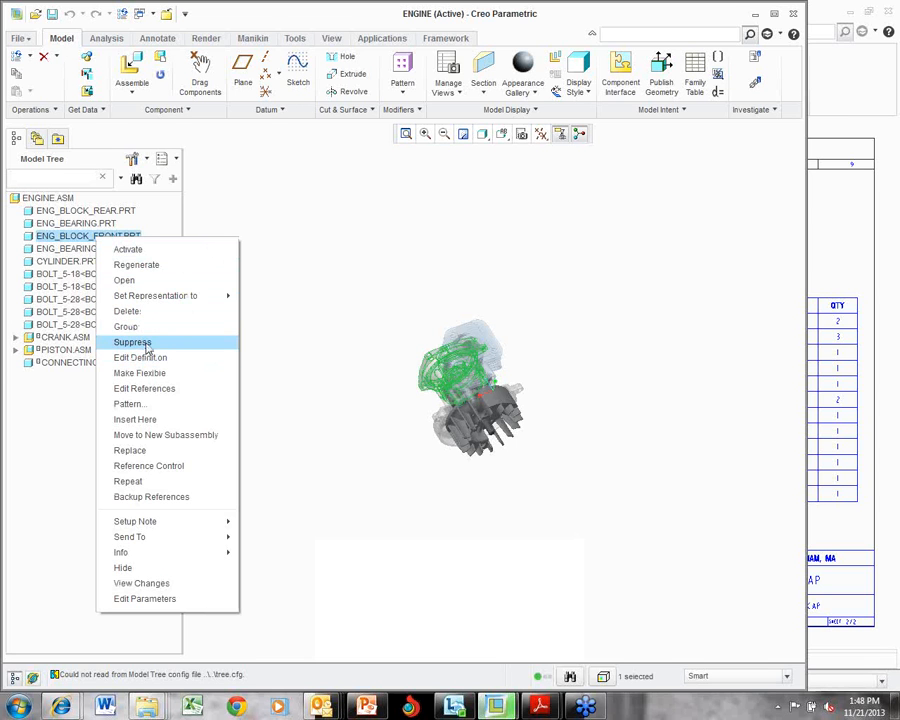
{"action": "left_click", "coordinate": [146, 344]}
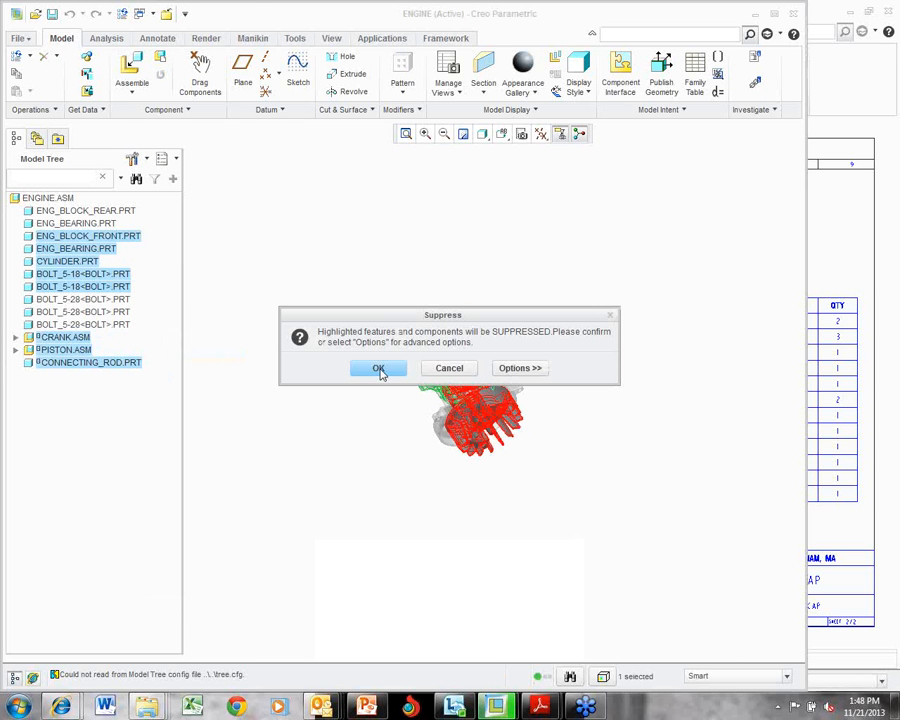
{"action": "left_click", "coordinate": [514, 368]}
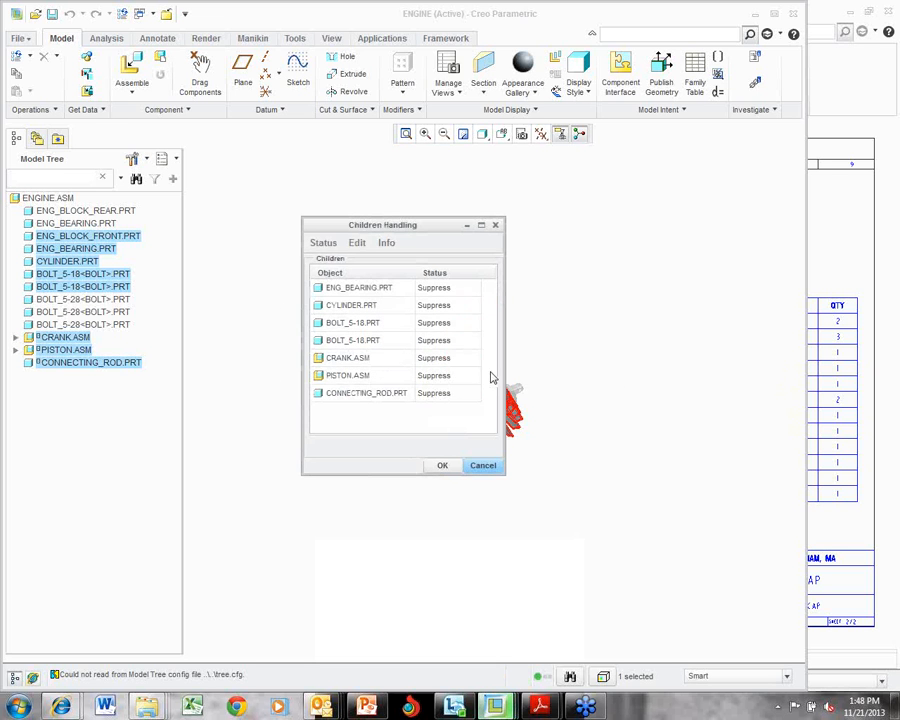
Try to suppress the front engine block with ENG_BEARING, CYLINDER and the first BOLT_5-18 set to Suspend.
{"action": "left_click", "coordinate": [458, 291]}
{"action": "left_click", "coordinate": [475, 288]}
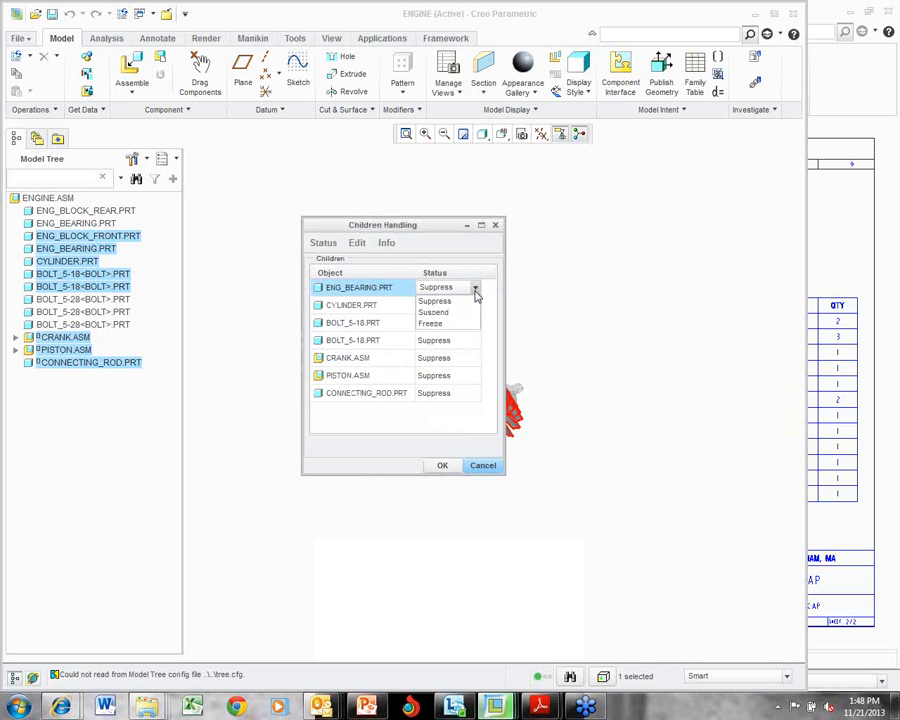
{"action": "left_click", "coordinate": [459, 314]}
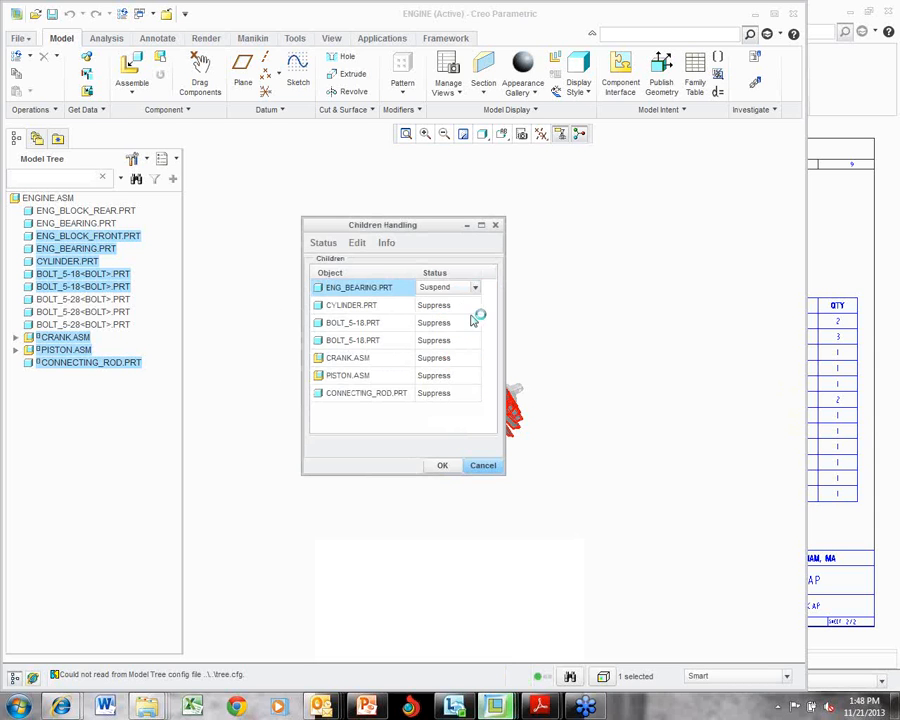
{"action": "left_click", "coordinate": [474, 308]}
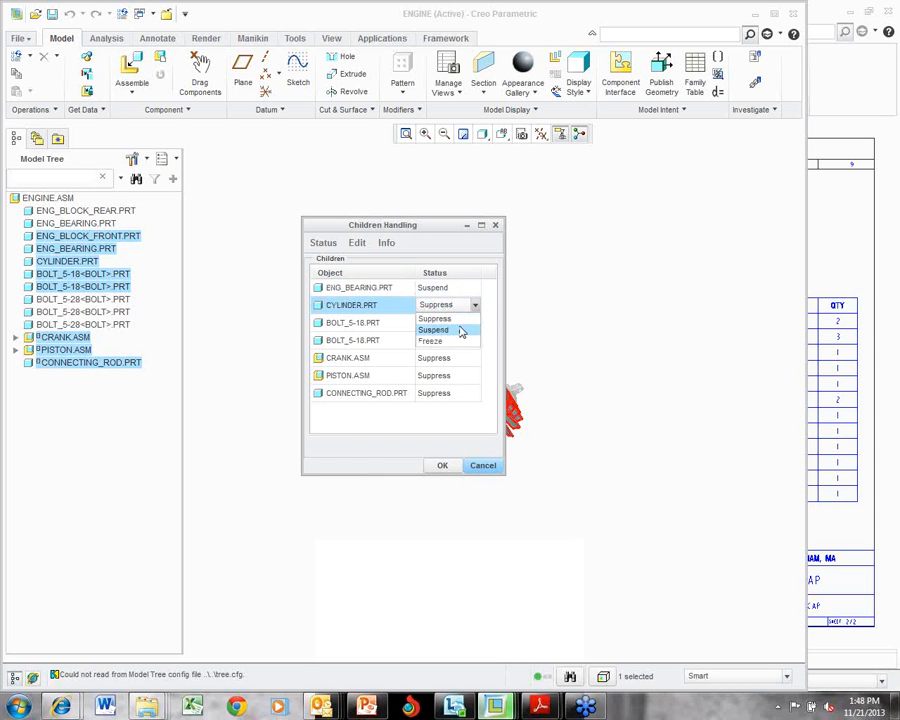
{"action": "left_click", "coordinate": [462, 330]}
{"action": "left_click", "coordinate": [476, 325]}
{"action": "left_click", "coordinate": [475, 326]}
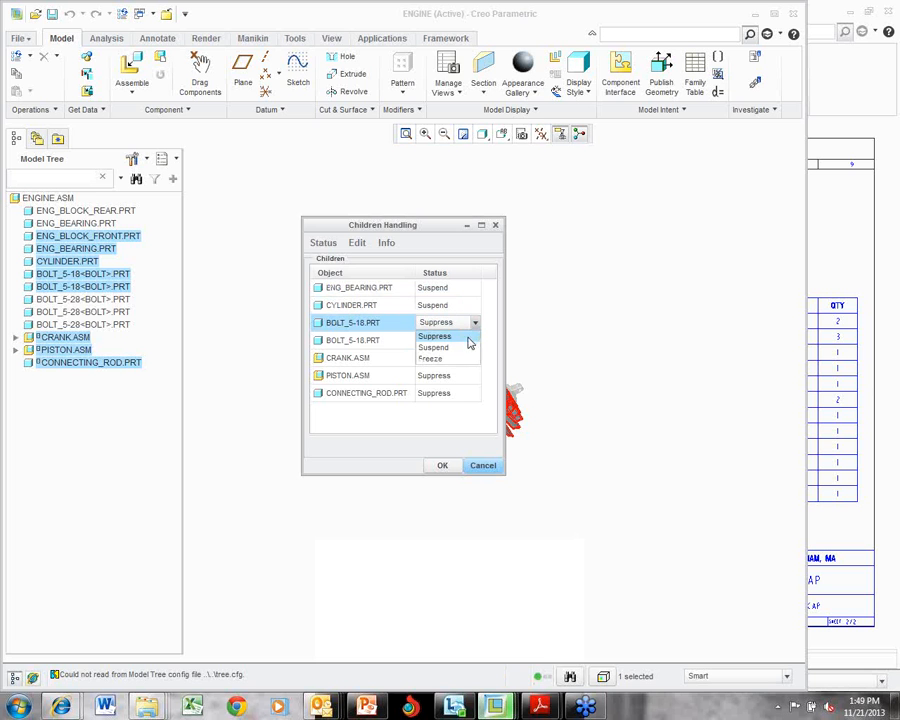
{"action": "left_click", "coordinate": [459, 348]}
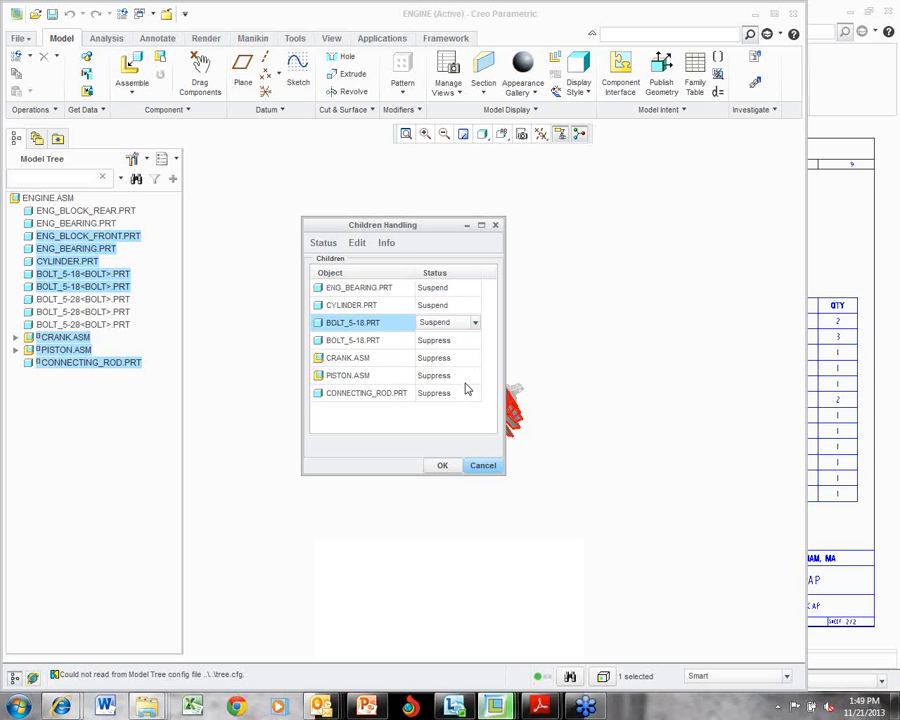
{"action": "left_click", "coordinate": [443, 466]}
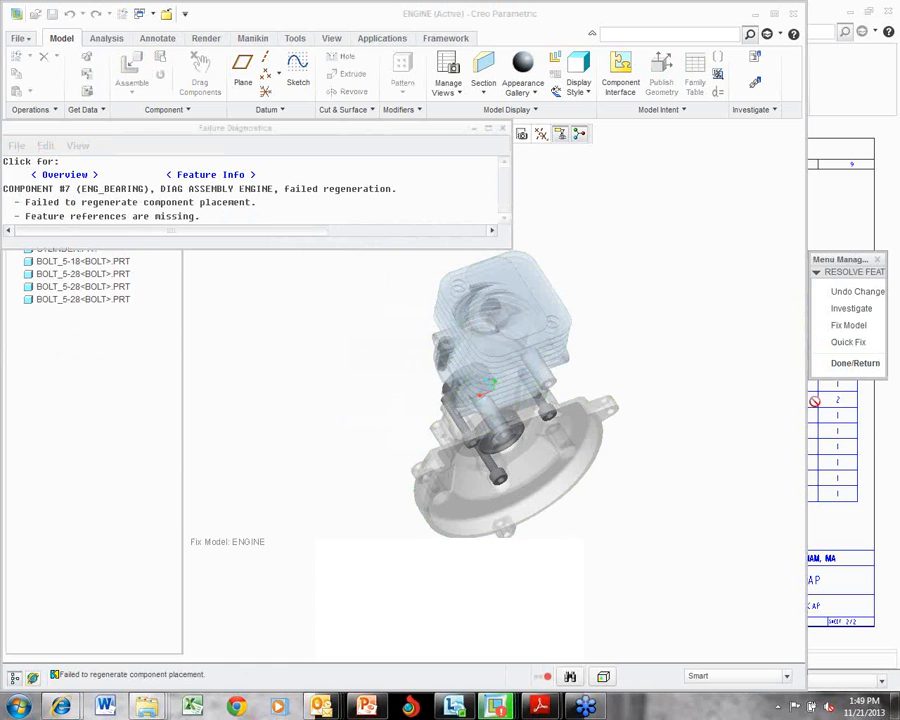
Undo the changes from suppressing the front engine block and confirm returning to the assembly's previous state.
{"action": "left_click", "coordinate": [862, 292]}
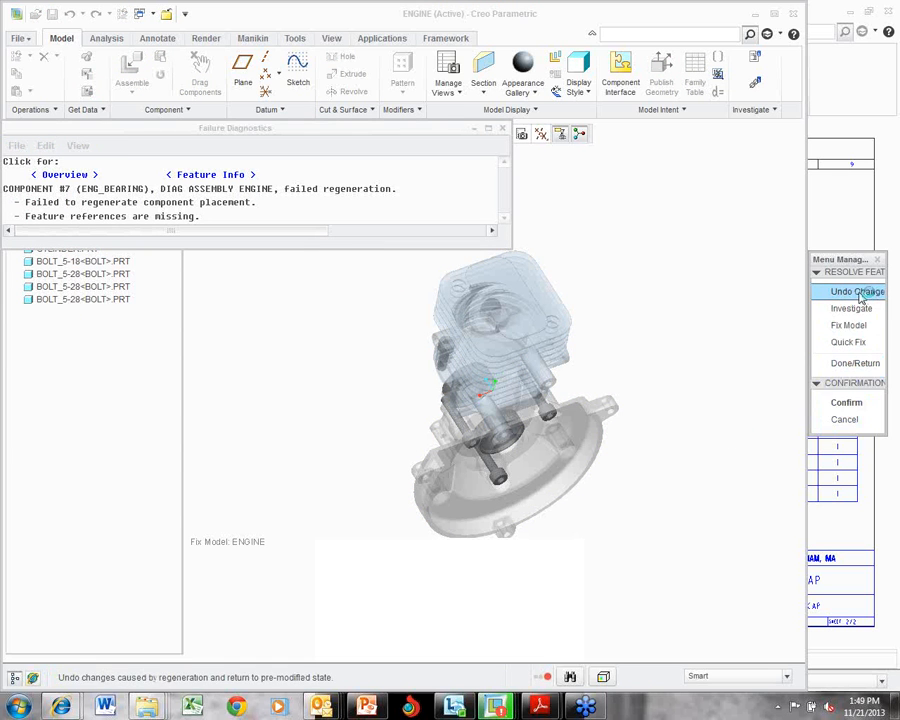
{"action": "left_click", "coordinate": [852, 401]}
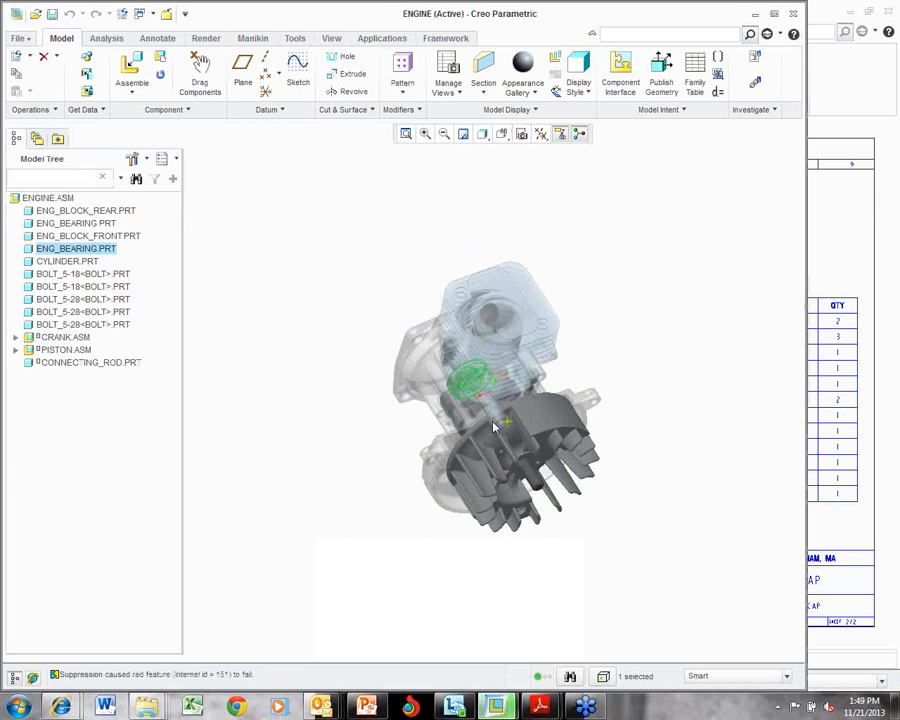
{"action": "left_click", "coordinate": [75, 364]}
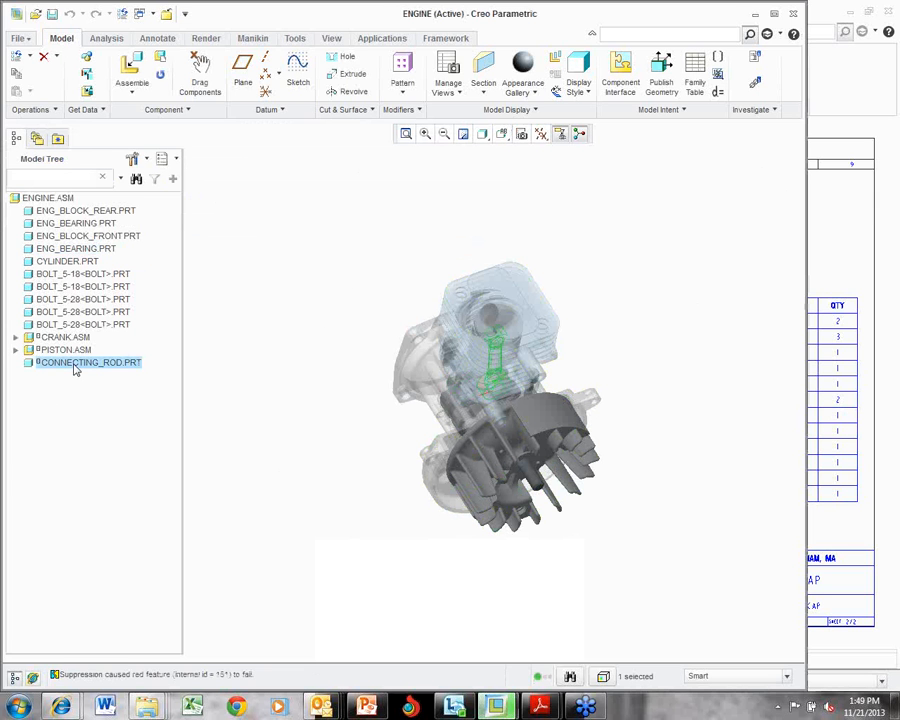
Minimize the ENGINE assembly window and switch back to the FUEL_CAP drawing window.
{"action": "left_click", "coordinate": [756, 16]}
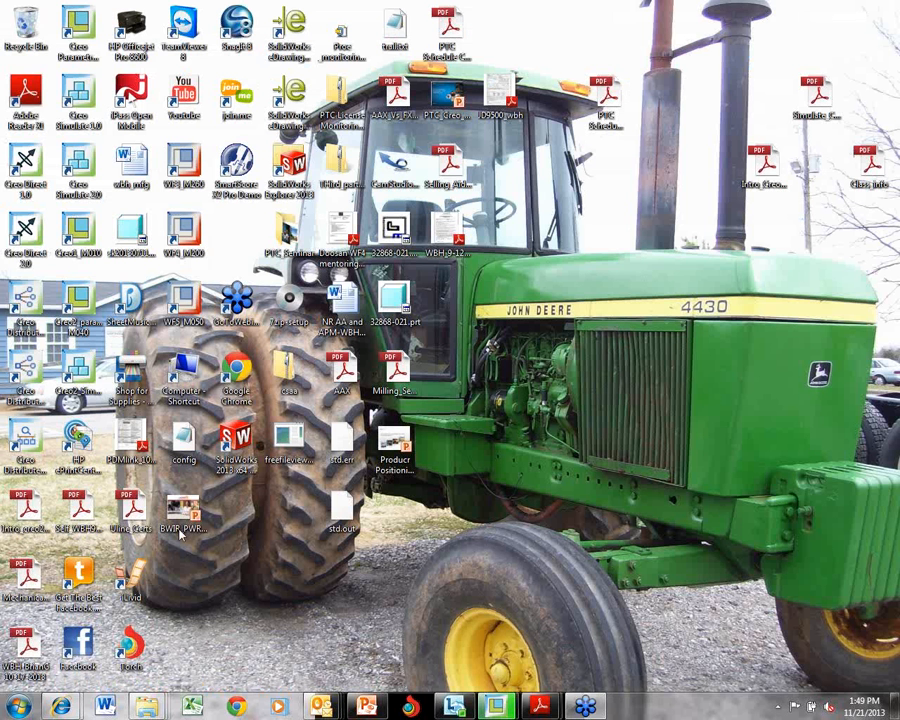
{"action": "mouse_move", "coordinate": [455, 705]}
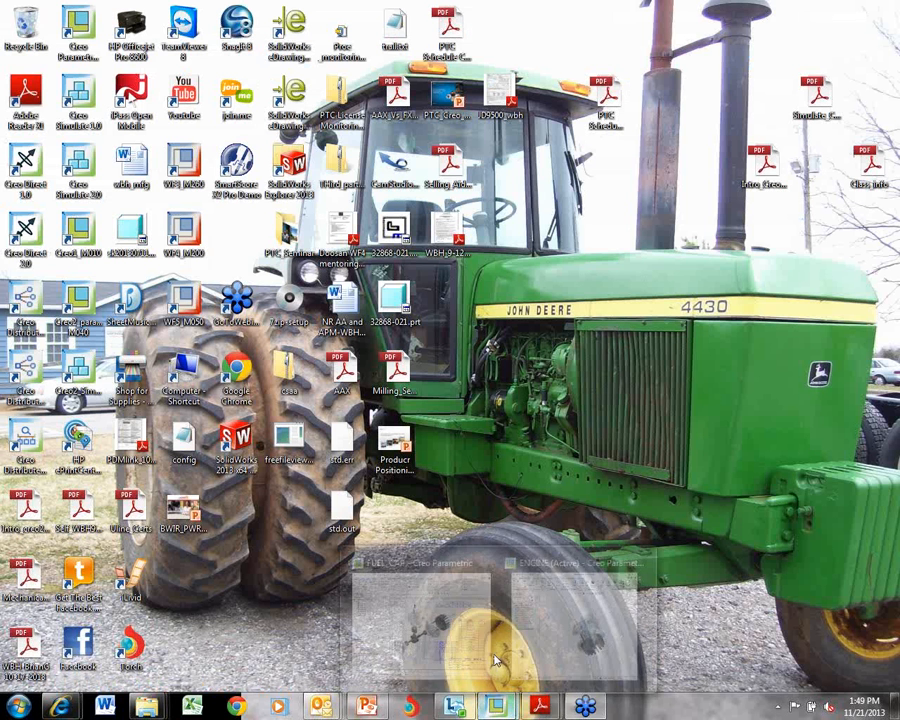
{"action": "left_click", "coordinate": [455, 614]}
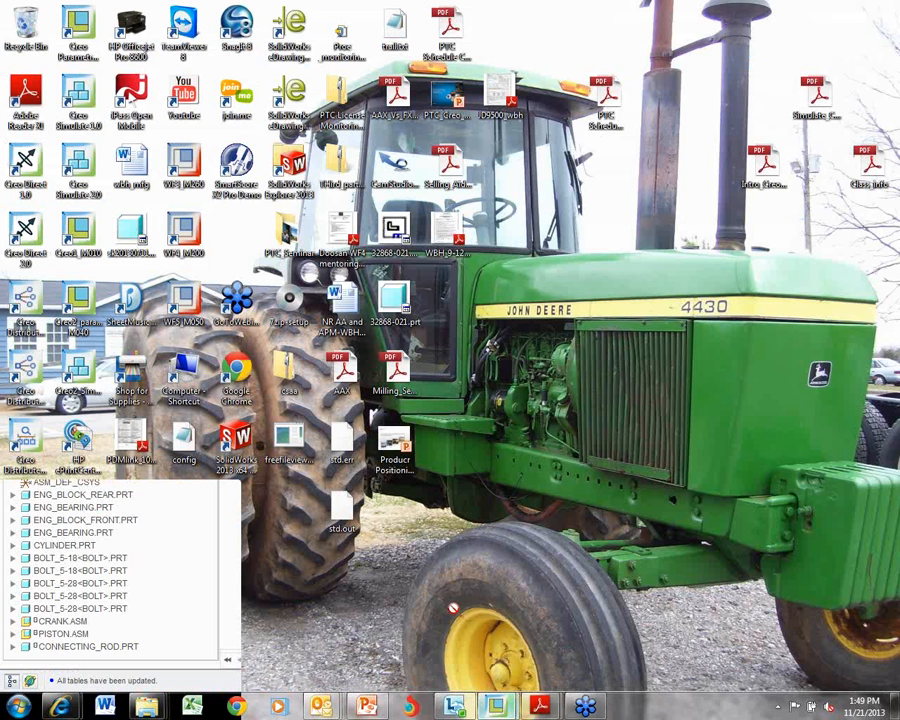